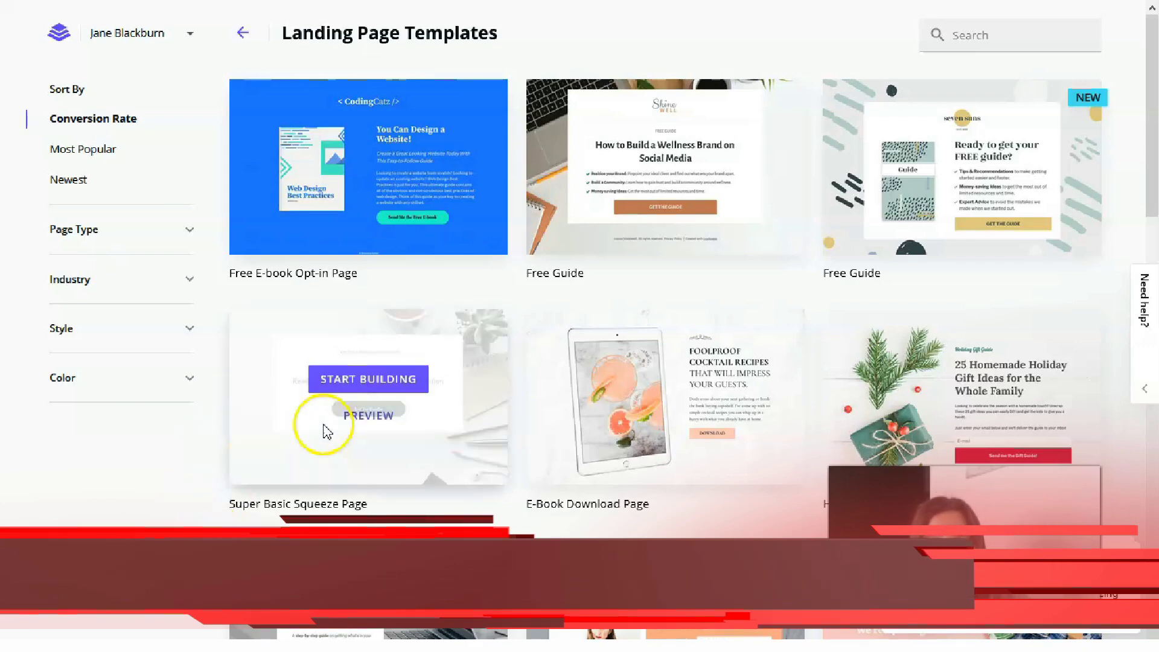
Open a preview of the E-Book Download Page template from the gallery.
{"action": "scroll", "coordinate": [647, 363], "scroll_direction": "down", "scroll_amount": 8}
{"action": "scroll", "coordinate": [635, 368], "scroll_direction": "up", "scroll_amount": 8}
{"action": "scroll", "coordinate": [637, 368], "scroll_direction": "down", "scroll_amount": 6}
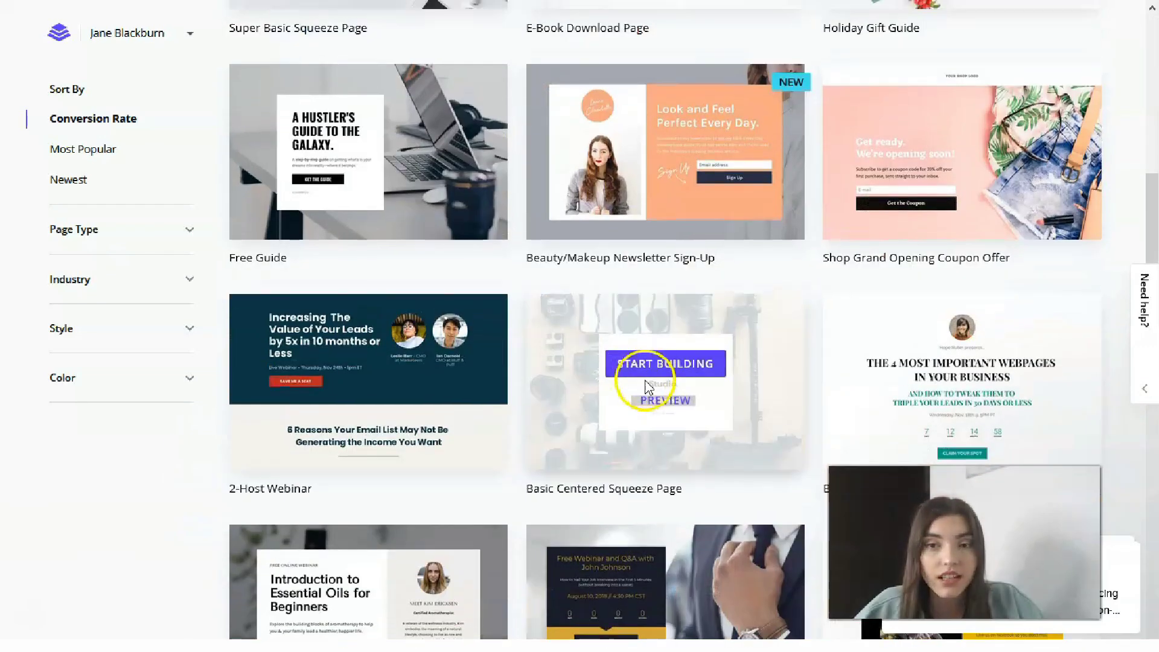
{"action": "scroll", "coordinate": [641, 380], "scroll_direction": "up", "scroll_amount": 5}
{"action": "mouse_move", "coordinate": [741, 545]}
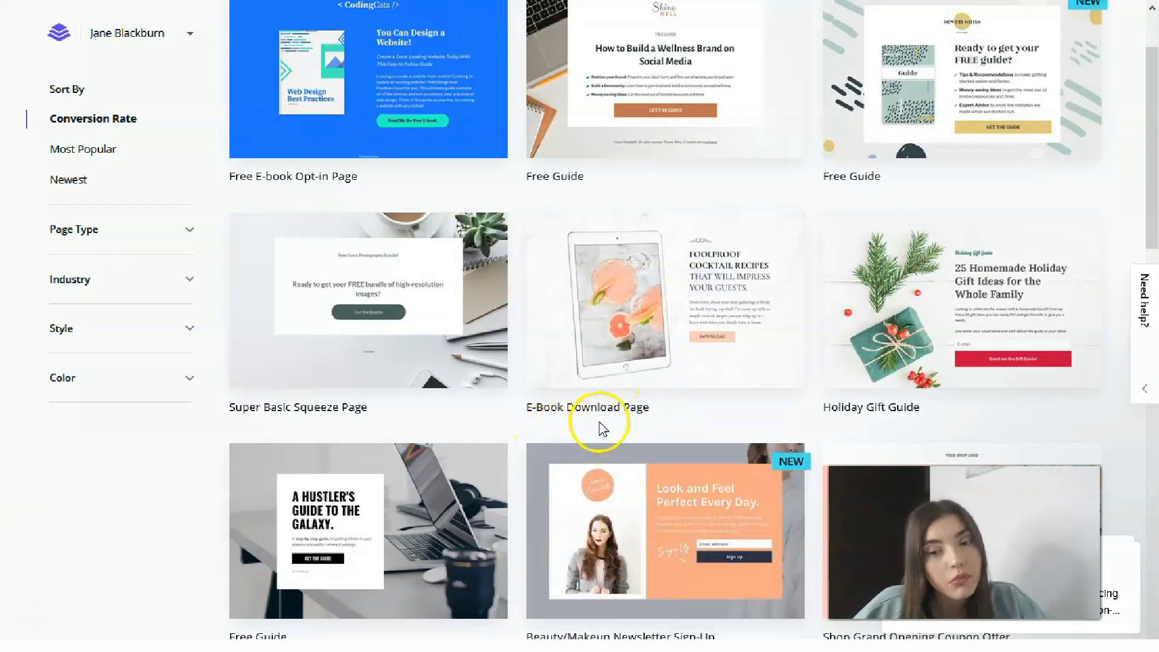
{"action": "mouse_move", "coordinate": [679, 349]}
{"action": "left_click", "coordinate": [665, 321]}
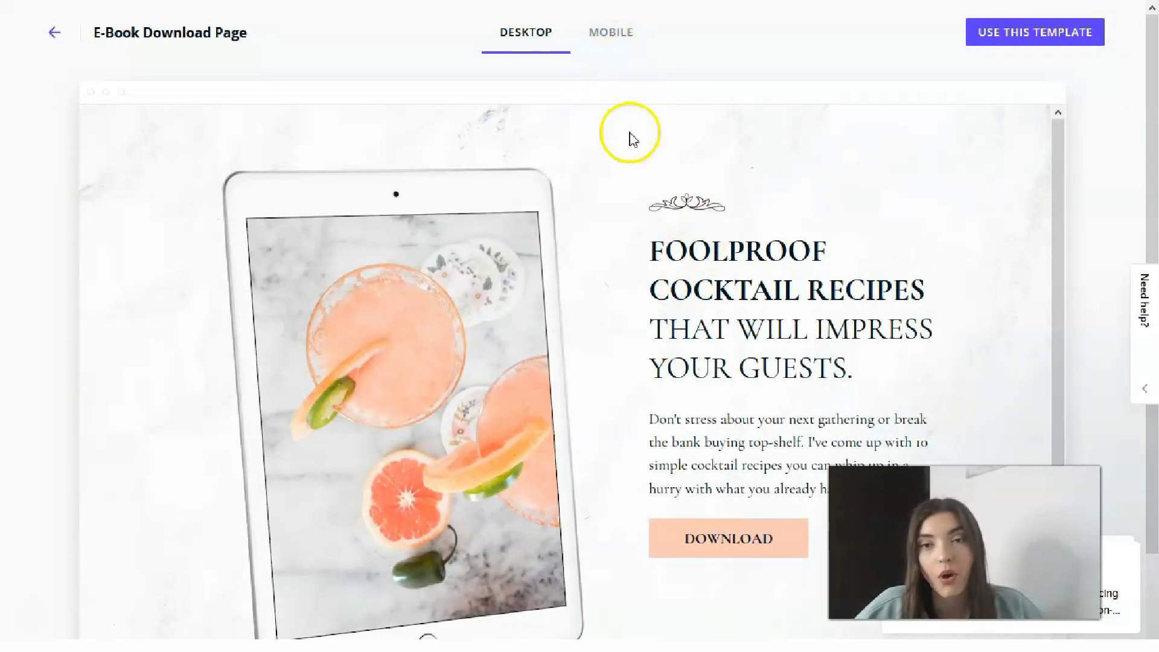
Scroll through the desktop preview, then switch it to the mobile layout.
{"action": "scroll", "coordinate": [669, 264], "scroll_direction": "down", "scroll_amount": 3}
{"action": "scroll", "coordinate": [669, 264], "scroll_direction": "down", "scroll_amount": 2}
{"action": "scroll", "coordinate": [664, 258], "scroll_direction": "up", "scroll_amount": 1}
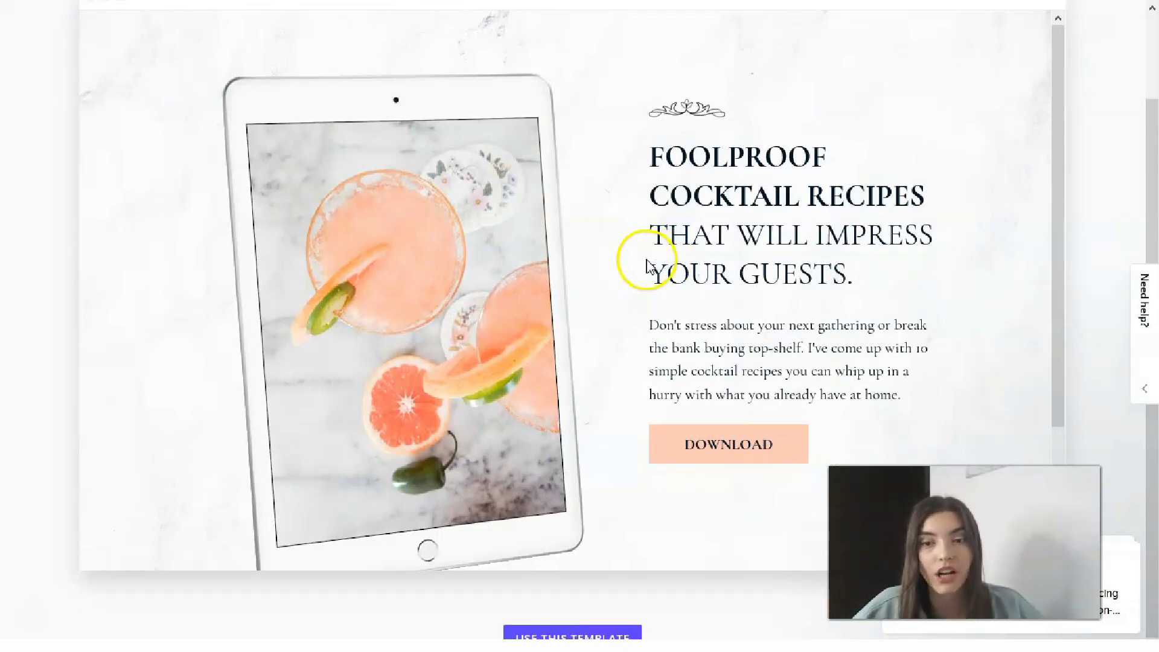
{"action": "scroll", "coordinate": [621, 300], "scroll_direction": "down", "scroll_amount": 3}
{"action": "scroll", "coordinate": [621, 300], "scroll_direction": "up", "scroll_amount": 3}
{"action": "scroll", "coordinate": [622, 301], "scroll_direction": "down", "scroll_amount": 1}
{"action": "scroll", "coordinate": [623, 301], "scroll_direction": "down", "scroll_amount": 2}
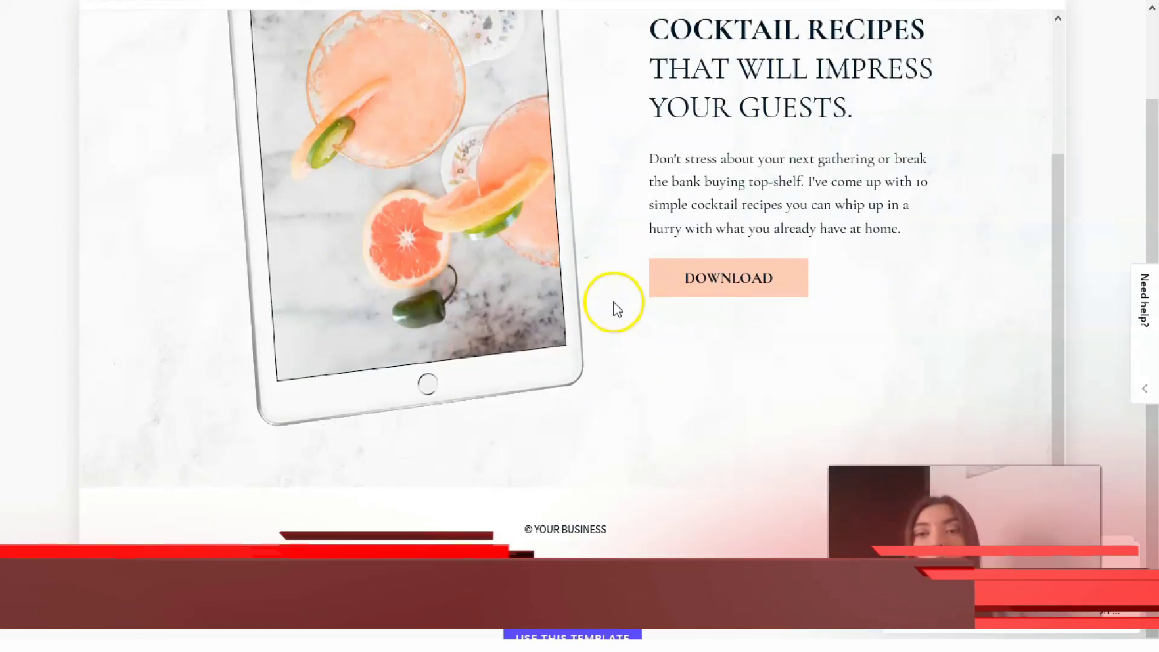
{"action": "scroll", "coordinate": [614, 311], "scroll_direction": "up", "scroll_amount": 3}
{"action": "scroll", "coordinate": [604, 326], "scroll_direction": "up", "scroll_amount": 2}
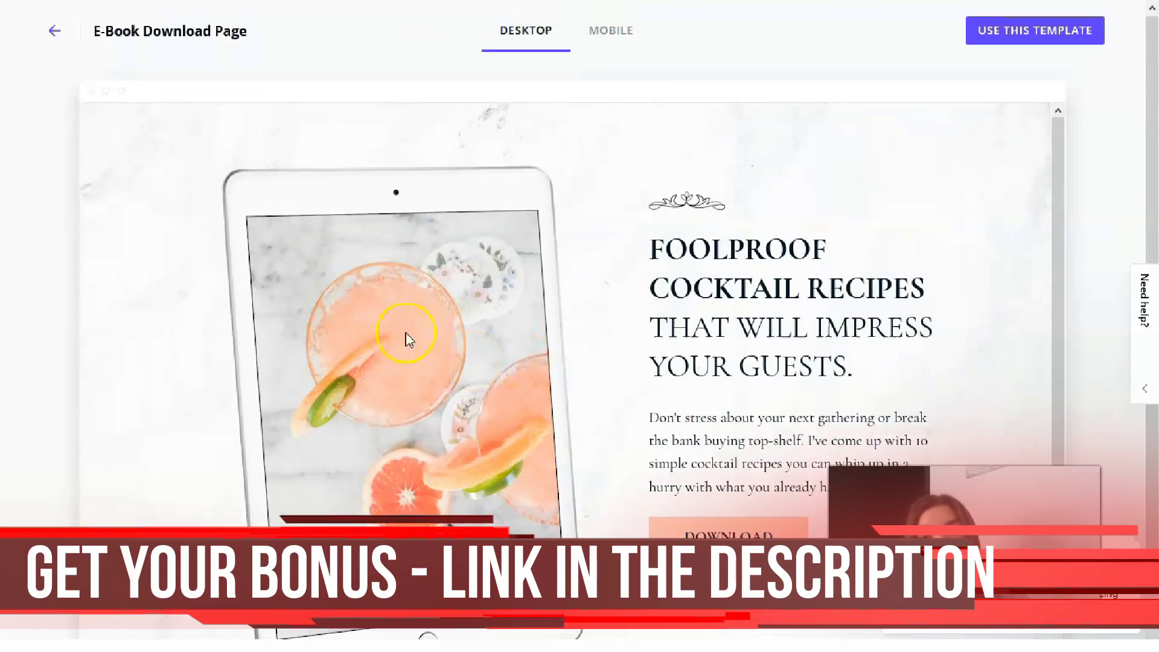
{"action": "left_click", "coordinate": [617, 33]}
{"action": "left_click_drag", "start_coordinate": [711, 319], "coordinate": [704, 285]}
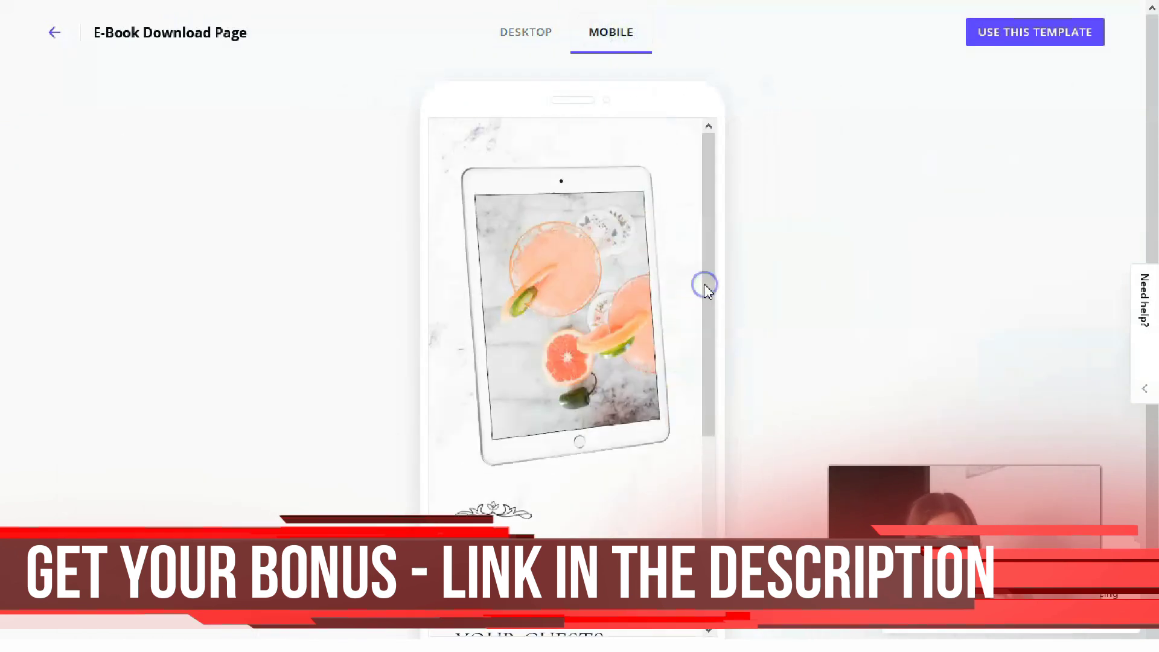
Return to the gallery and preview the Shop Grand Opening Coupon Offer template.
{"action": "left_click", "coordinate": [54, 33]}
{"action": "scroll", "coordinate": [445, 302], "scroll_direction": "down", "scroll_amount": 6}
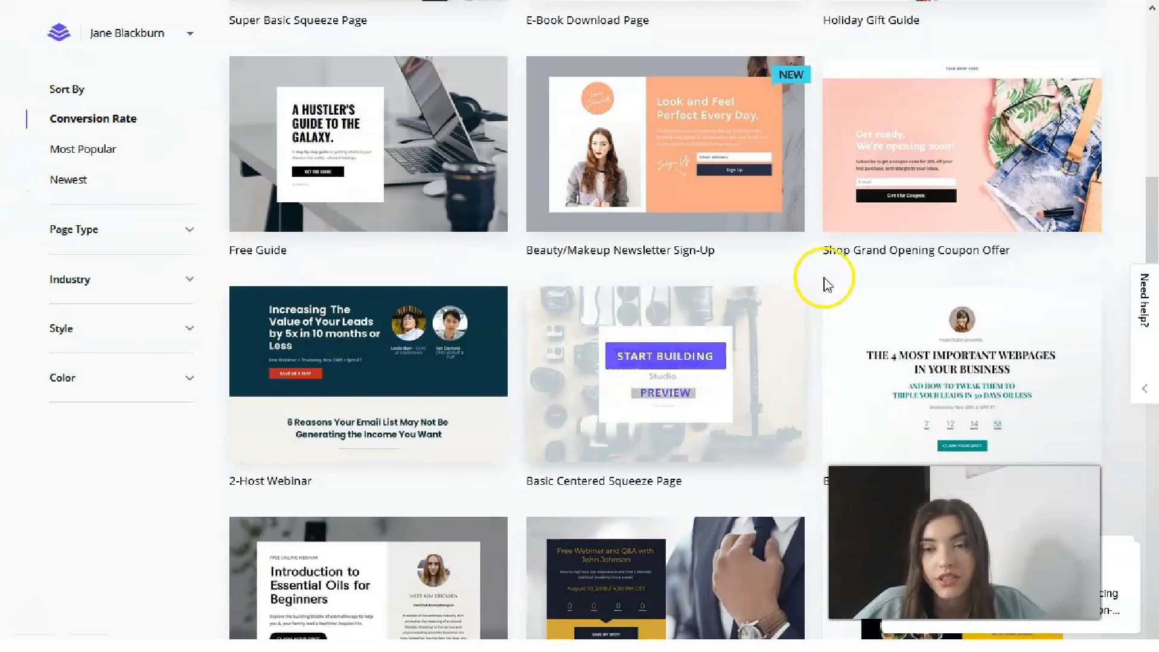
{"action": "mouse_move", "coordinate": [964, 228]}
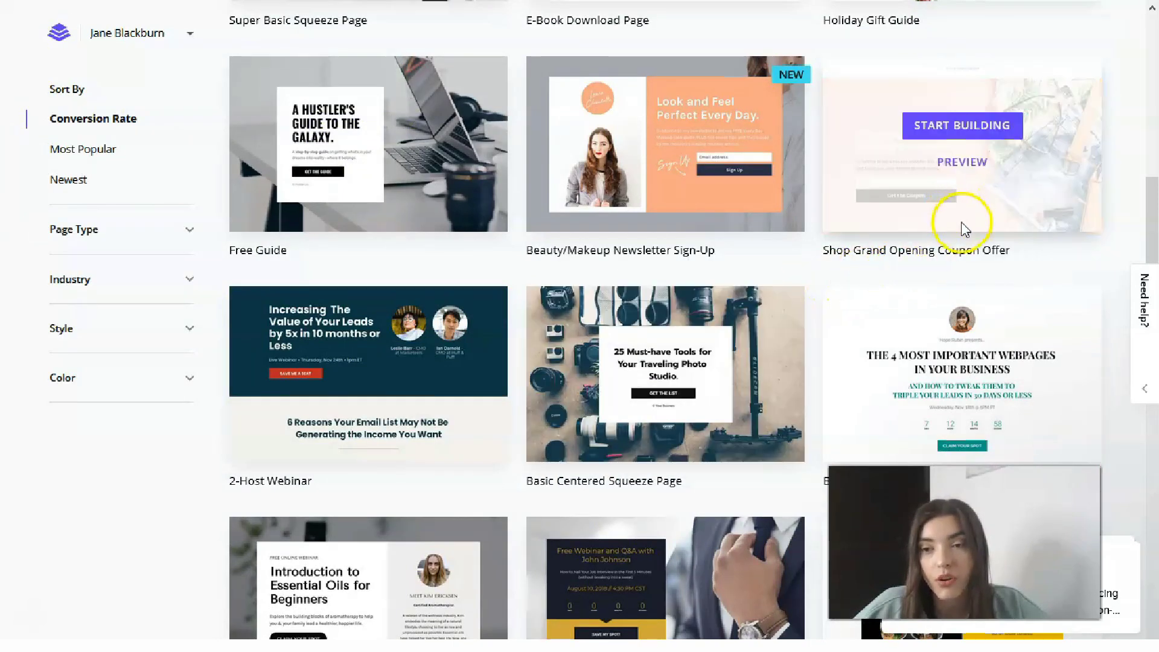
{"action": "left_click", "coordinate": [963, 162]}
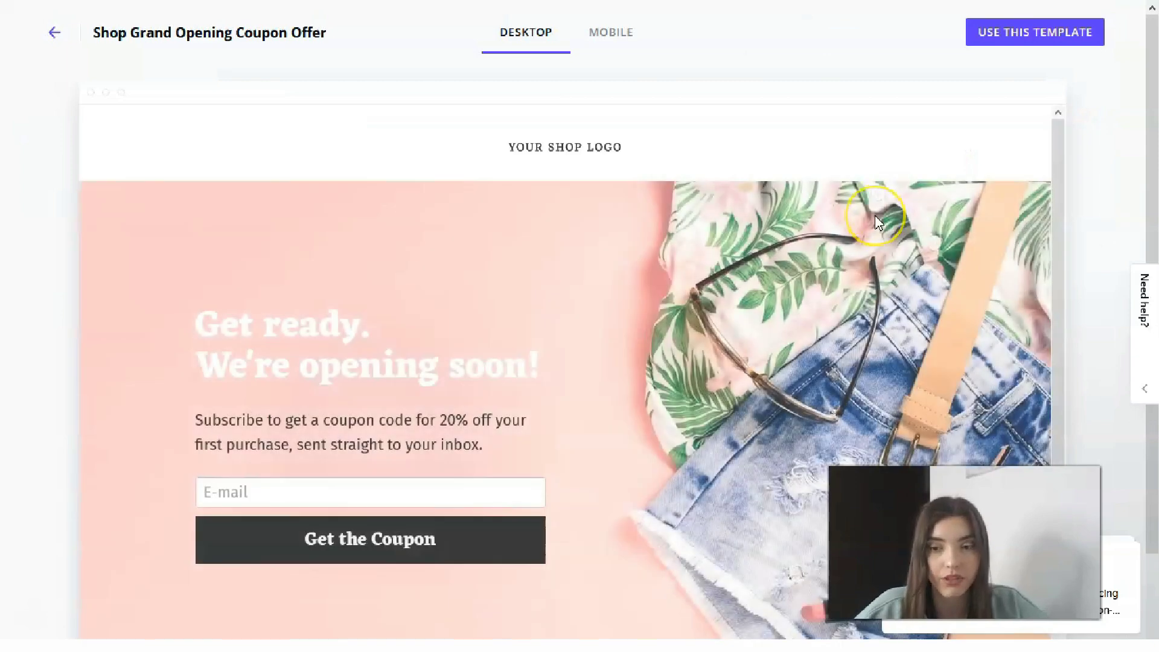
{"action": "scroll", "coordinate": [877, 218], "scroll_direction": "down", "scroll_amount": 4}
{"action": "scroll", "coordinate": [875, 215], "scroll_direction": "up", "scroll_amount": 4}
{"action": "scroll", "coordinate": [867, 219], "scroll_direction": "down", "scroll_amount": 4}
{"action": "left_click", "coordinate": [804, 271]}
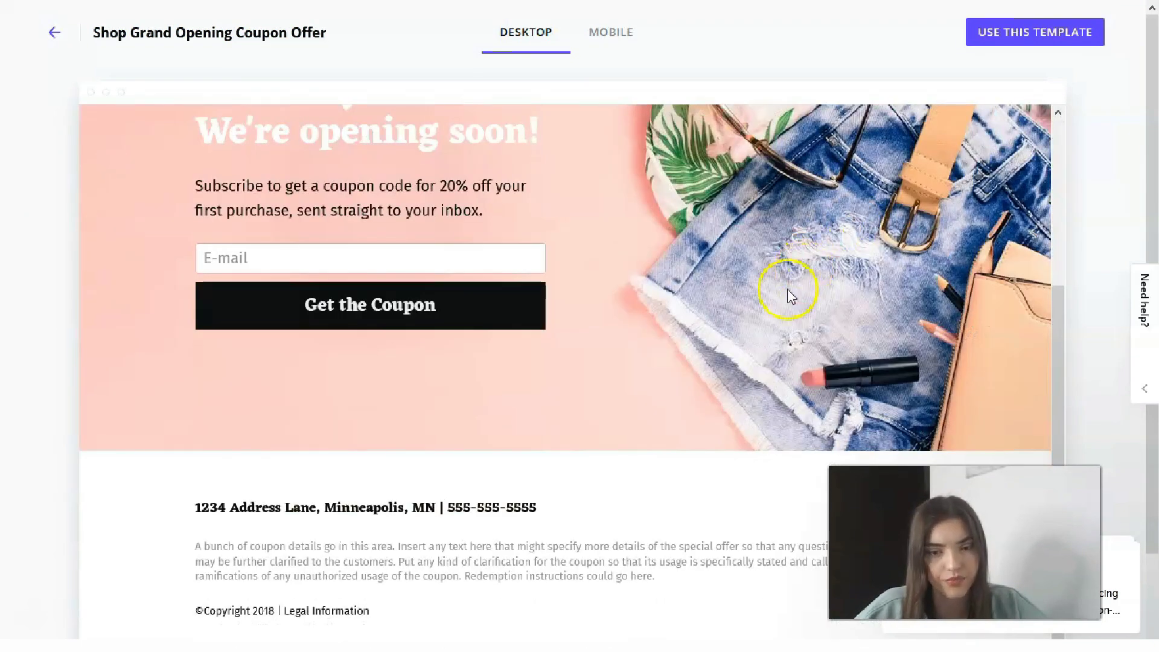
{"action": "scroll", "coordinate": [362, 450], "scroll_direction": "up", "scroll_amount": 4}
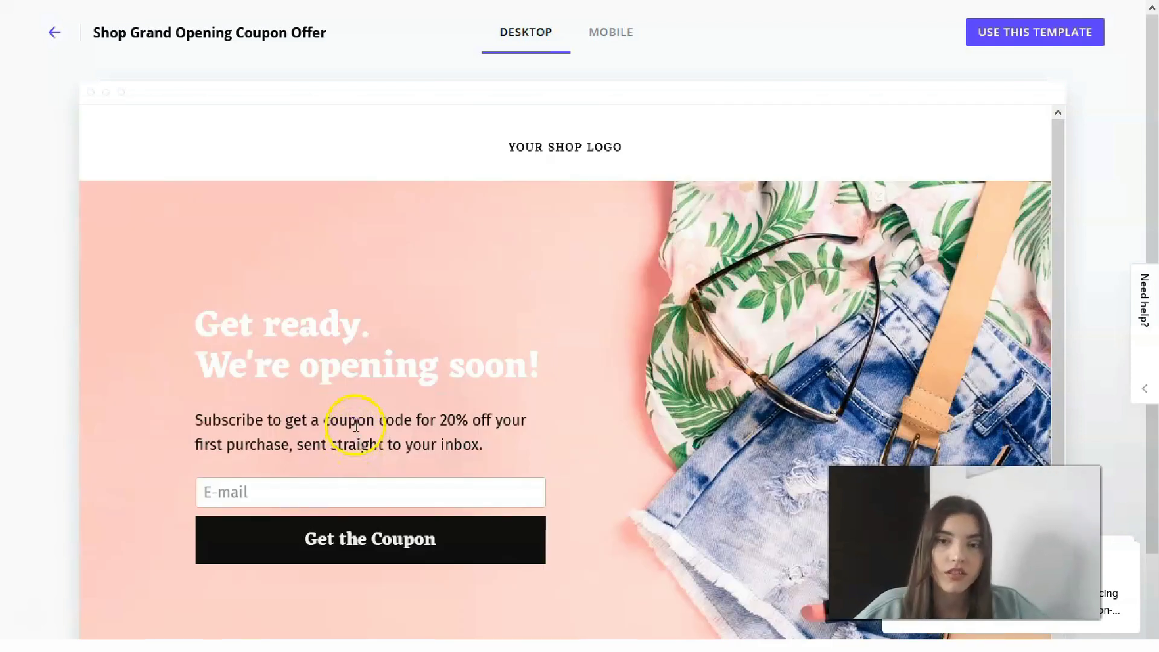
{"action": "scroll", "coordinate": [344, 396], "scroll_direction": "down", "scroll_amount": 4}
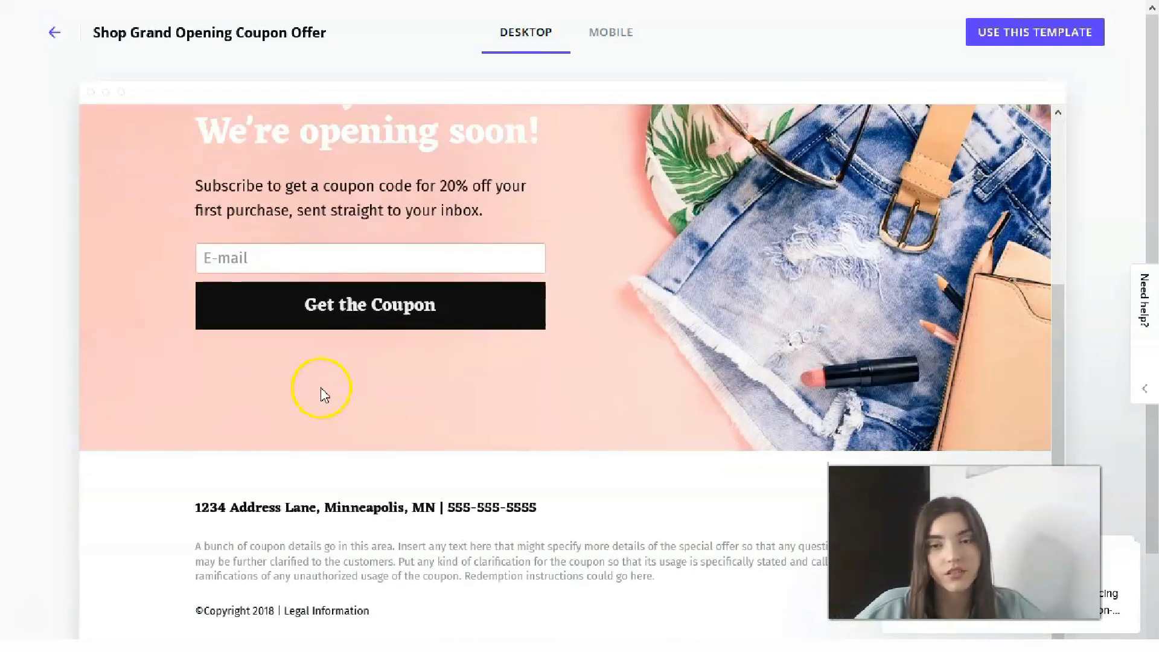
Close that preview and scroll the gallery down to the Master Class Page template.
{"action": "left_click", "coordinate": [53, 34]}
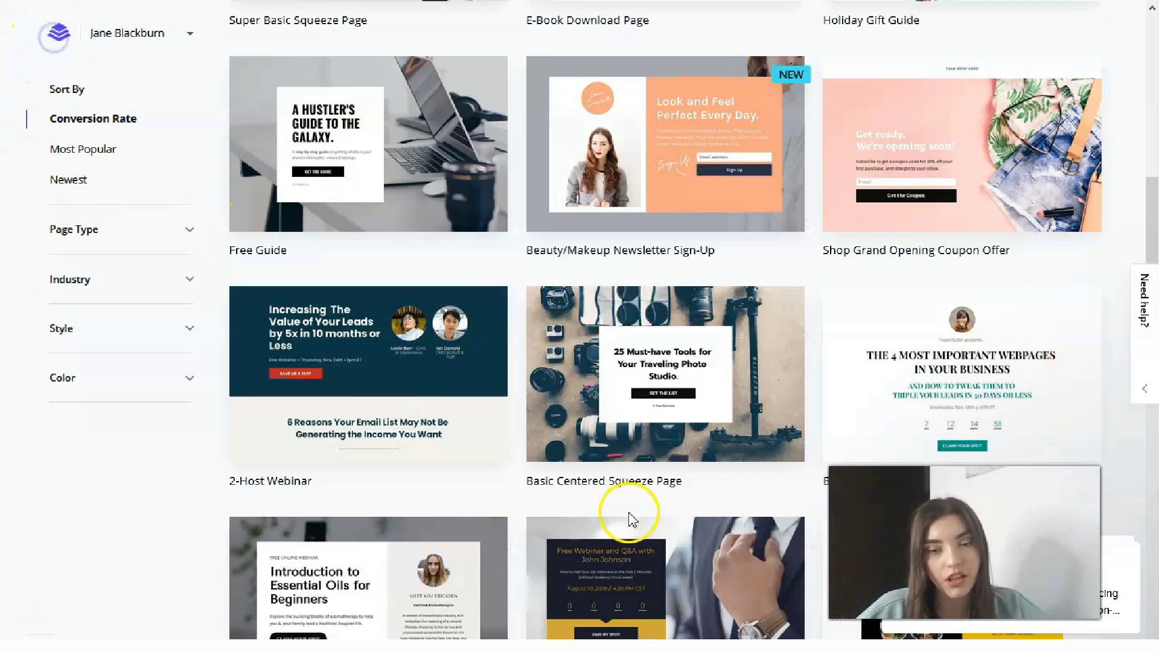
{"action": "scroll", "coordinate": [634, 511], "scroll_direction": "down", "scroll_amount": 5}
{"action": "scroll", "coordinate": [628, 495], "scroll_direction": "down", "scroll_amount": 11}
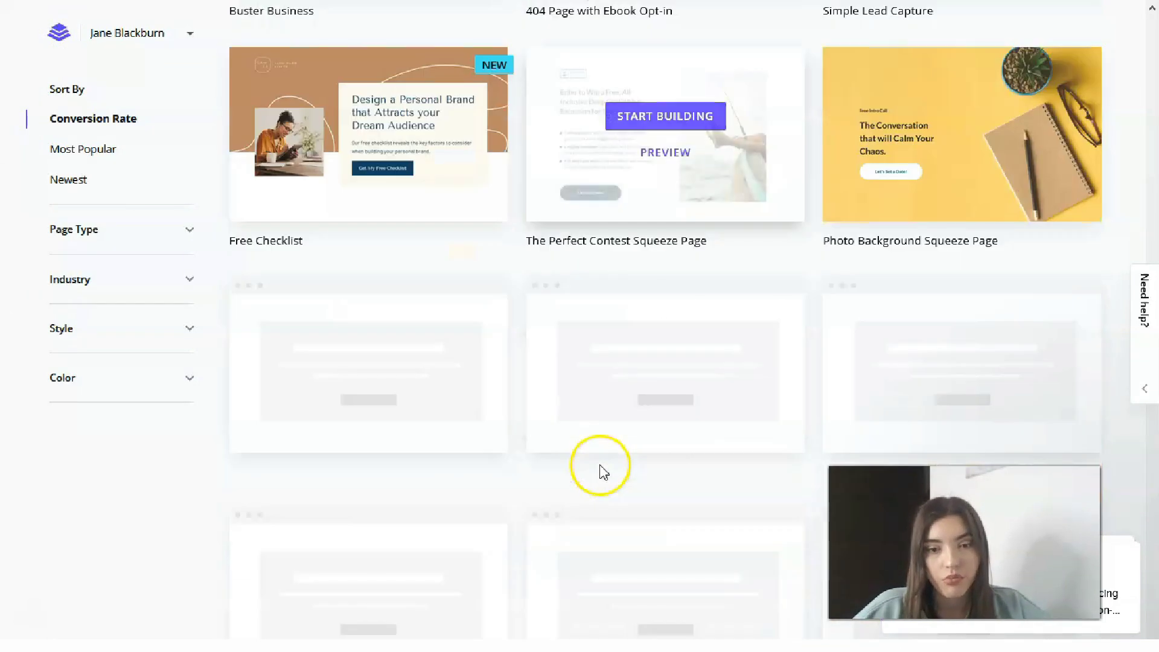
{"action": "scroll", "coordinate": [603, 468], "scroll_direction": "down", "scroll_amount": 8}
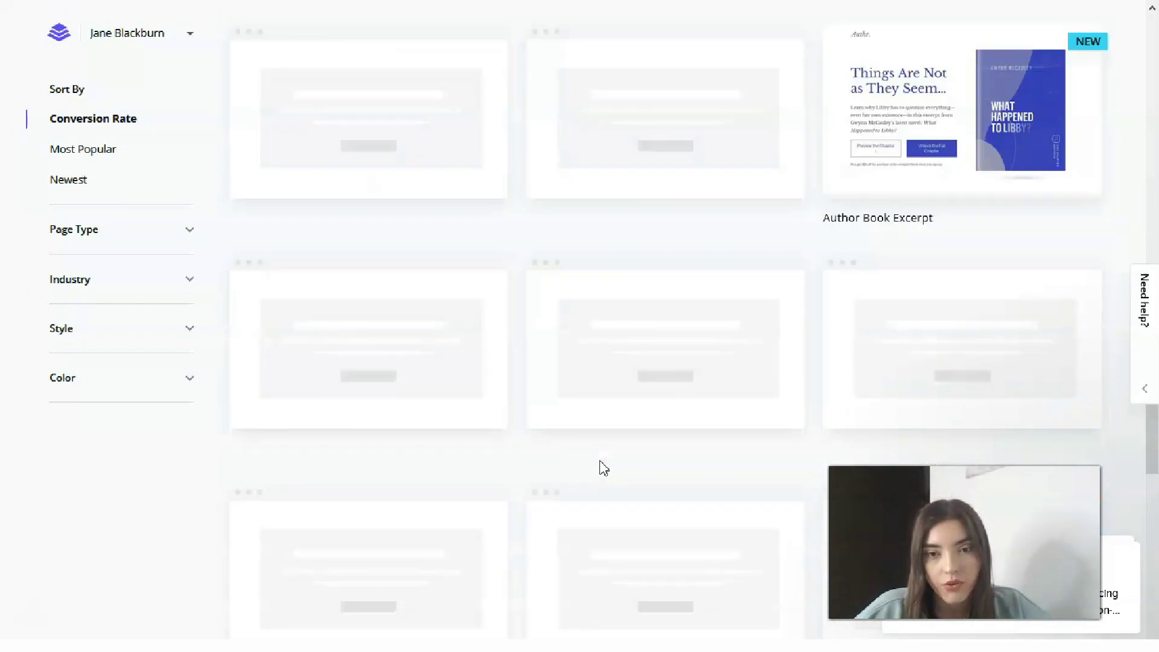
{"action": "scroll", "coordinate": [604, 469], "scroll_direction": "down", "scroll_amount": 4}
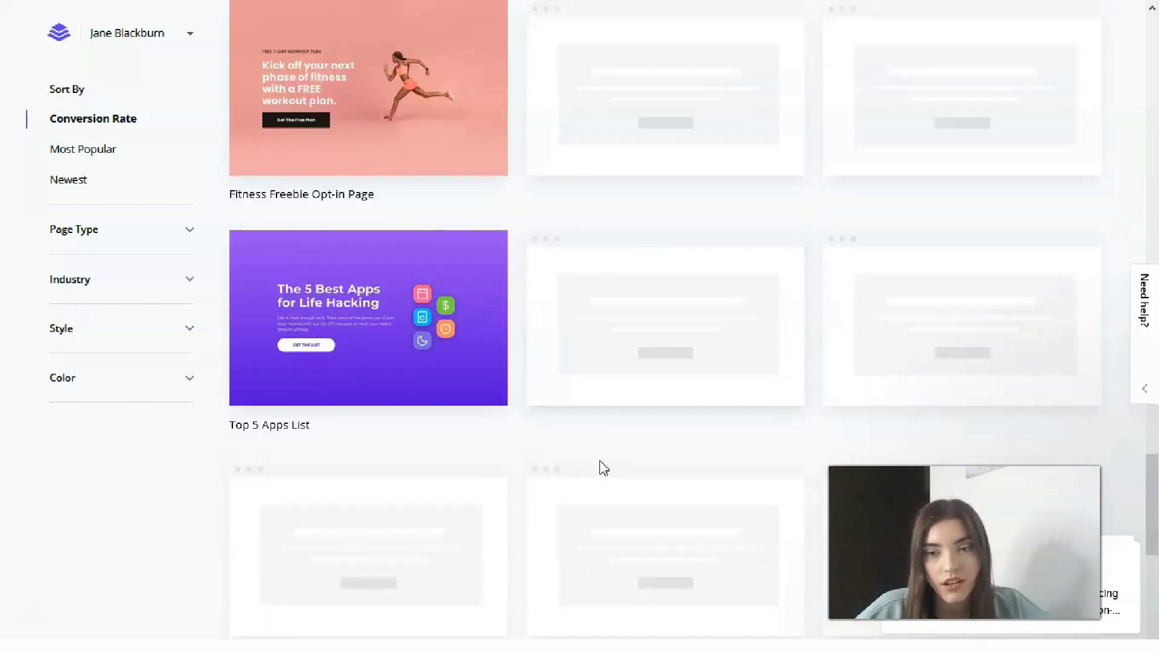
{"action": "scroll", "coordinate": [604, 468], "scroll_direction": "up", "scroll_amount": 3}
{"action": "scroll", "coordinate": [600, 465], "scroll_direction": "up", "scroll_amount": 5}
{"action": "scroll", "coordinate": [601, 464], "scroll_direction": "down", "scroll_amount": 5}
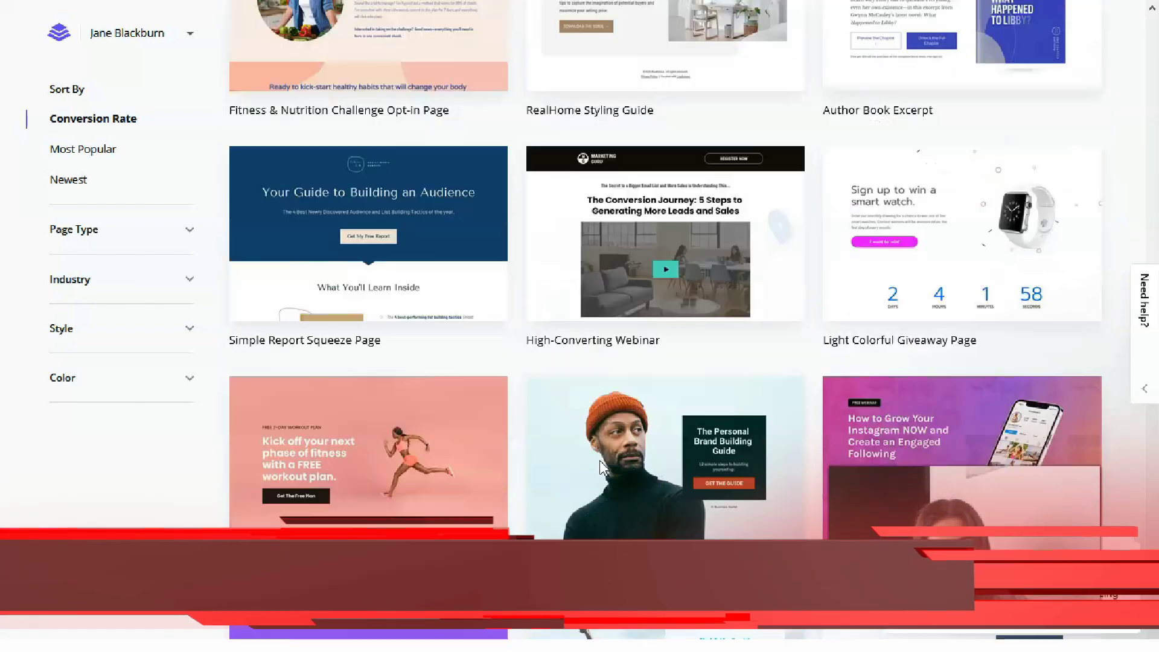
{"action": "scroll", "coordinate": [598, 464], "scroll_direction": "up", "scroll_amount": 5}
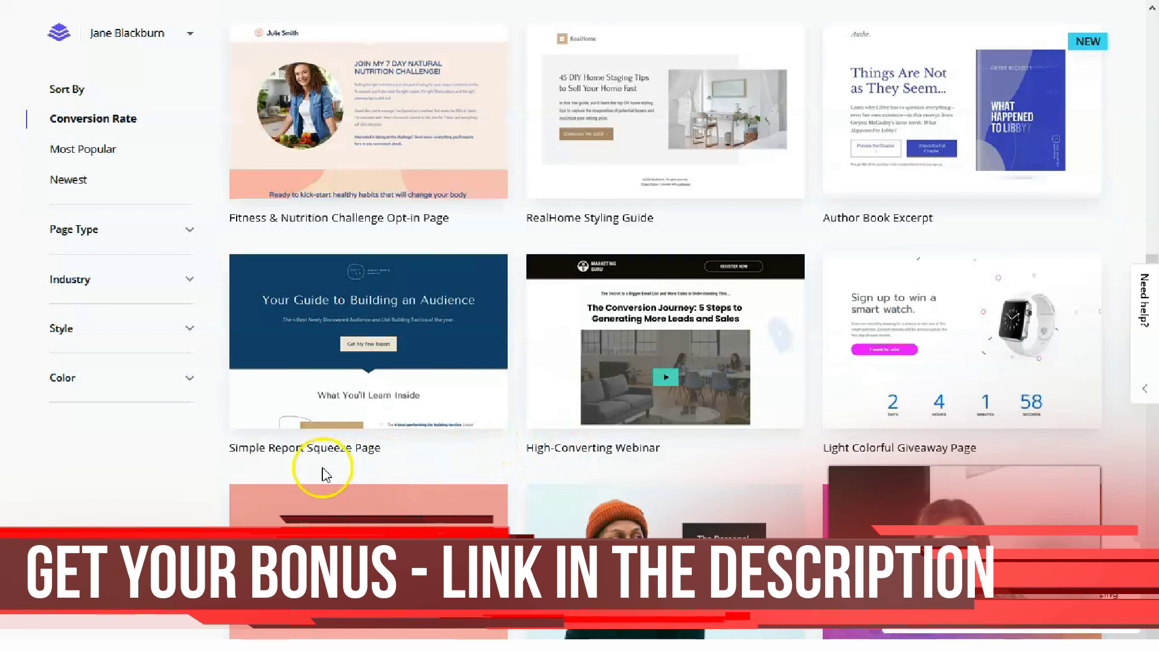
{"action": "scroll", "coordinate": [336, 469], "scroll_direction": "down", "scroll_amount": 8}
{"action": "scroll", "coordinate": [581, 513], "scroll_direction": "down", "scroll_amount": 2}
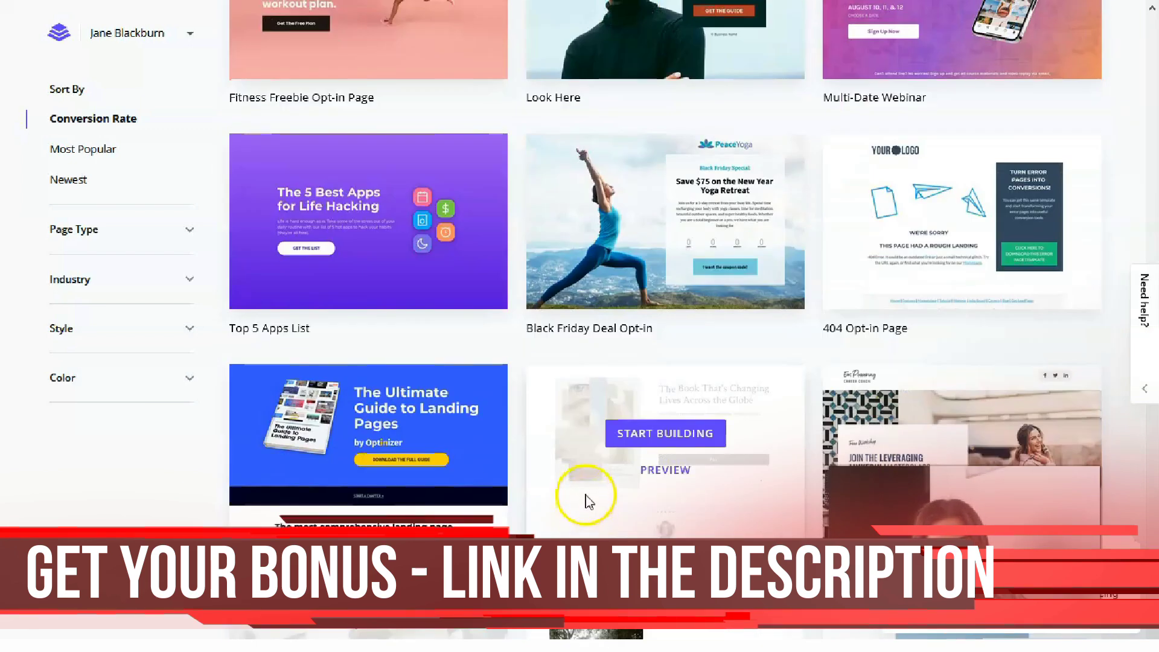
{"action": "scroll", "coordinate": [584, 501], "scroll_direction": "down", "scroll_amount": 6}
{"action": "scroll", "coordinate": [576, 481], "scroll_direction": "down", "scroll_amount": 3}
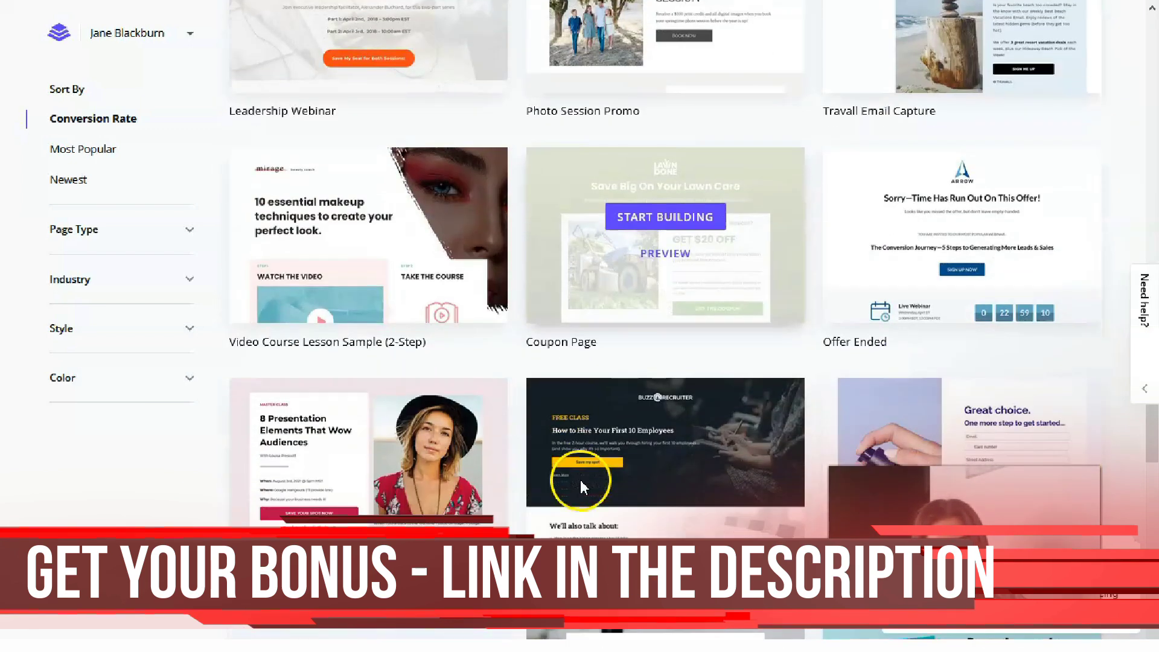
{"action": "scroll", "coordinate": [345, 356], "scroll_direction": "down", "scroll_amount": 5}
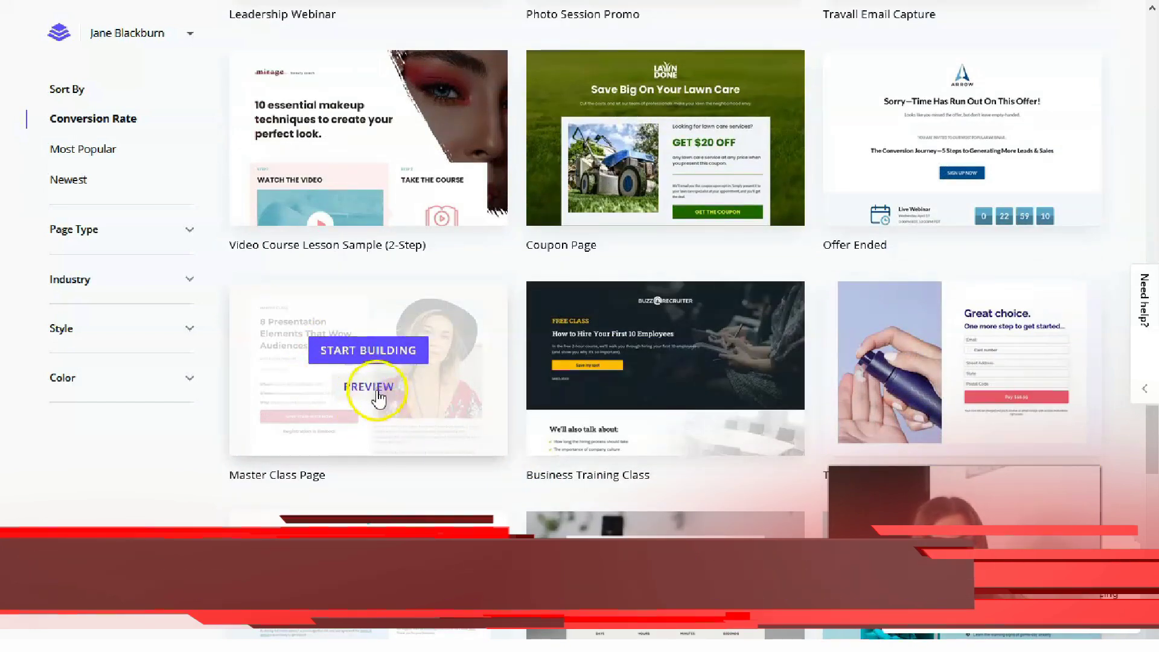
Open the Master Class Page template preview and browse its desktop layout.
{"action": "left_click", "coordinate": [377, 394]}
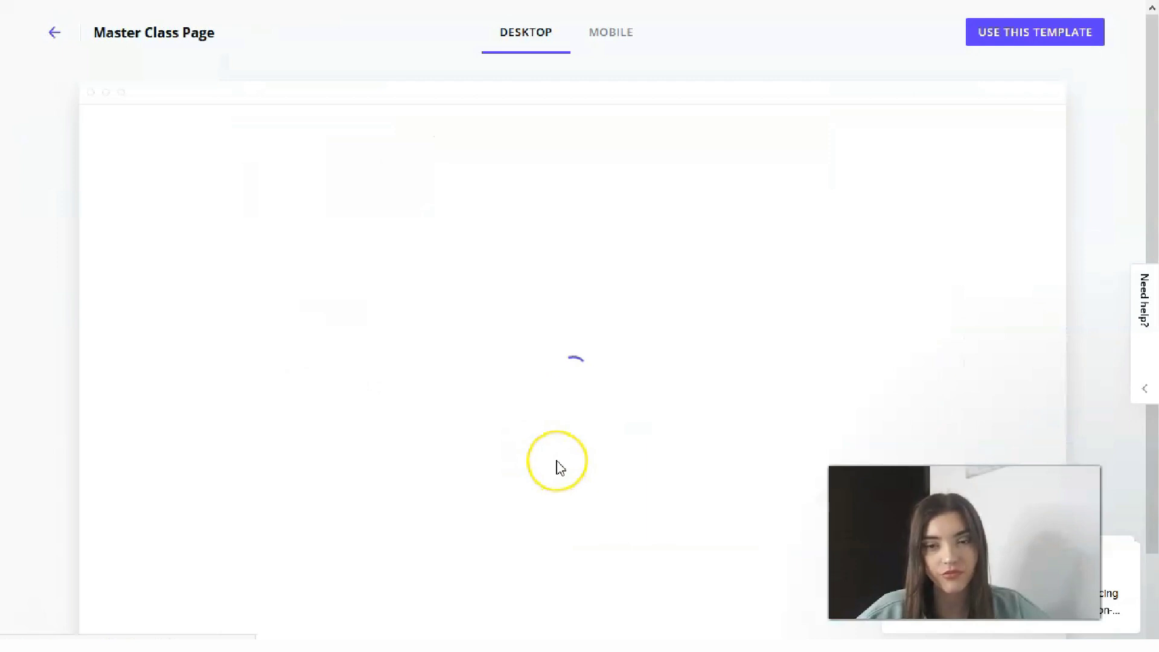
{"action": "scroll", "coordinate": [558, 465], "scroll_direction": "down", "scroll_amount": 10}
{"action": "scroll", "coordinate": [567, 452], "scroll_direction": "down", "scroll_amount": 15}
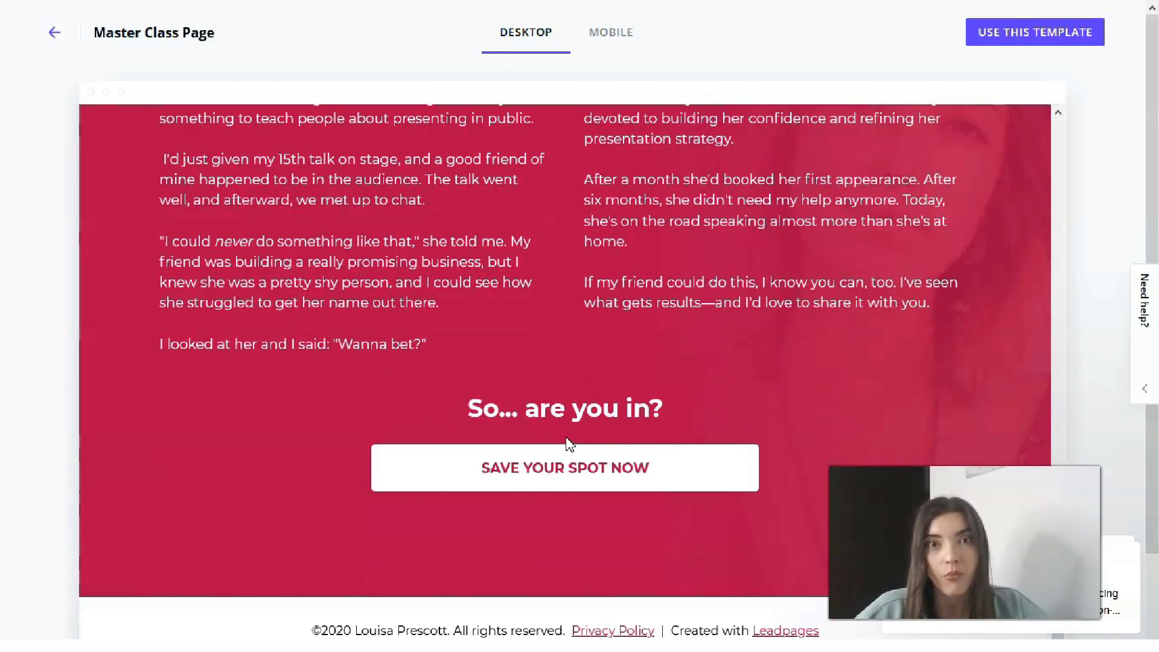
{"action": "scroll", "coordinate": [568, 445], "scroll_direction": "up", "scroll_amount": 20}
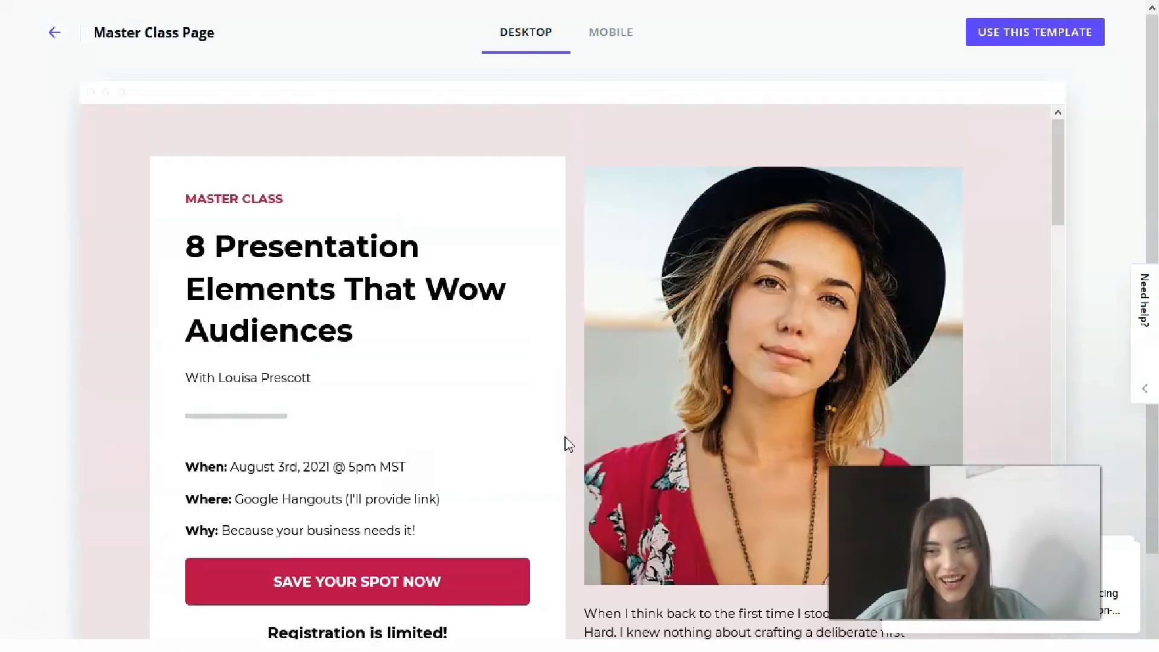
{"action": "left_click", "coordinate": [563, 445]}
{"action": "scroll", "coordinate": [477, 254], "scroll_direction": "down", "scroll_amount": 3}
{"action": "scroll", "coordinate": [476, 271], "scroll_direction": "down", "scroll_amount": 3}
{"action": "scroll", "coordinate": [475, 274], "scroll_direction": "up", "scroll_amount": 5}
{"action": "scroll", "coordinate": [475, 278], "scroll_direction": "down", "scroll_amount": 5}
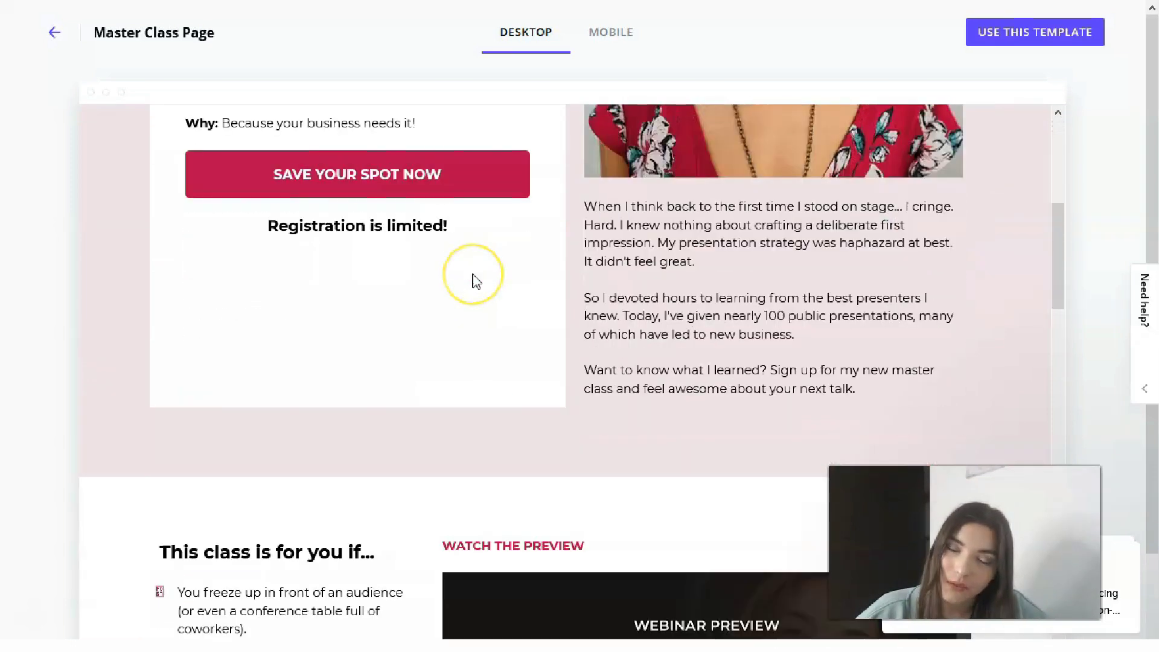
{"action": "scroll", "coordinate": [474, 277], "scroll_direction": "down", "scroll_amount": 7}
{"action": "scroll", "coordinate": [474, 276], "scroll_direction": "up", "scroll_amount": 13}
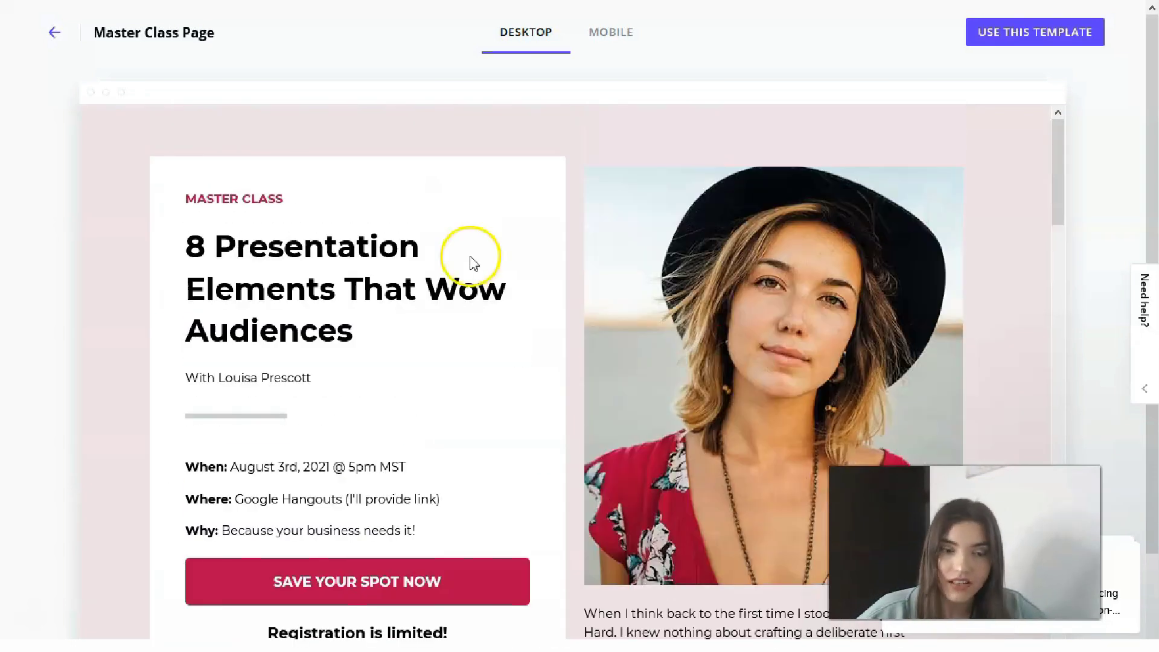
Switch the preview to the mobile layout and scroll through it.
{"action": "left_click", "coordinate": [622, 37]}
{"action": "scroll", "coordinate": [655, 245], "scroll_direction": "down", "scroll_amount": 10}
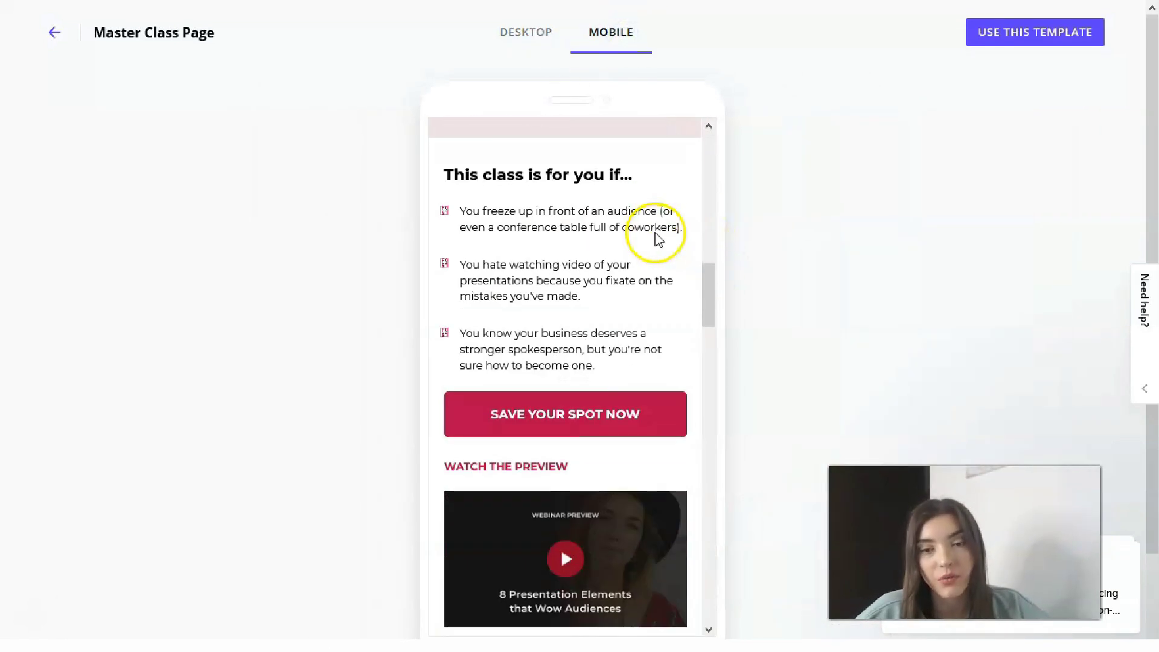
{"action": "scroll", "coordinate": [657, 231], "scroll_direction": "down", "scroll_amount": 15}
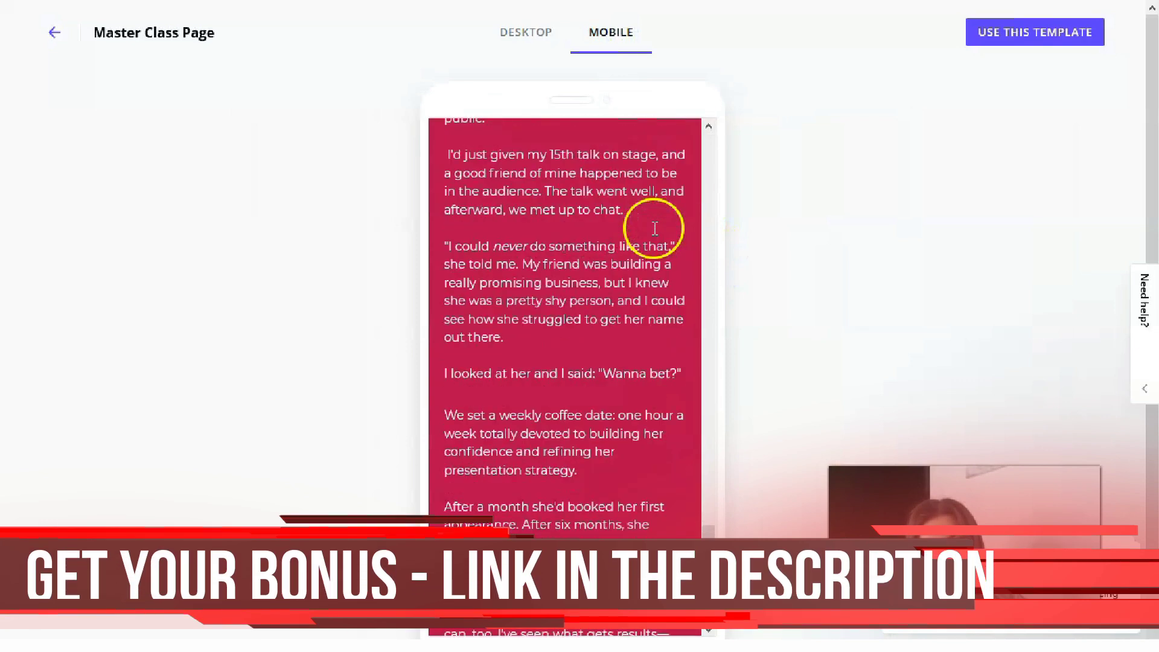
{"action": "scroll", "coordinate": [655, 228], "scroll_direction": "up", "scroll_amount": 20}
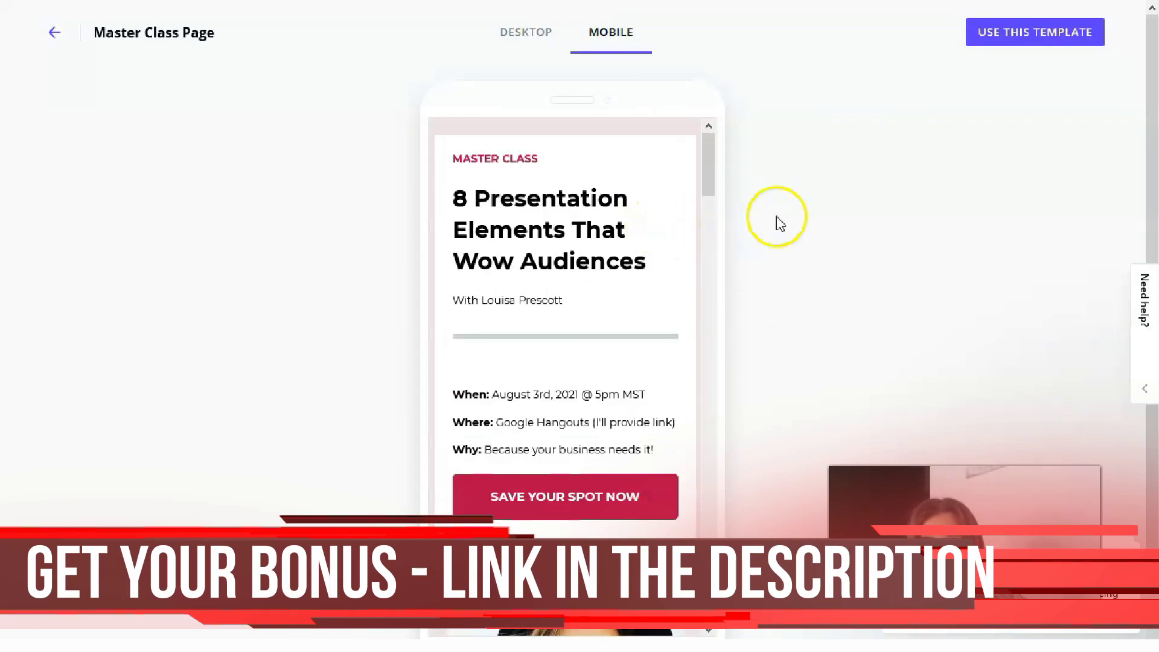
Start a new page from the Master Class Page template with USE THIS TEMPLATE.
{"action": "left_click", "coordinate": [1030, 37]}
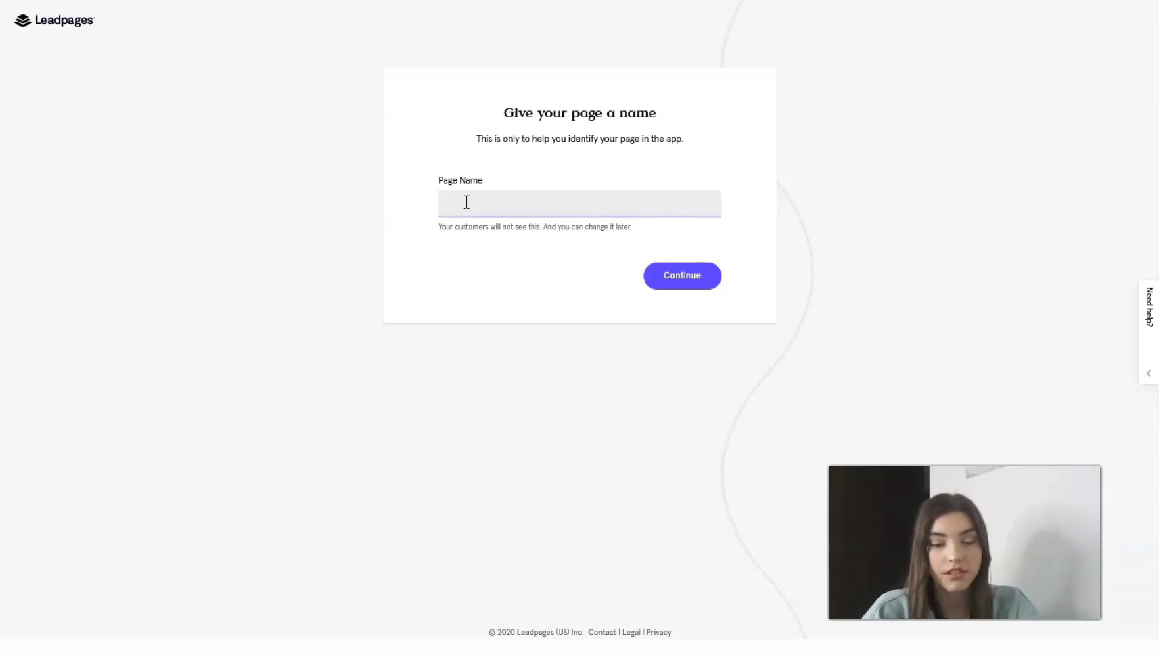
Enter 'Anna Makeup' as the page name, removing the stray apostrophe.
{"action": "type", "text": "Anna's"}
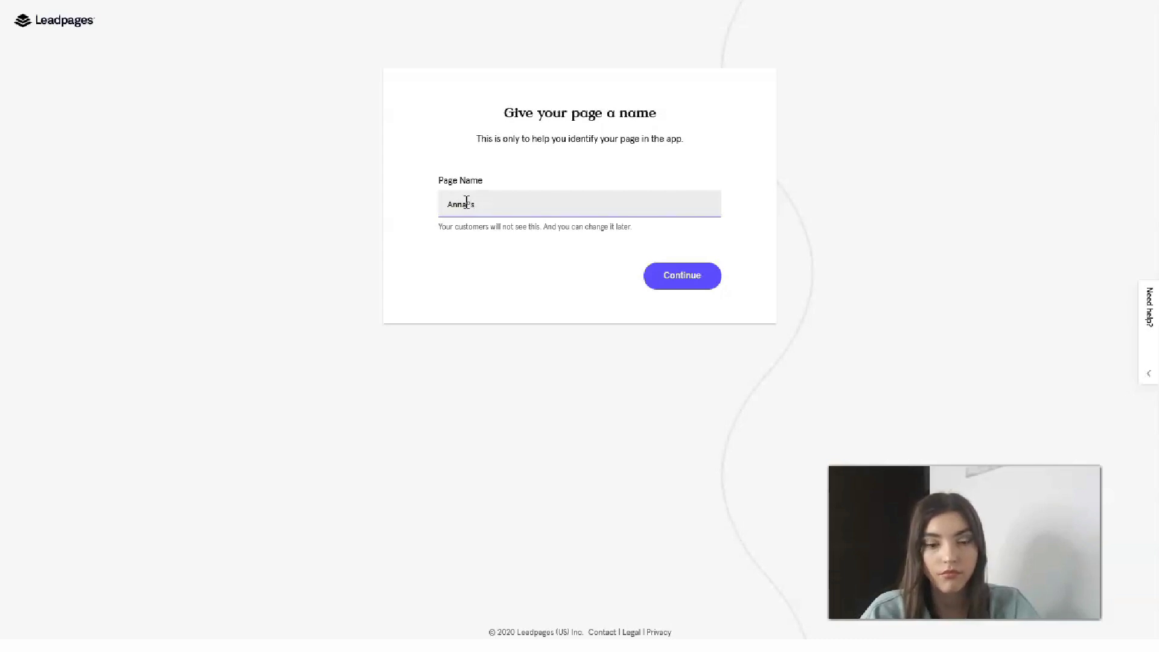
{"action": "left_click", "coordinate": [582, 194]}
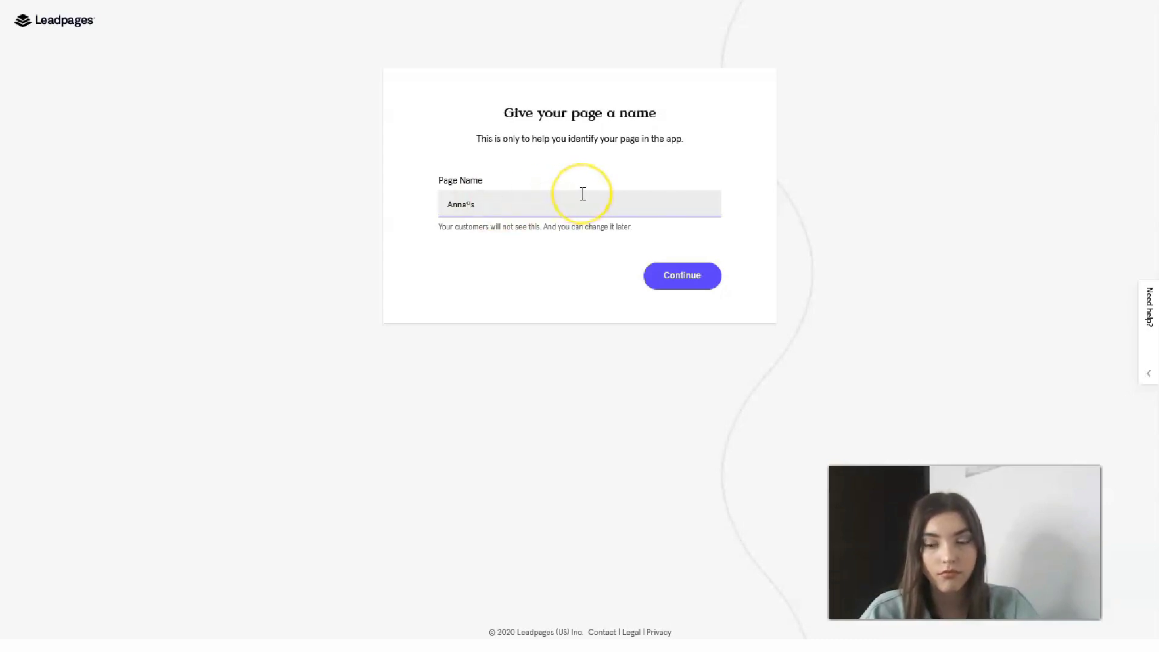
{"action": "key", "text": "BackSpace"}
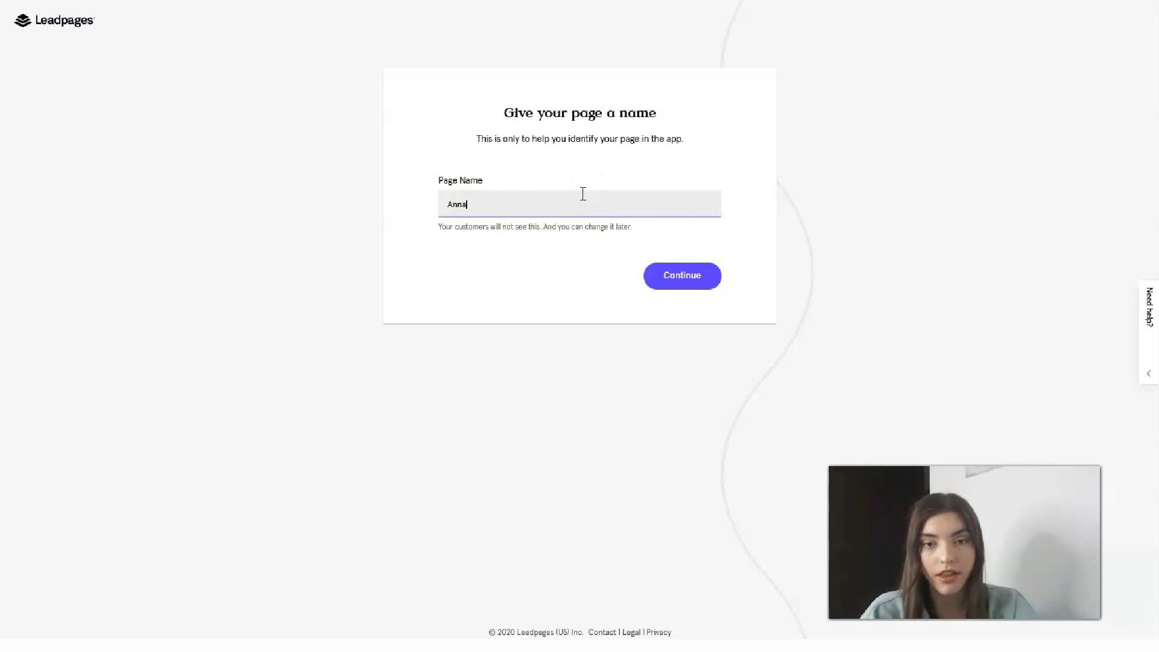
{"action": "type", "text": "Mak"}
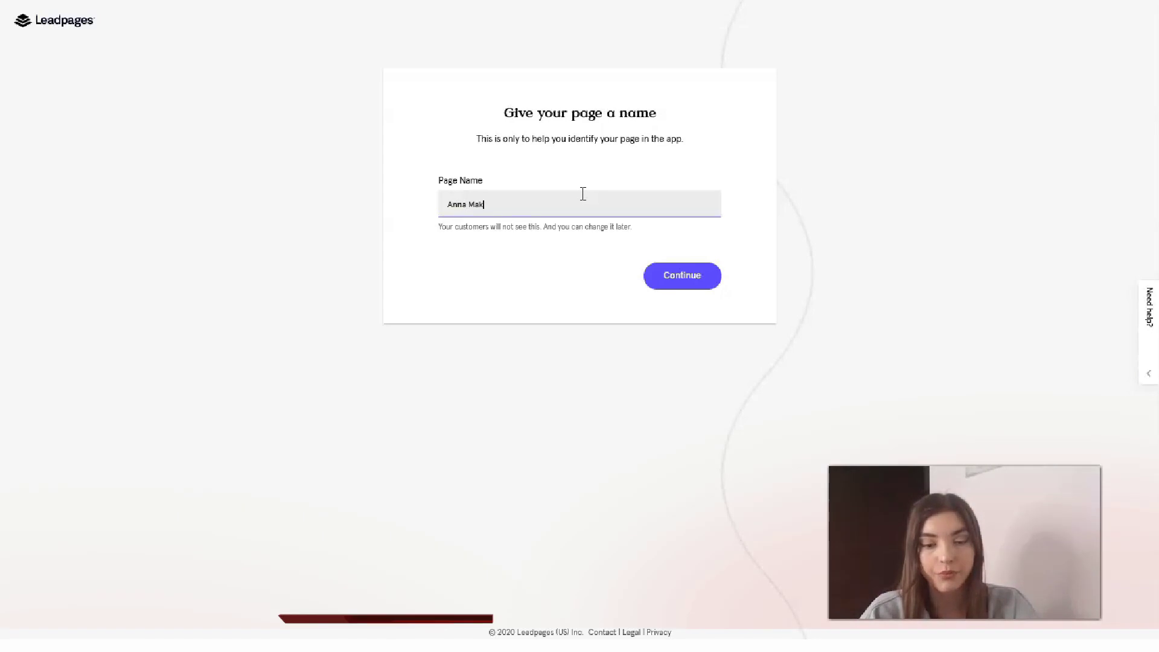
{"action": "type", "text": "eup"}
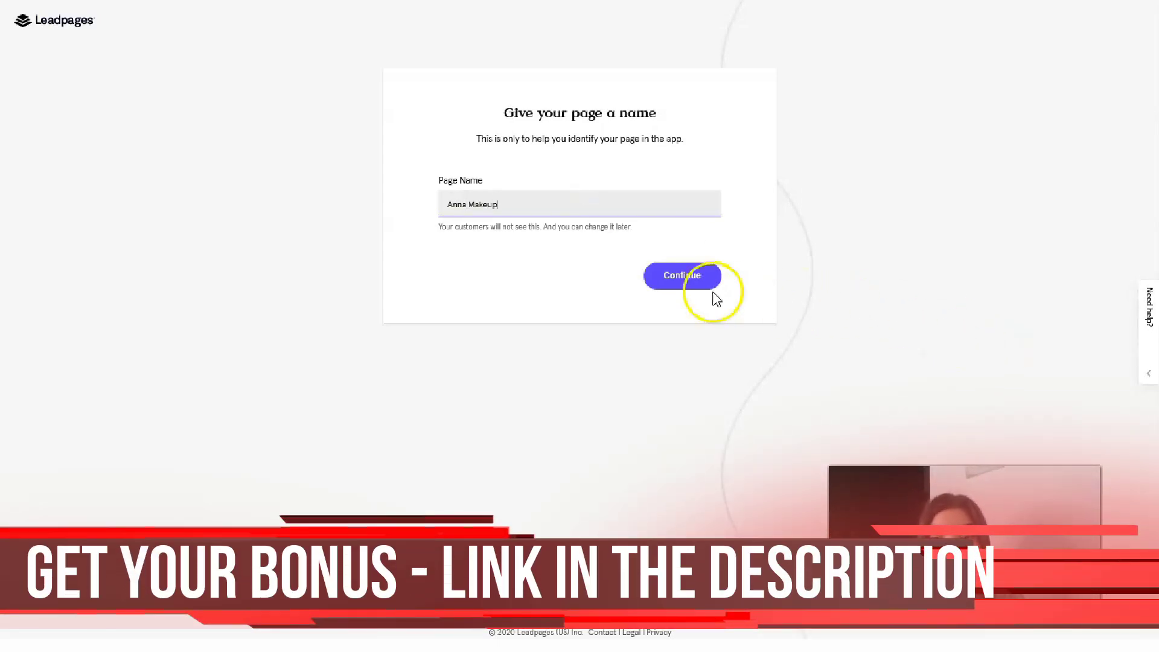
Confirm the page name, then show the page's section list with Hero expanded.
{"action": "left_click", "coordinate": [687, 280]}
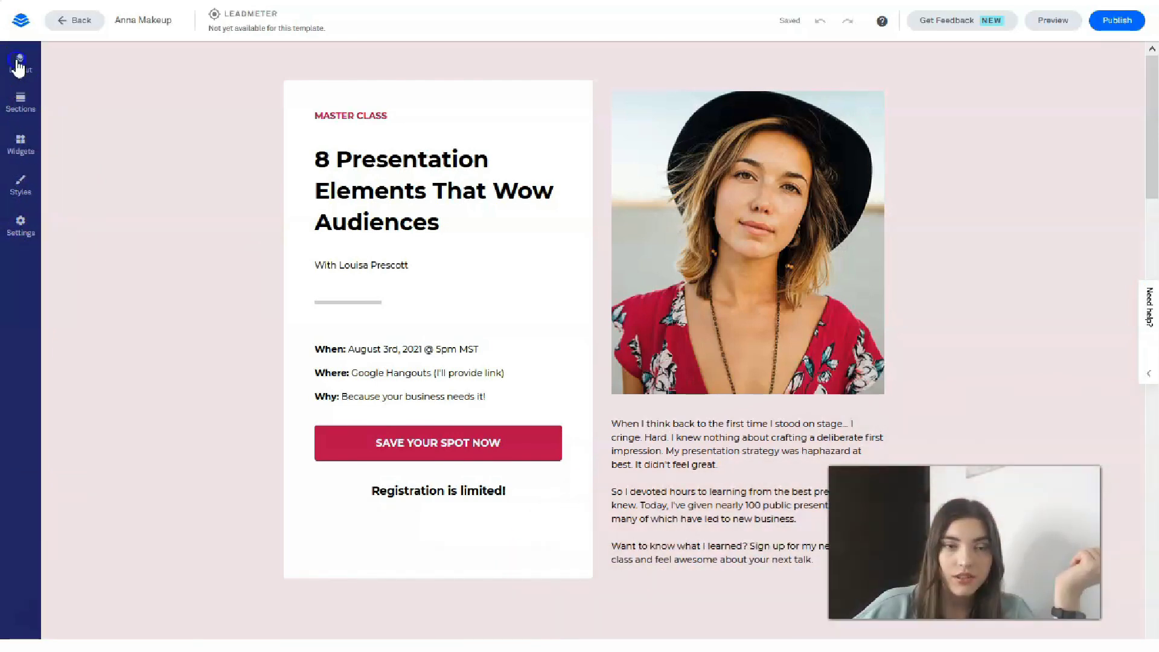
{"action": "left_click", "coordinate": [19, 65]}
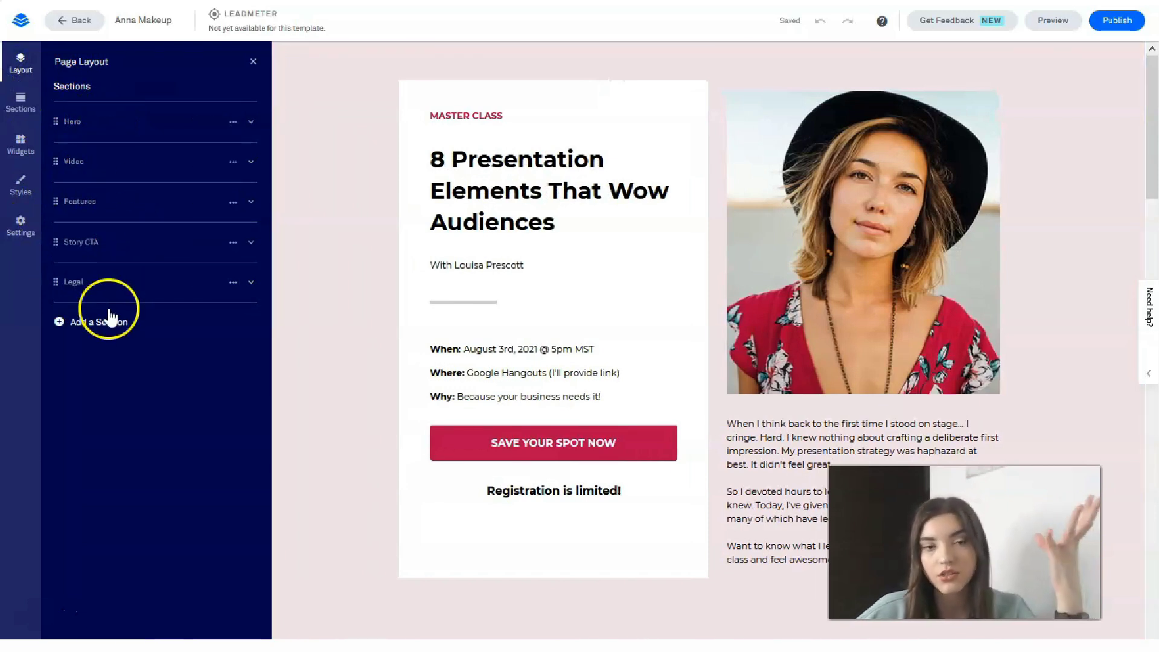
{"action": "left_click", "coordinate": [131, 122]}
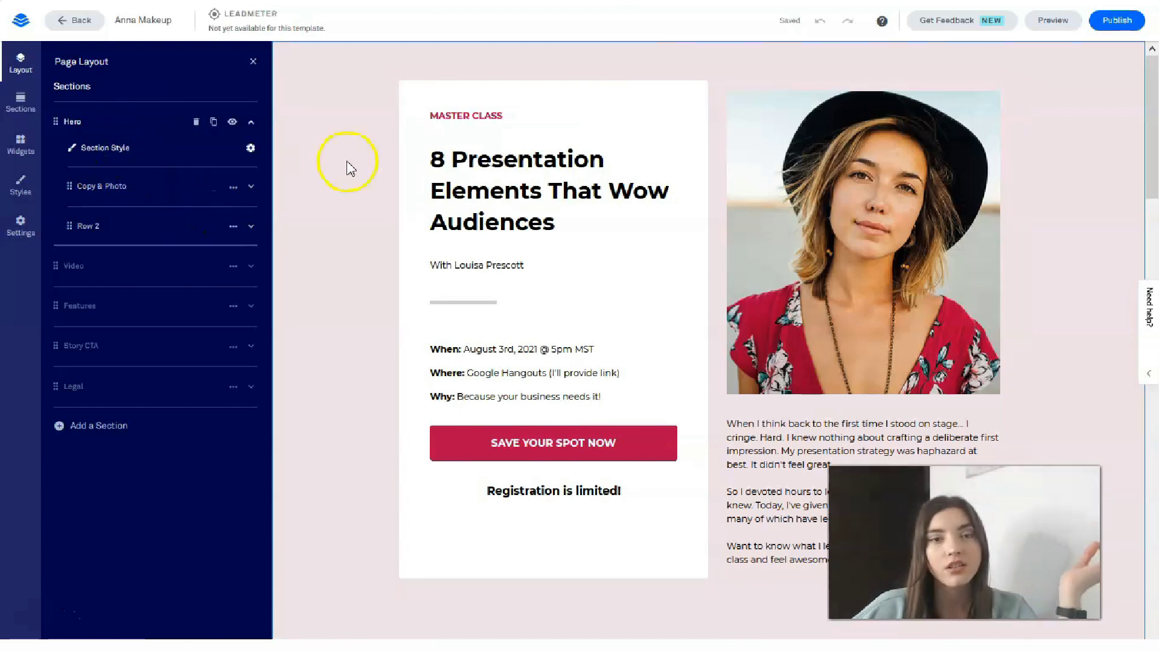
Open the Hero section's style settings to pick a background image.
{"action": "left_click", "coordinate": [71, 123]}
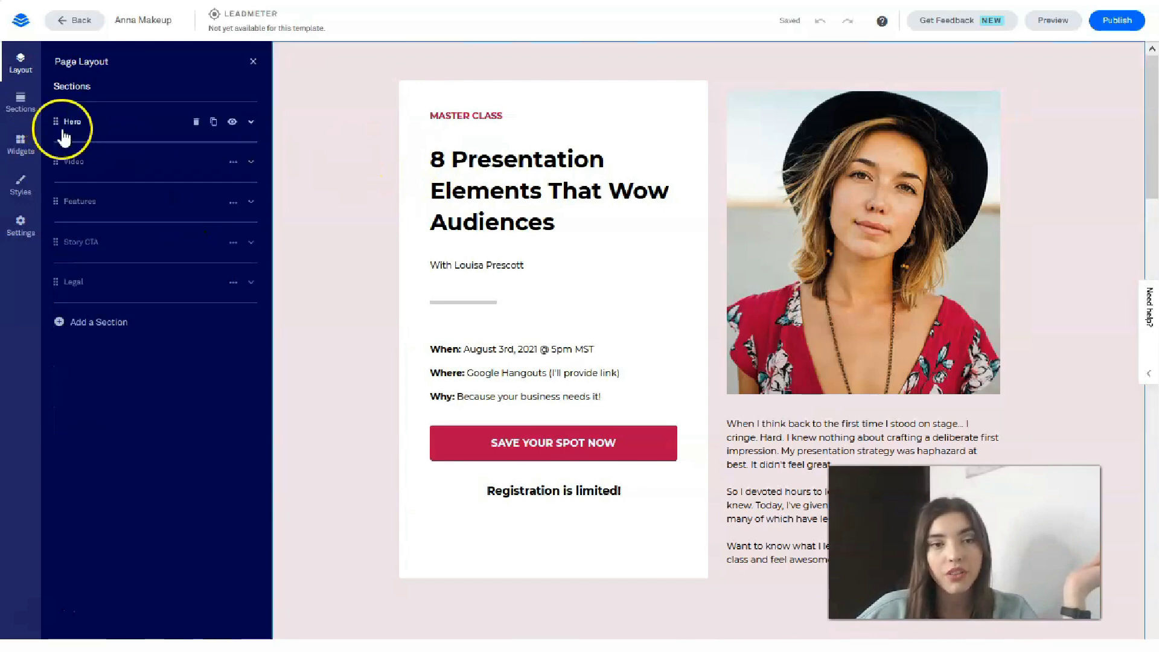
{"action": "left_click", "coordinate": [64, 137]}
{"action": "left_click", "coordinate": [143, 148]}
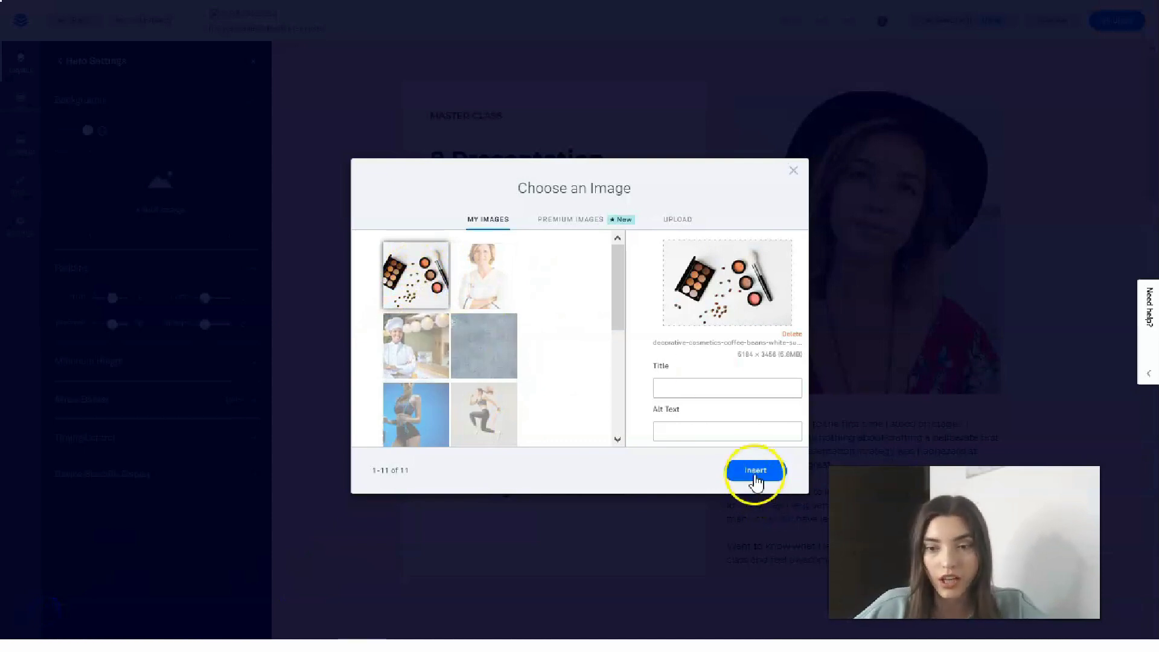
Insert the cosmetics palette photo as the Hero section background.
{"action": "left_click", "coordinate": [755, 471]}
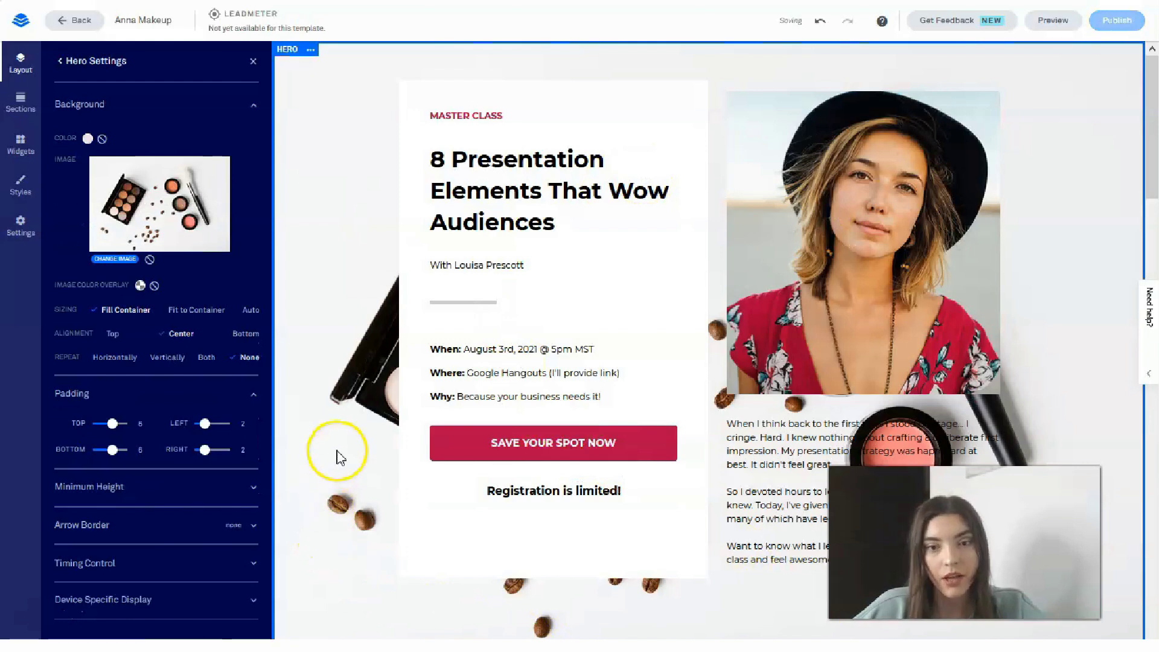
{"action": "scroll", "coordinate": [751, 407], "scroll_direction": "down", "scroll_amount": 6}
{"action": "scroll", "coordinate": [365, 299], "scroll_direction": "up", "scroll_amount": 6}
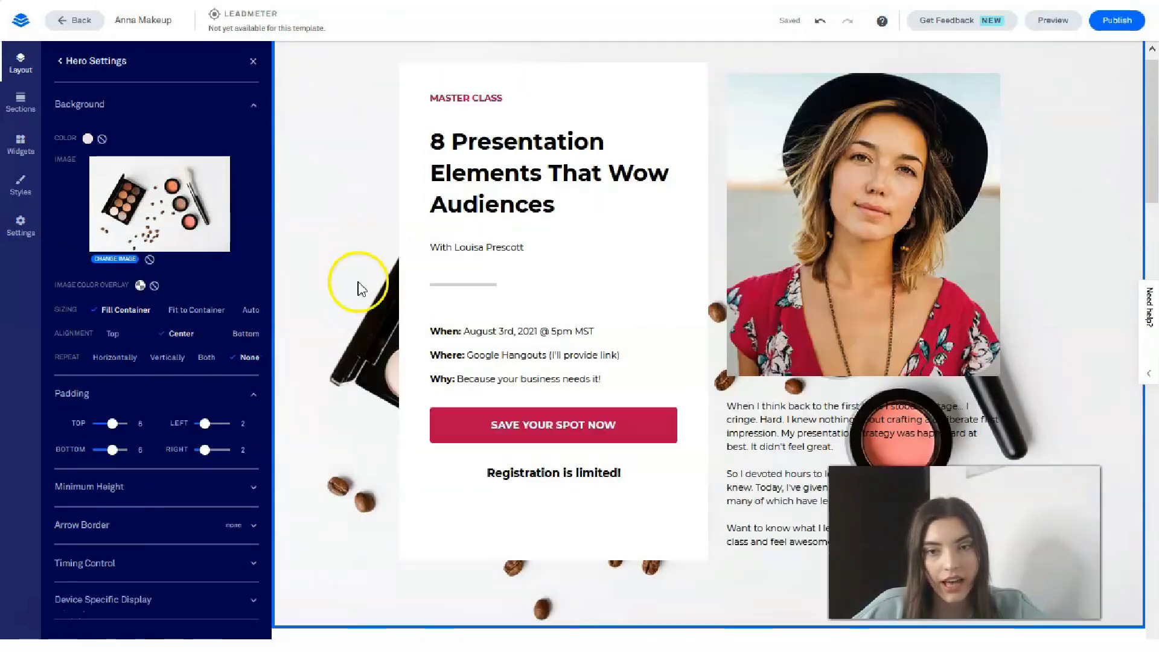
{"action": "scroll", "coordinate": [876, 362], "scroll_direction": "down", "scroll_amount": 2}
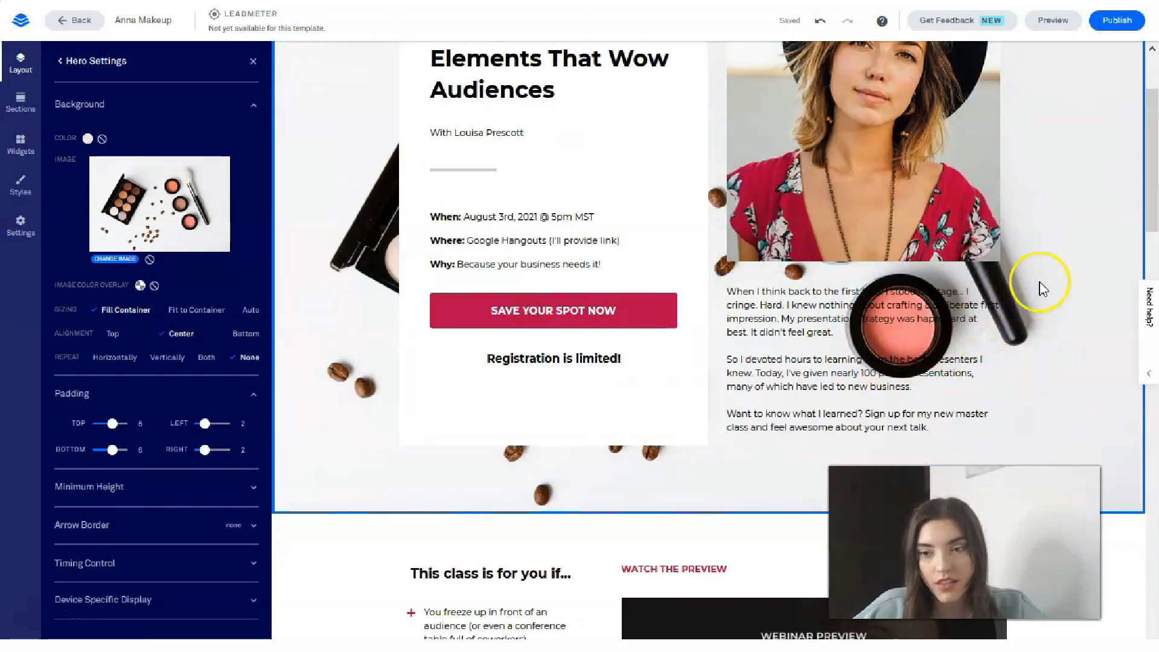
{"action": "scroll", "coordinate": [362, 264], "scroll_direction": "up", "scroll_amount": 1}
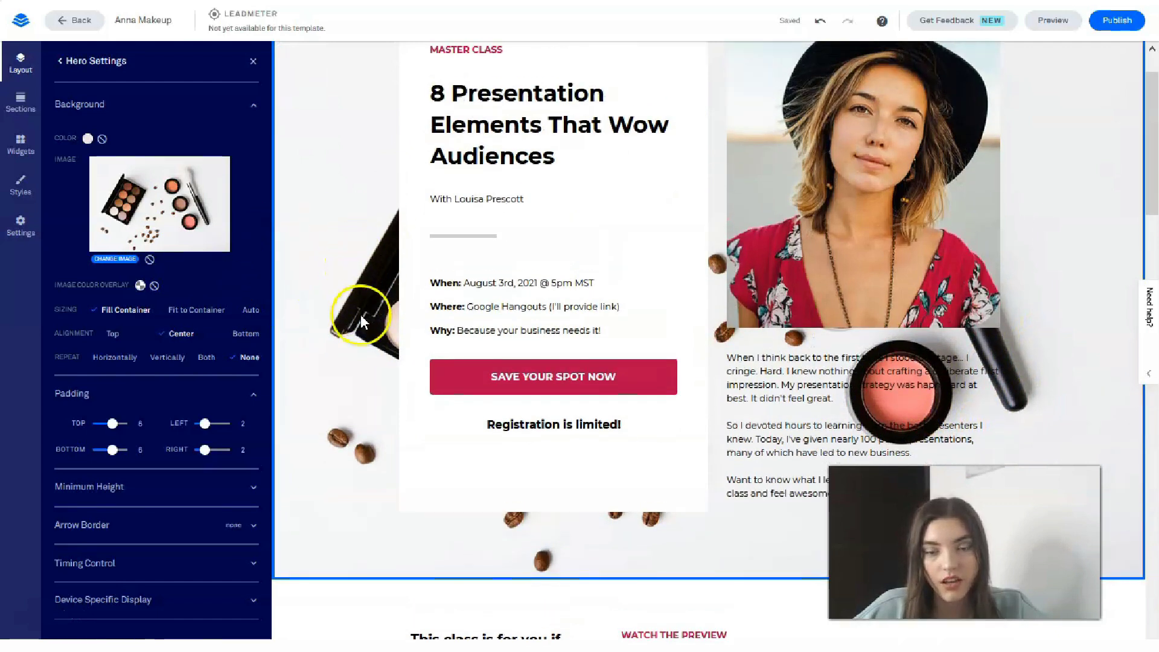
{"action": "scroll", "coordinate": [444, 537], "scroll_direction": "up", "scroll_amount": 1}
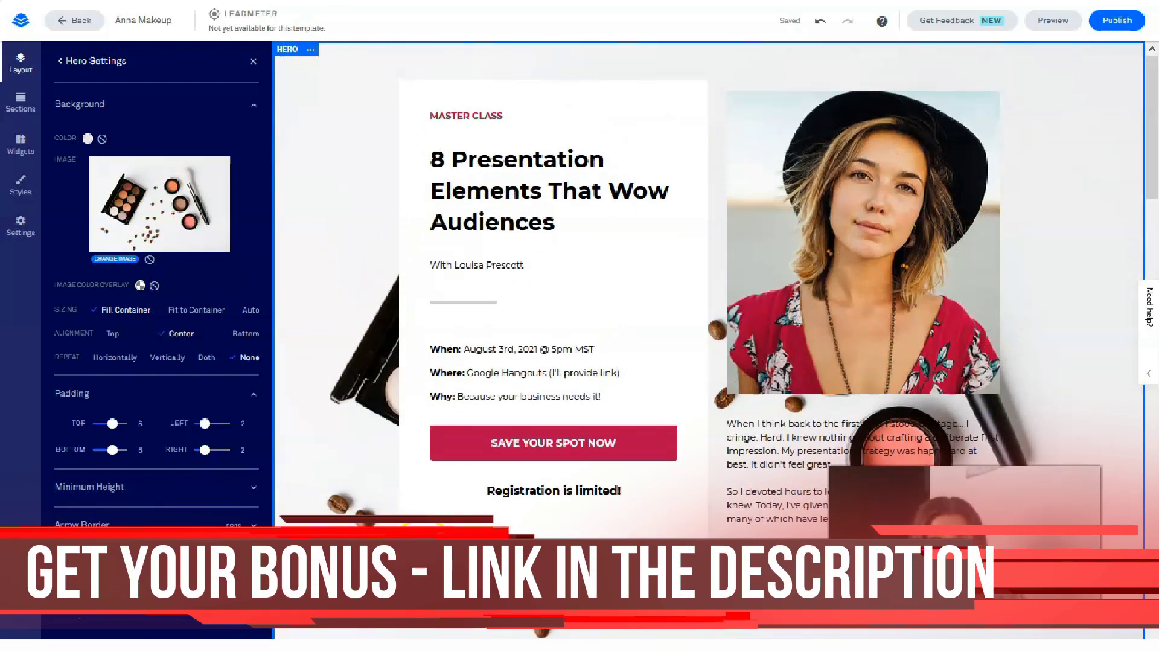
Remove the background image from the Hero section again.
{"action": "left_click", "coordinate": [88, 140]}
{"action": "left_click", "coordinate": [170, 103]}
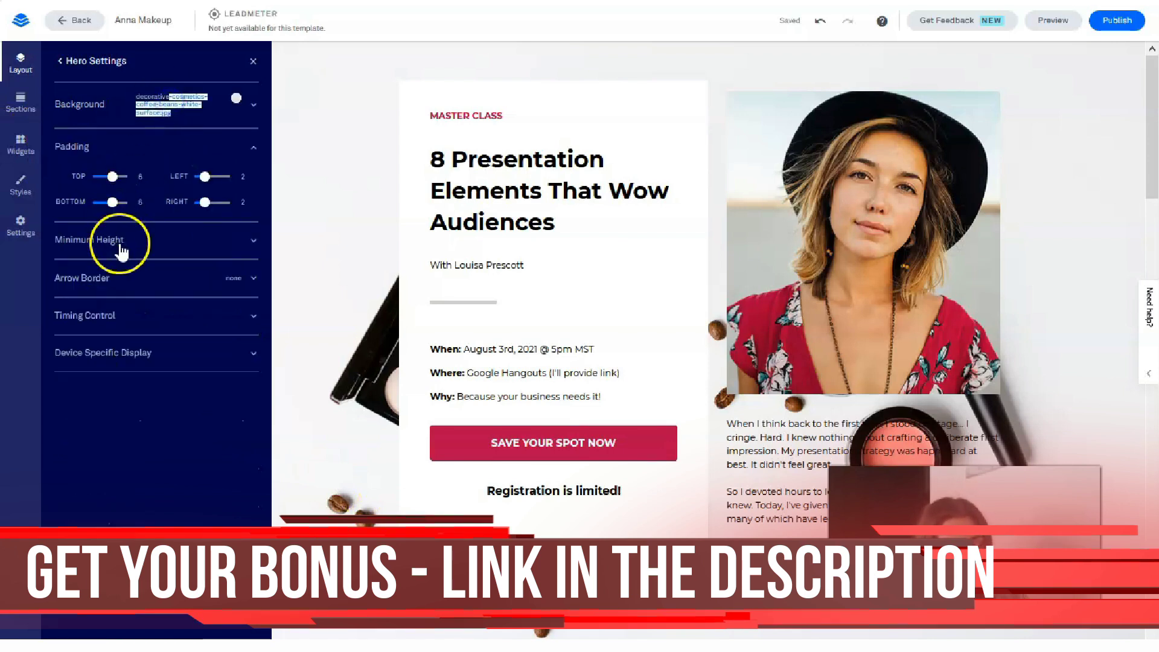
{"action": "left_click", "coordinate": [79, 112]}
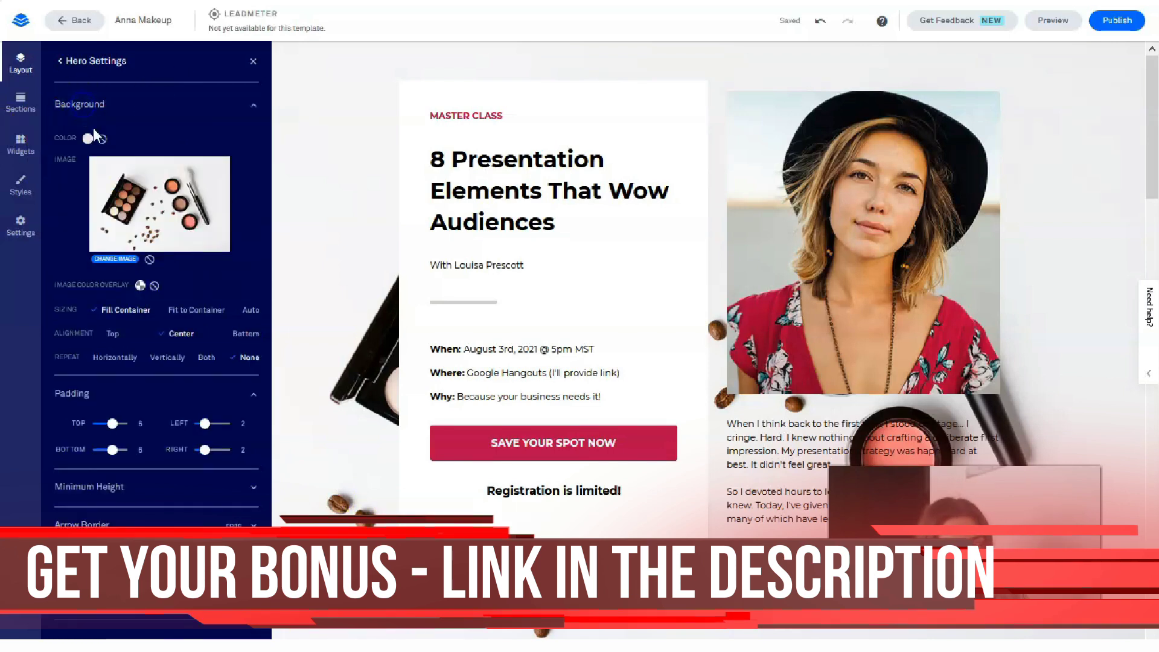
{"action": "left_click", "coordinate": [148, 258]}
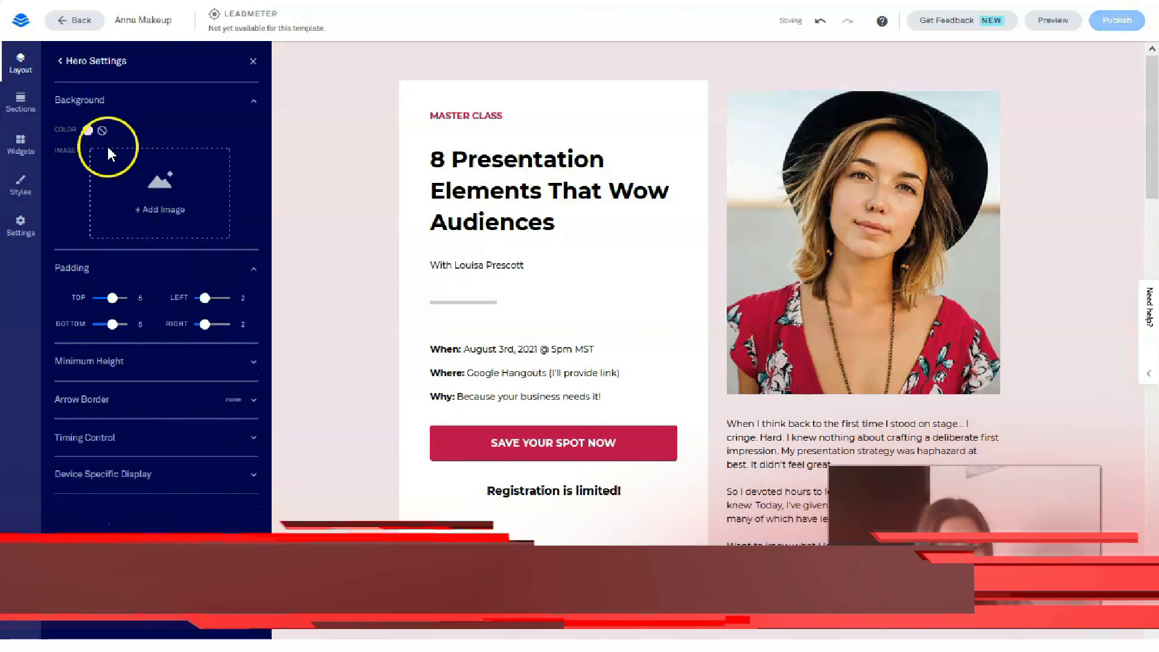
Set the Hero background colour to the pale pink swatch from Recent Colors.
{"action": "left_click", "coordinate": [85, 132]}
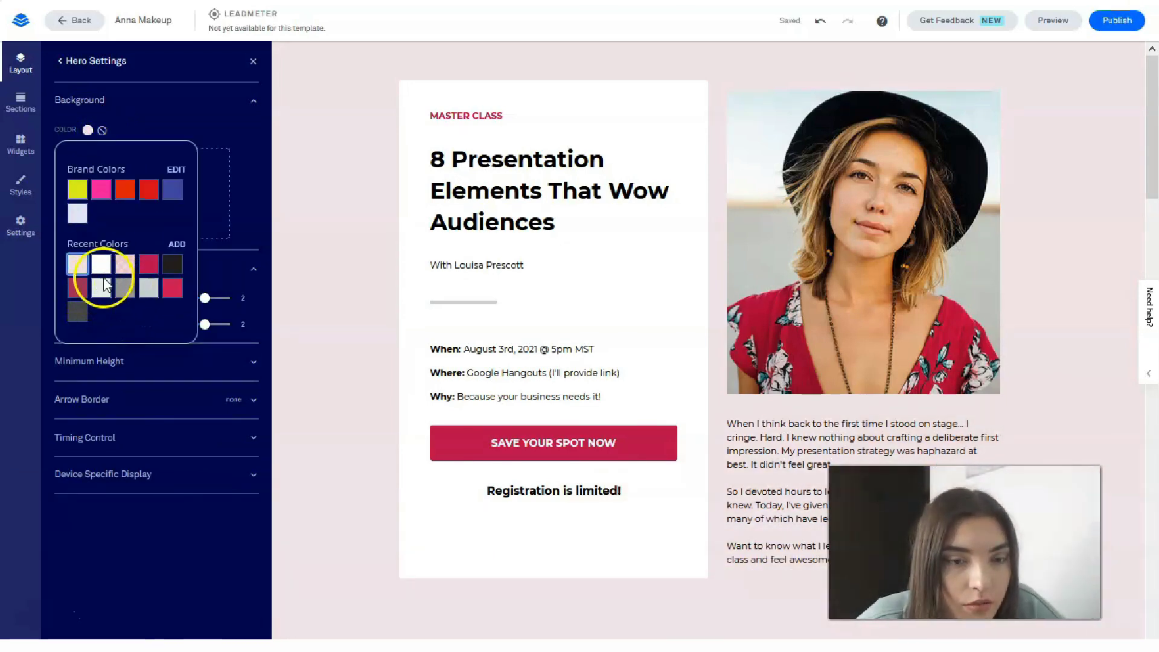
{"action": "left_click", "coordinate": [151, 296]}
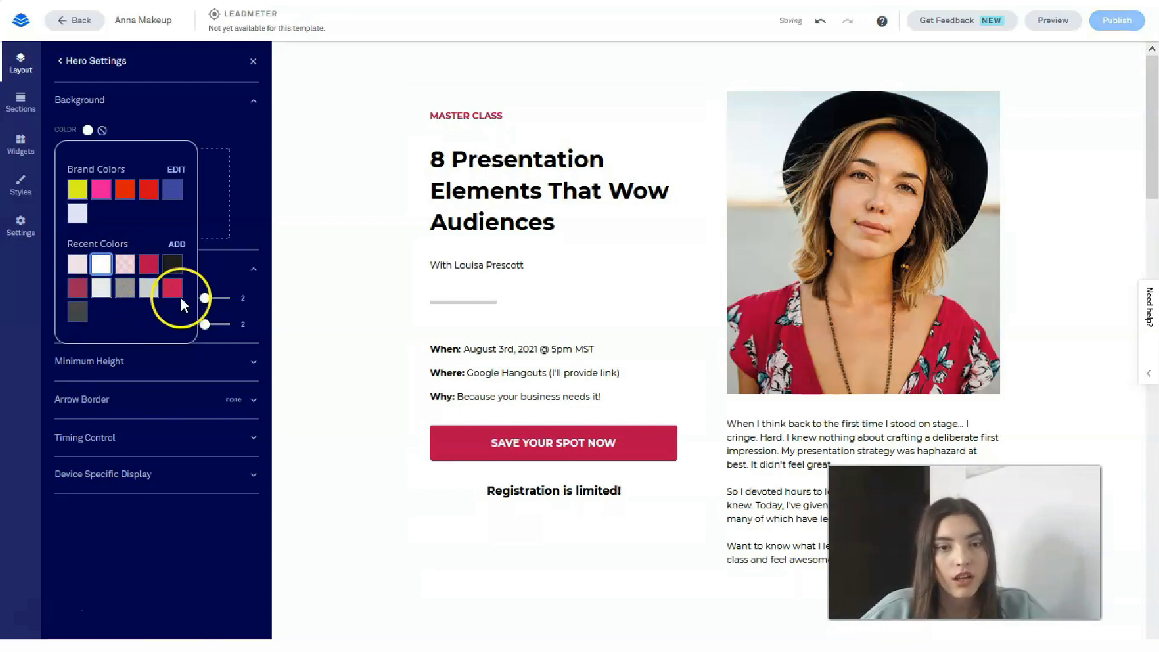
{"action": "left_click", "coordinate": [124, 265]}
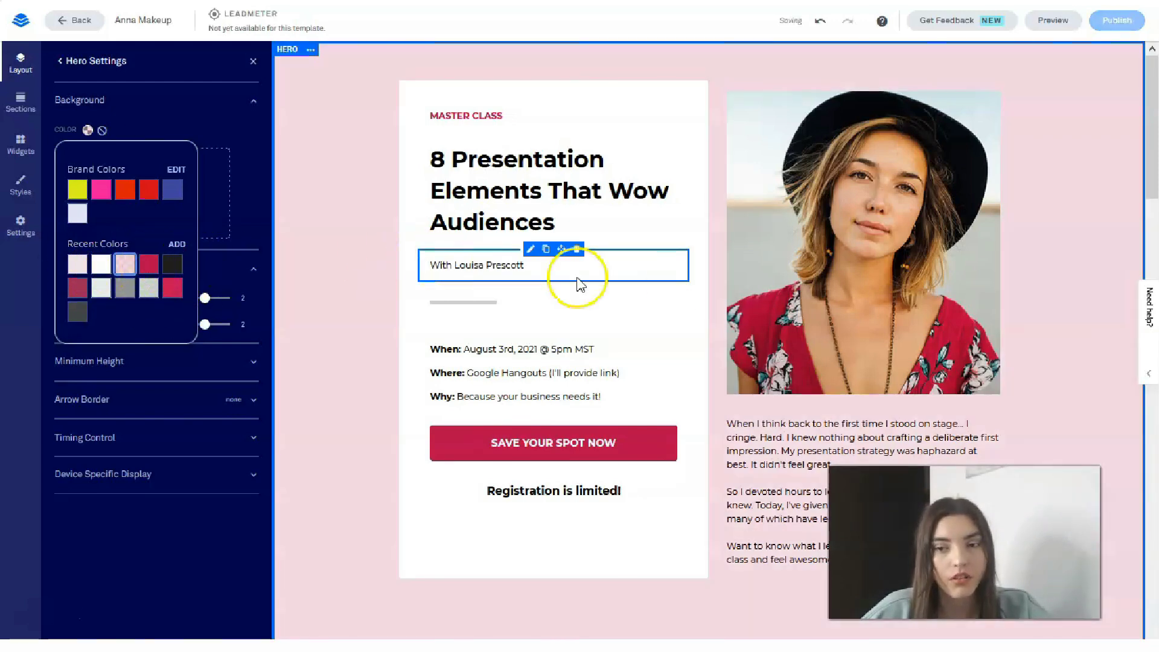
{"action": "left_click", "coordinate": [1087, 266]}
{"action": "scroll", "coordinate": [981, 293], "scroll_direction": "down", "scroll_amount": 5}
{"action": "scroll", "coordinate": [975, 294], "scroll_direction": "up", "scroll_amount": 5}
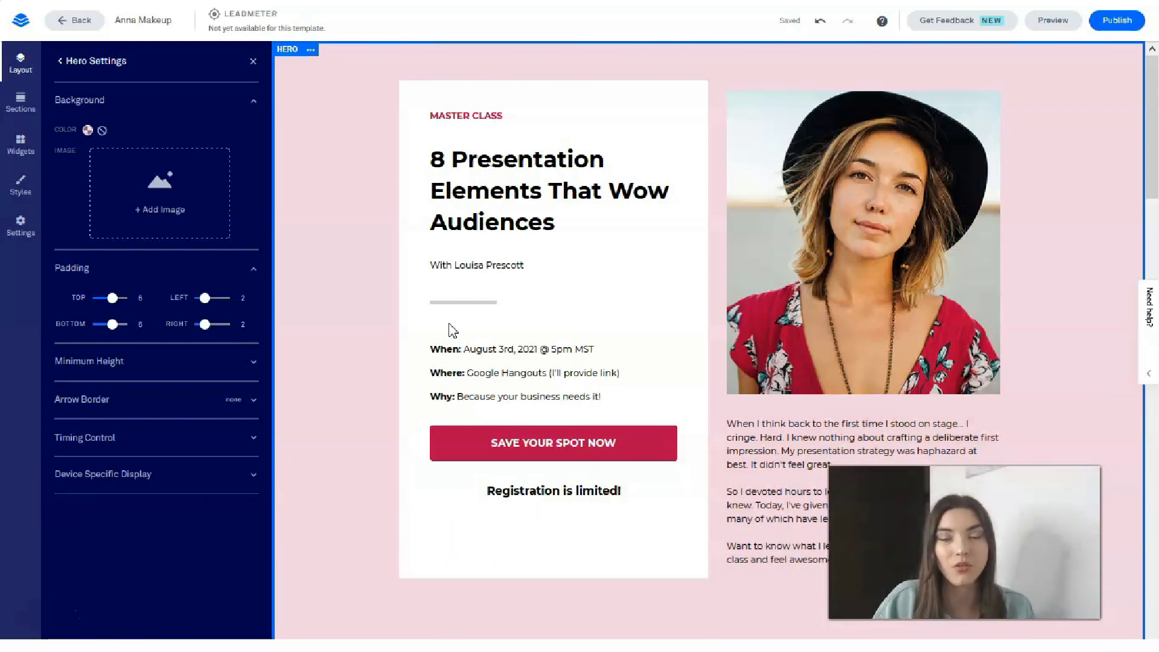
Change the headline '8 Presentation Elements That Wow Audiences' from Montserrat to Lato.
{"action": "left_click", "coordinate": [595, 201]}
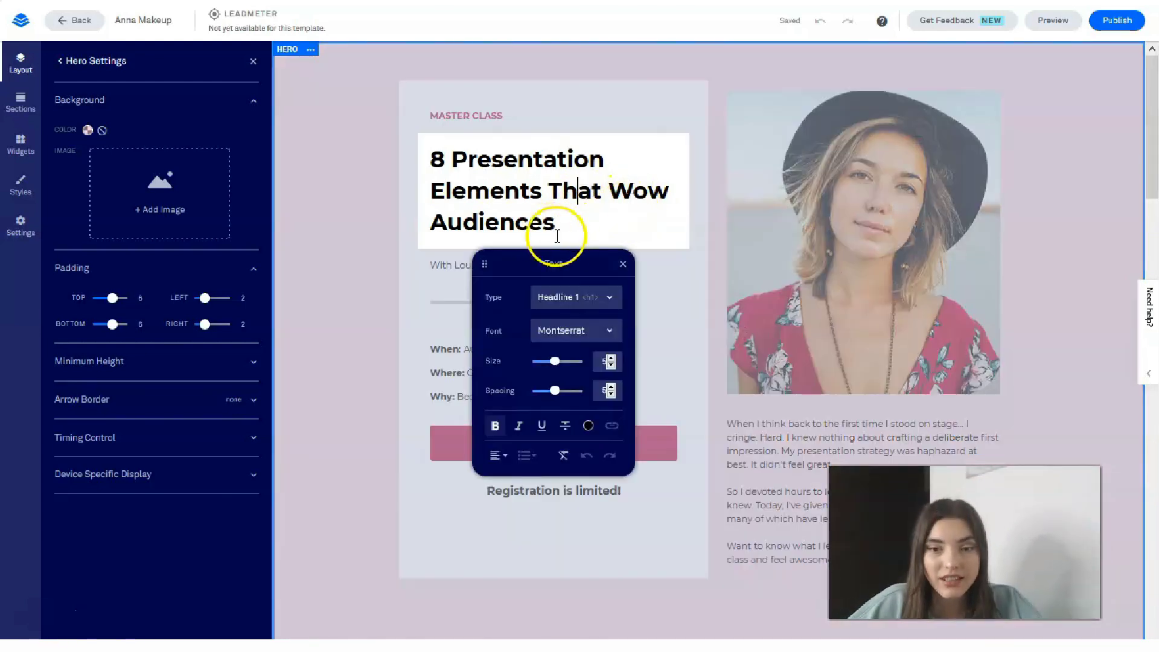
{"action": "left_click_drag", "start_coordinate": [426, 152], "coordinate": [552, 221]}
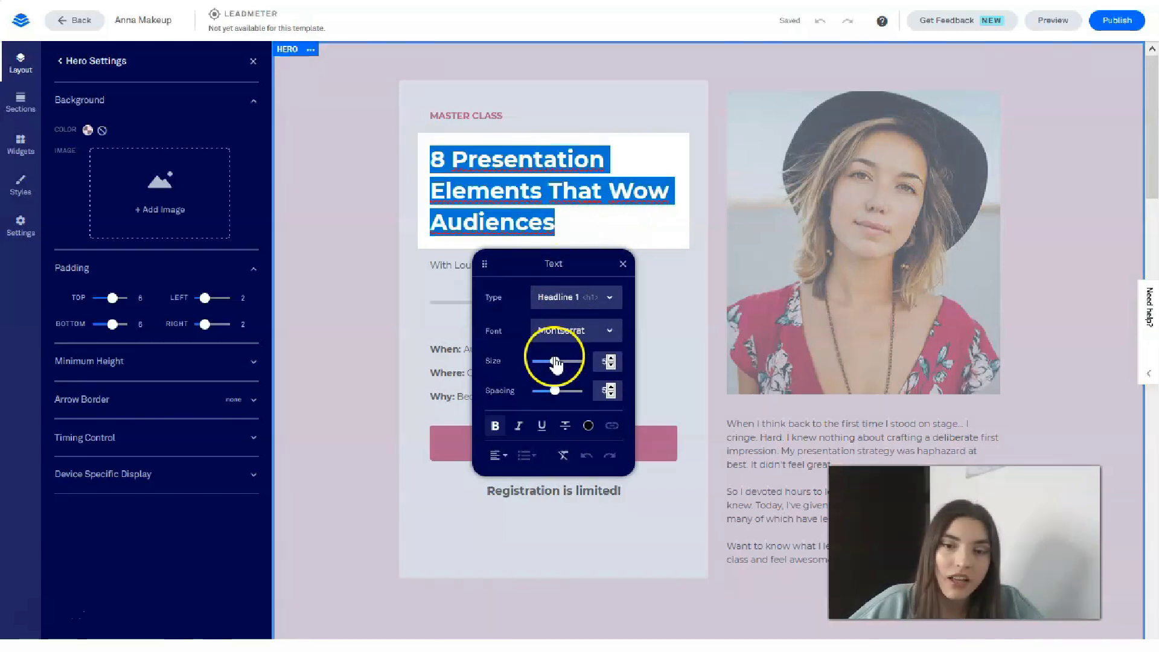
{"action": "left_click_drag", "start_coordinate": [554, 361], "coordinate": [555, 361]}
{"action": "left_click", "coordinate": [619, 334]}
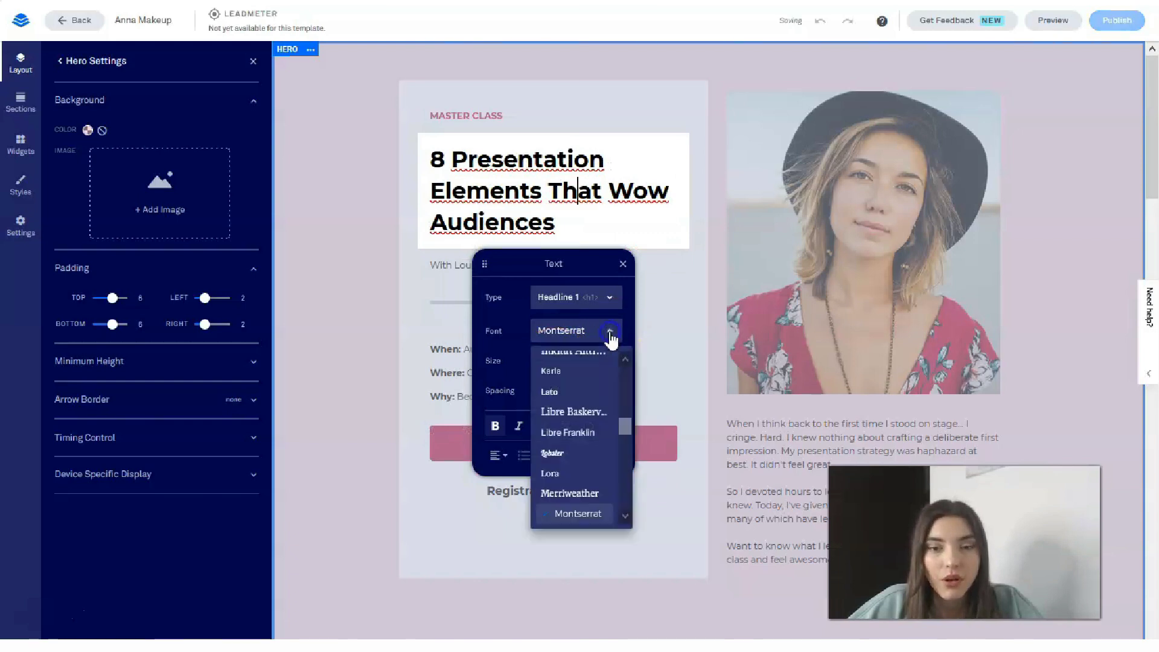
{"action": "left_click", "coordinate": [579, 393]}
{"action": "left_click_drag", "start_coordinate": [564, 236], "coordinate": [413, 169]}
{"action": "left_click", "coordinate": [610, 331]}
{"action": "left_click", "coordinate": [596, 388]}
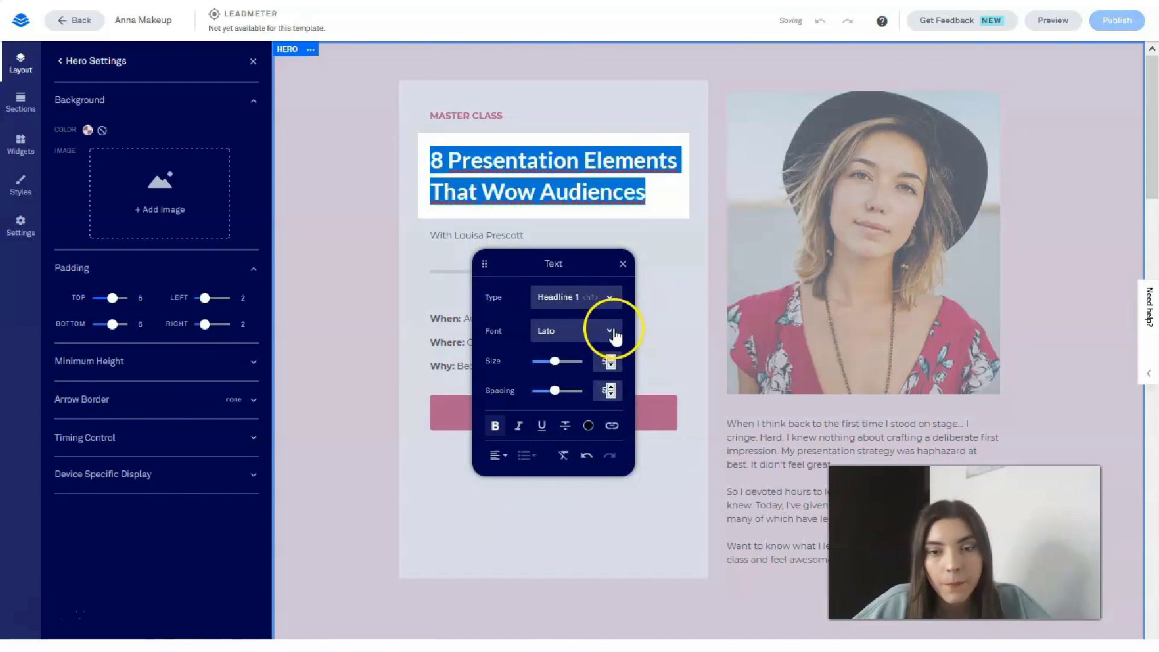
{"action": "left_click", "coordinate": [708, 279]}
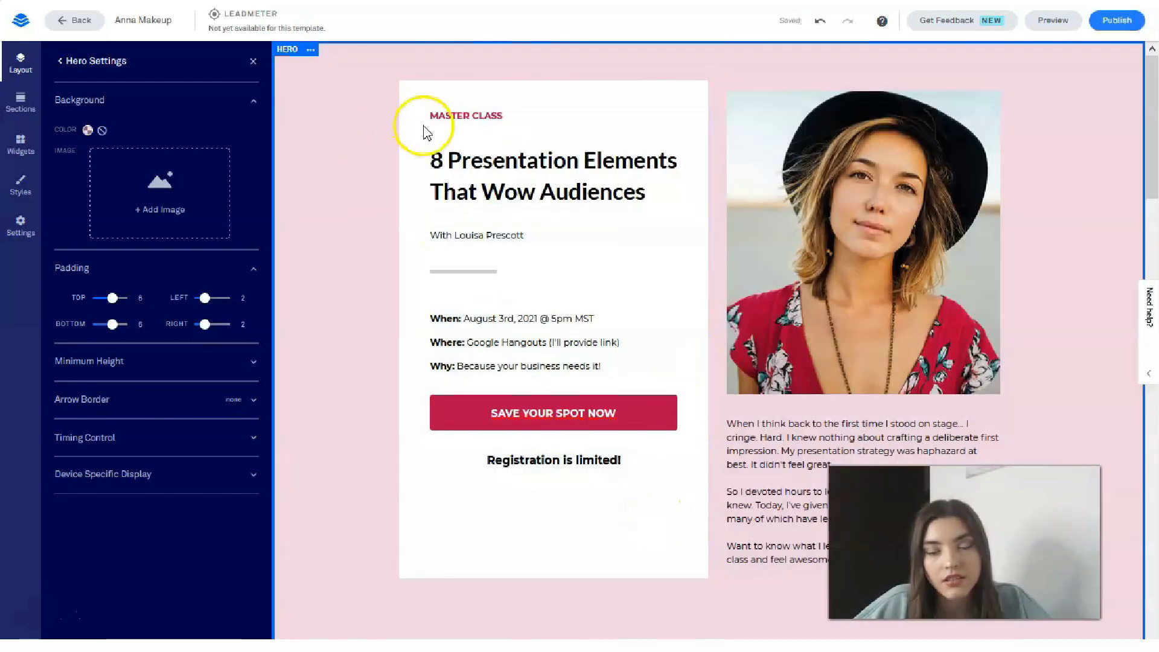
Make the hero's SAVE YOUR SPOT NOW button background black.
{"action": "left_click", "coordinate": [464, 416]}
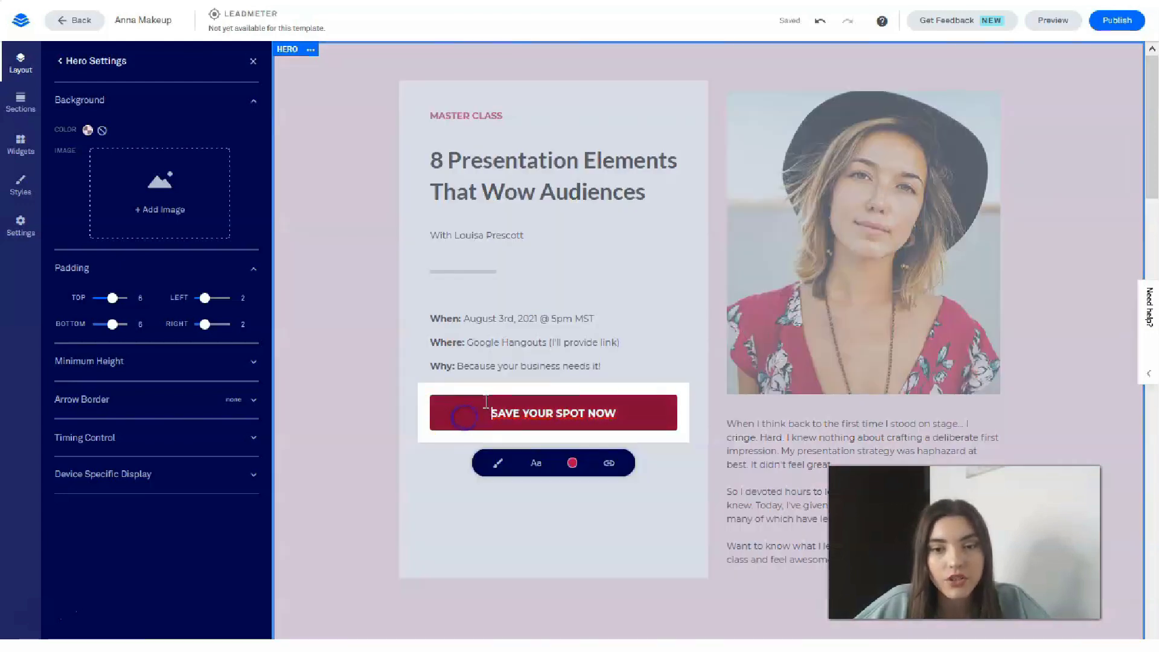
{"action": "left_click", "coordinate": [573, 464]}
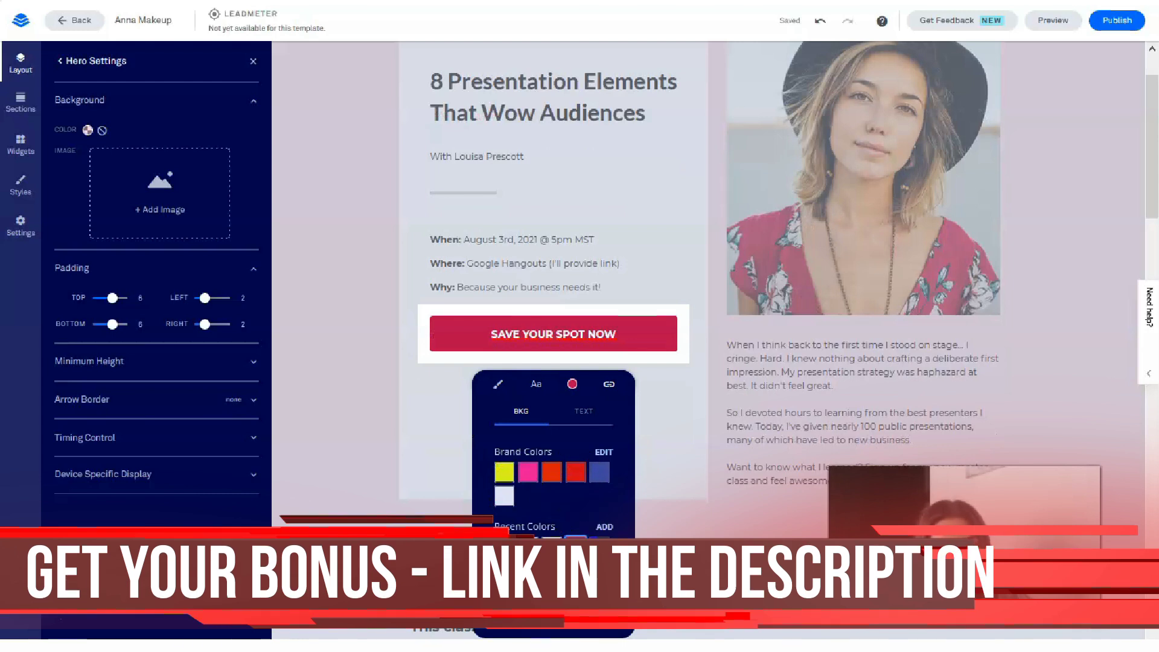
{"action": "left_click", "coordinate": [604, 472]}
{"action": "left_click", "coordinate": [329, 315]}
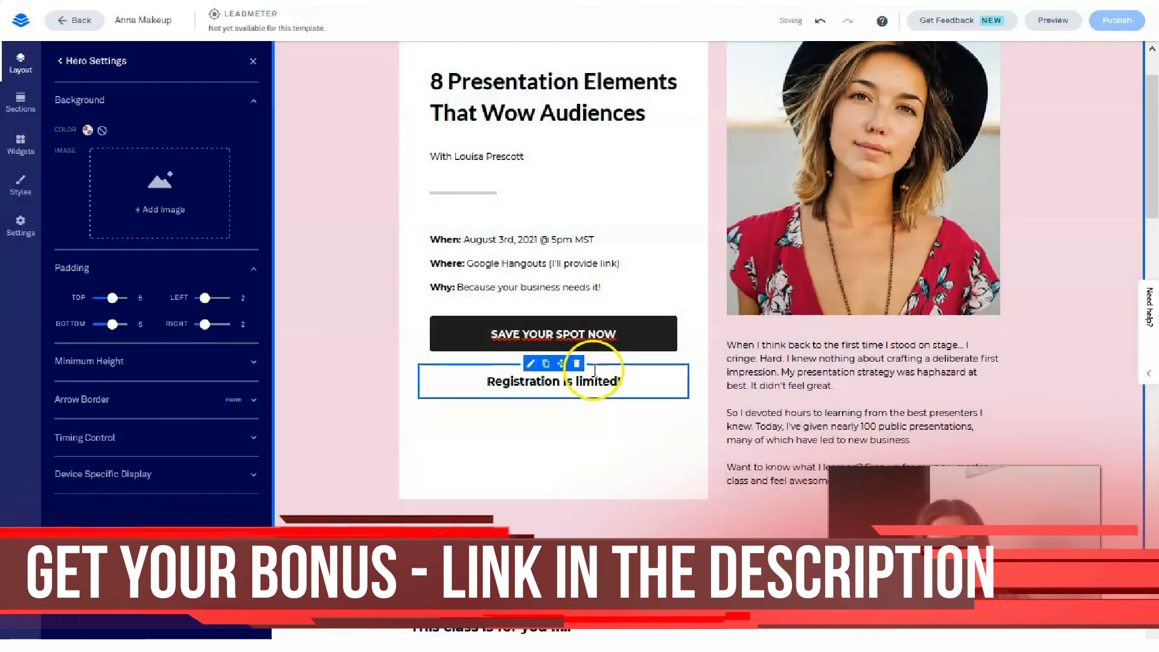
Give the button rounded corners while keeping it Large and Full Width.
{"action": "scroll", "coordinate": [574, 364], "scroll_direction": "up", "scroll_amount": 1}
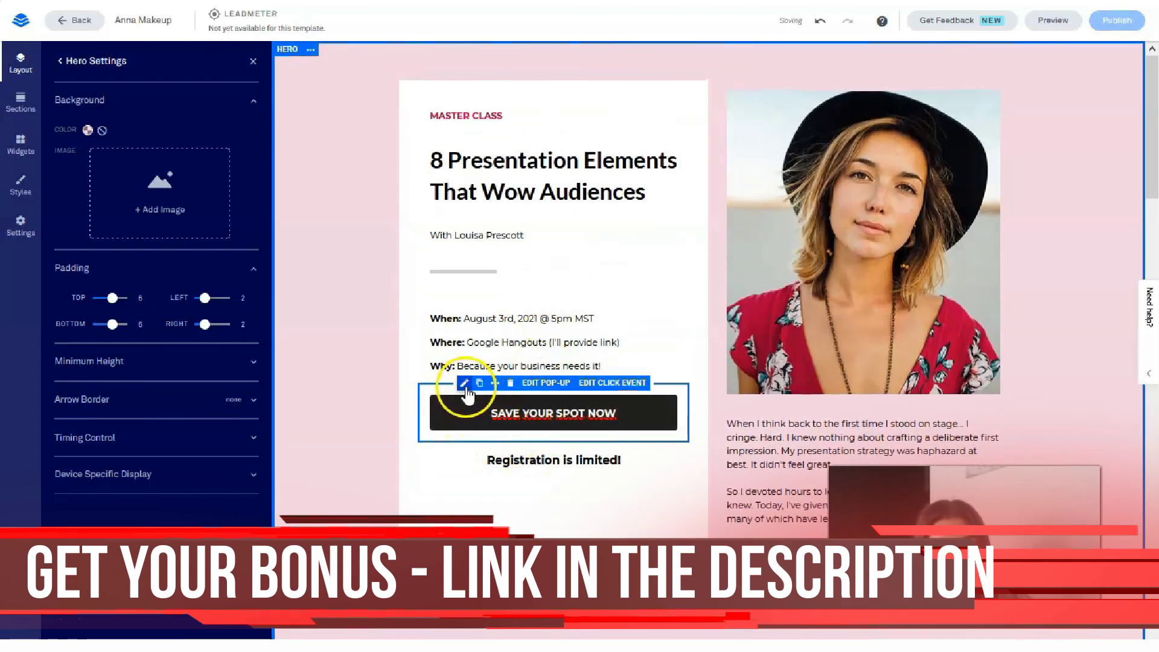
{"action": "left_click", "coordinate": [466, 385]}
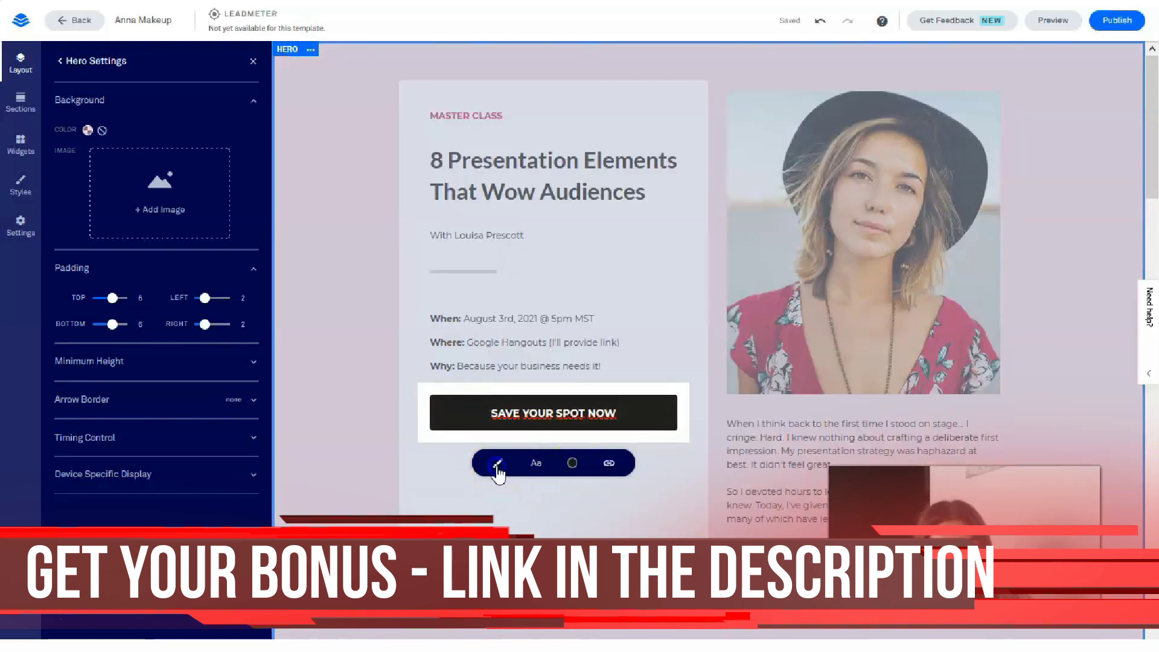
{"action": "left_click", "coordinate": [497, 465]}
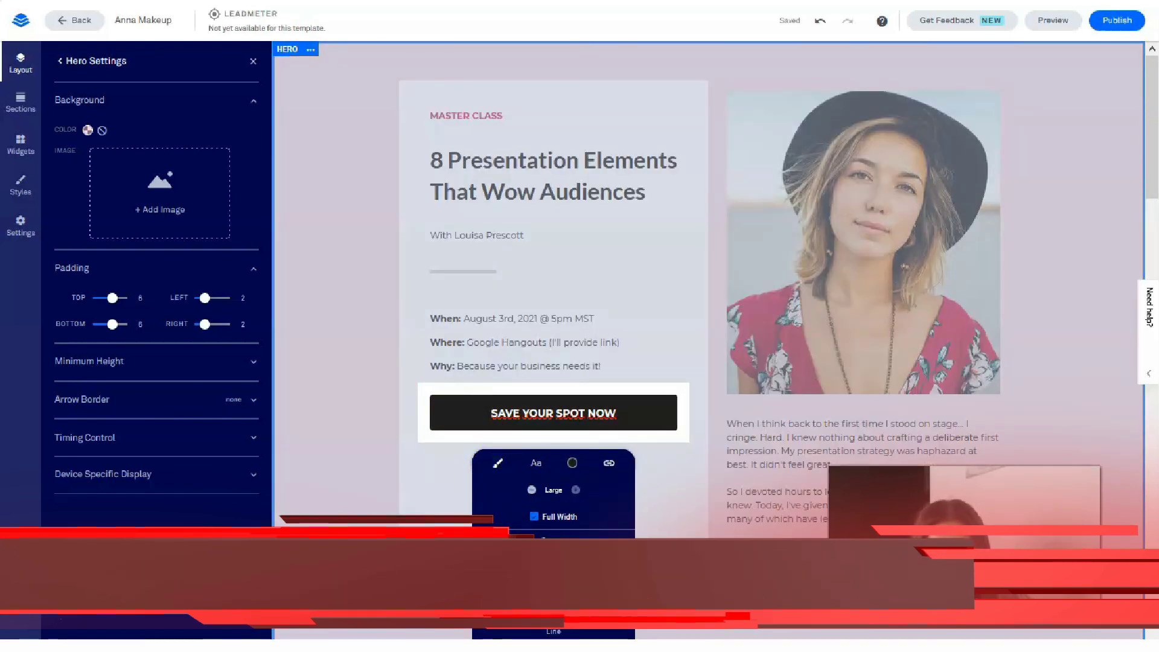
{"action": "left_click", "coordinate": [552, 553]}
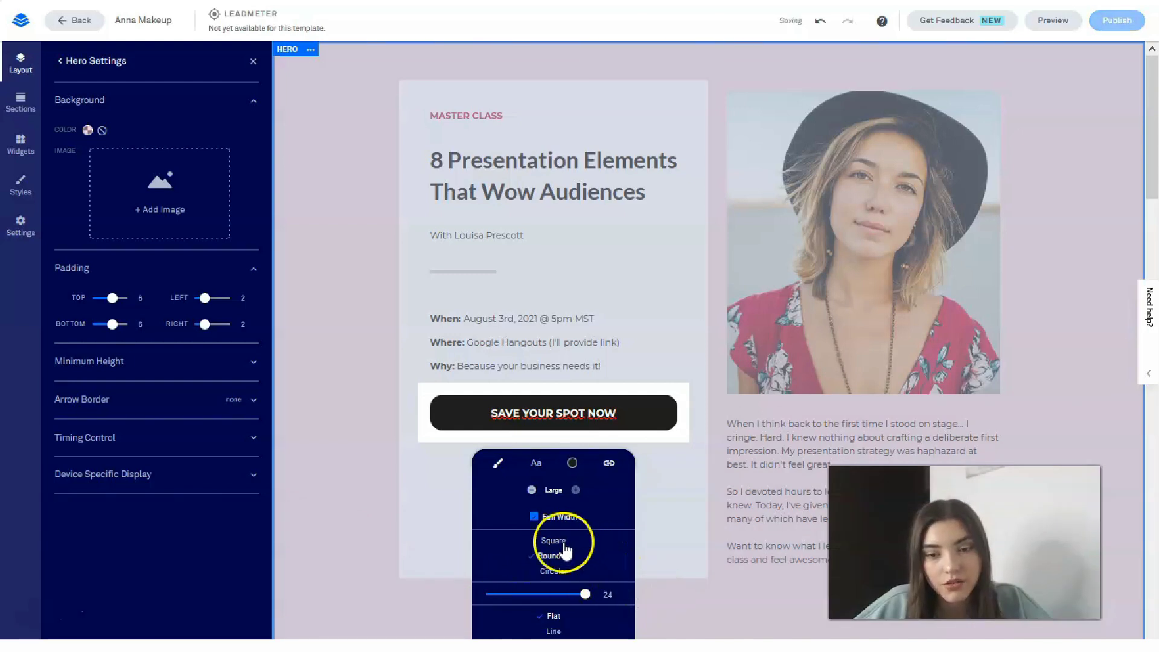
{"action": "left_click", "coordinate": [531, 490]}
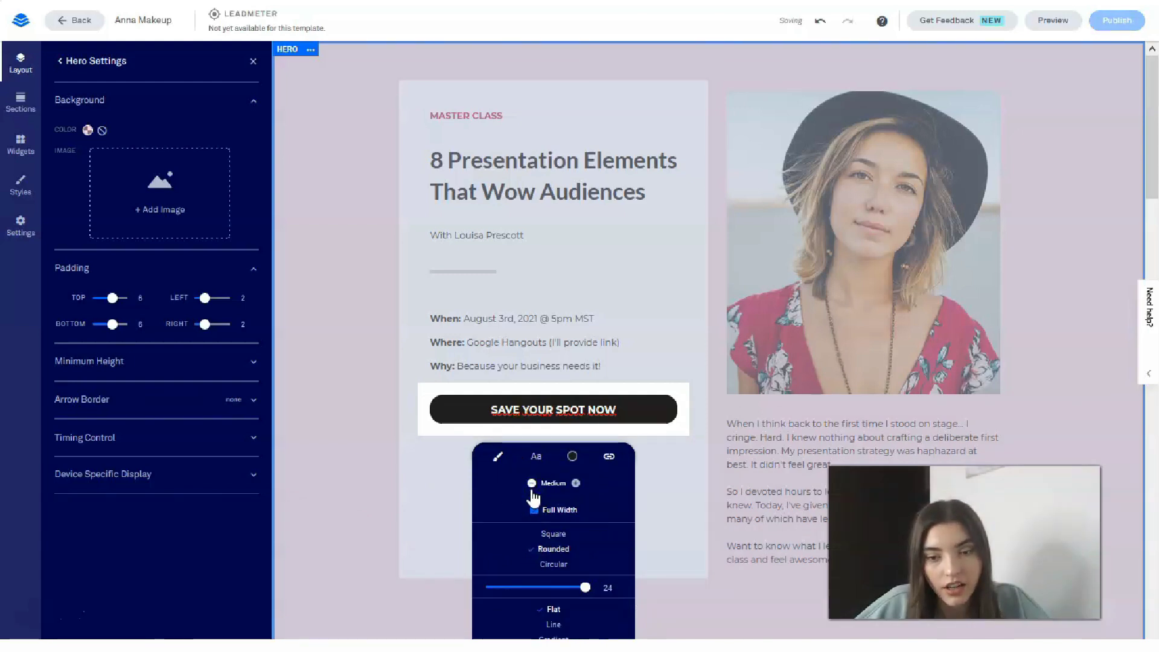
{"action": "left_click", "coordinate": [576, 484]}
{"action": "left_click", "coordinate": [573, 523]}
{"action": "scroll", "coordinate": [586, 549], "scroll_direction": "down", "scroll_amount": 2}
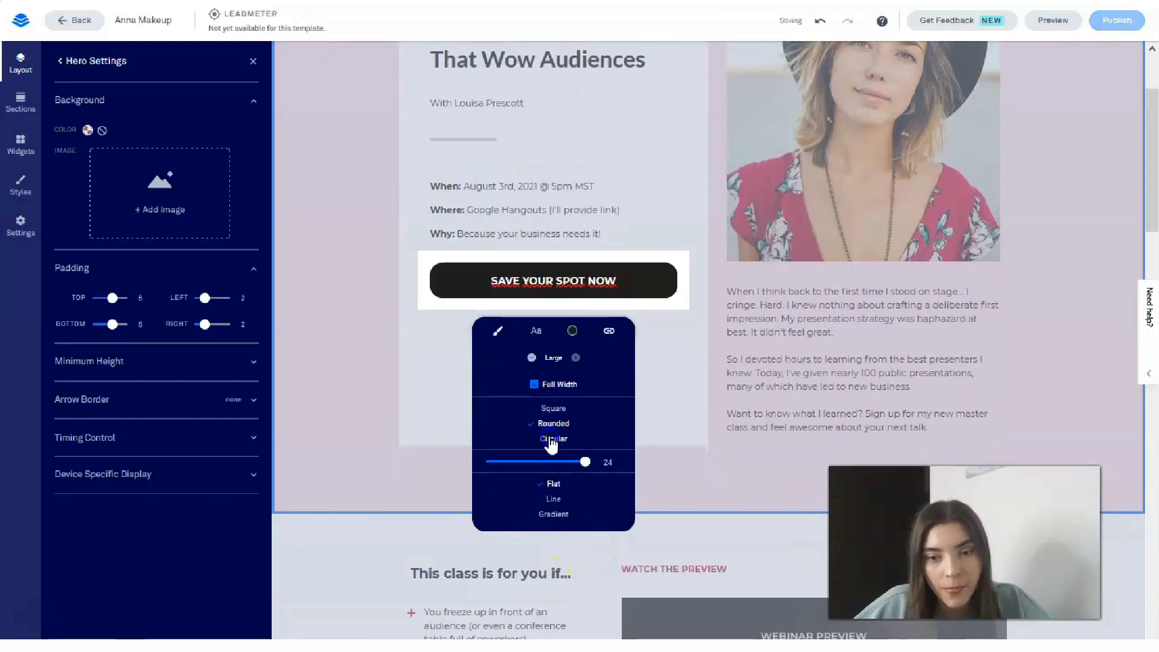
{"action": "left_click", "coordinate": [693, 427]}
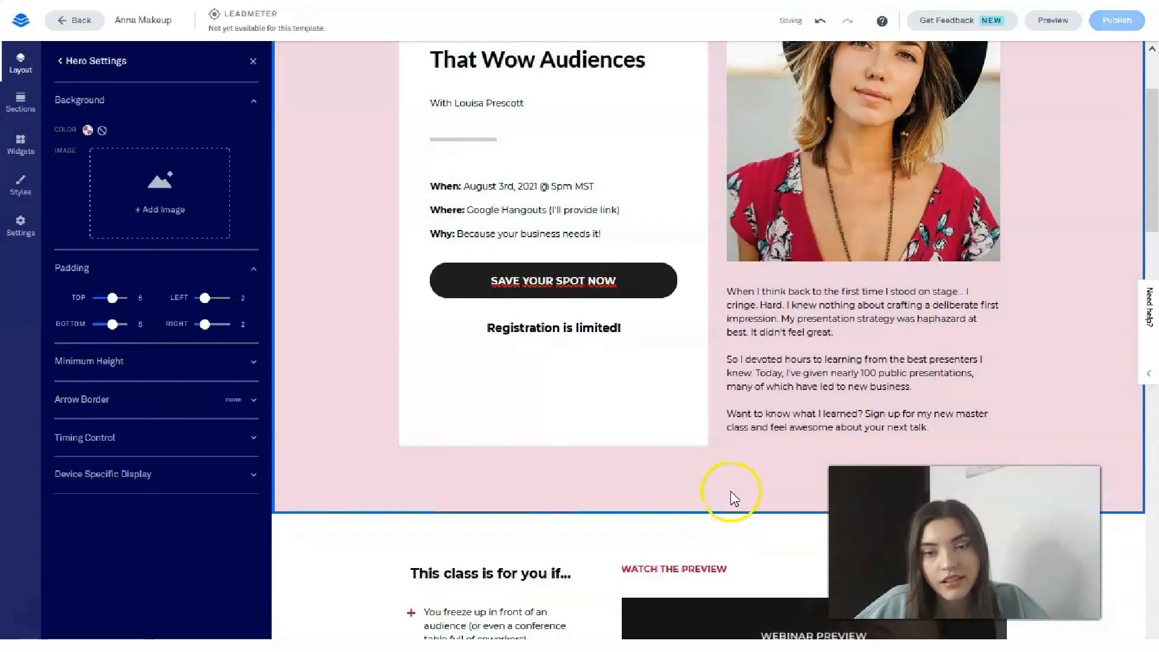
Open the hero photo's image picker and browse the Premium Images.
{"action": "scroll", "coordinate": [718, 494], "scroll_direction": "up", "scroll_amount": 2}
{"action": "scroll", "coordinate": [537, 362], "scroll_direction": "down", "scroll_amount": 4}
{"action": "scroll", "coordinate": [531, 369], "scroll_direction": "up", "scroll_amount": 4}
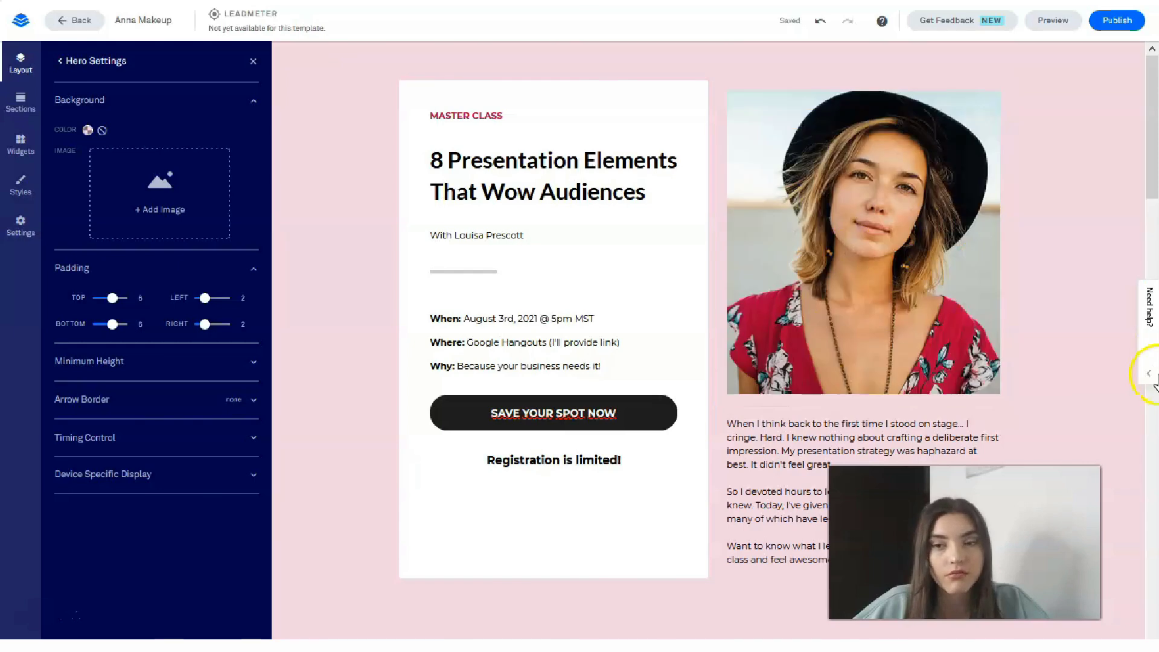
{"action": "scroll", "coordinate": [993, 302], "scroll_direction": "down", "scroll_amount": 8}
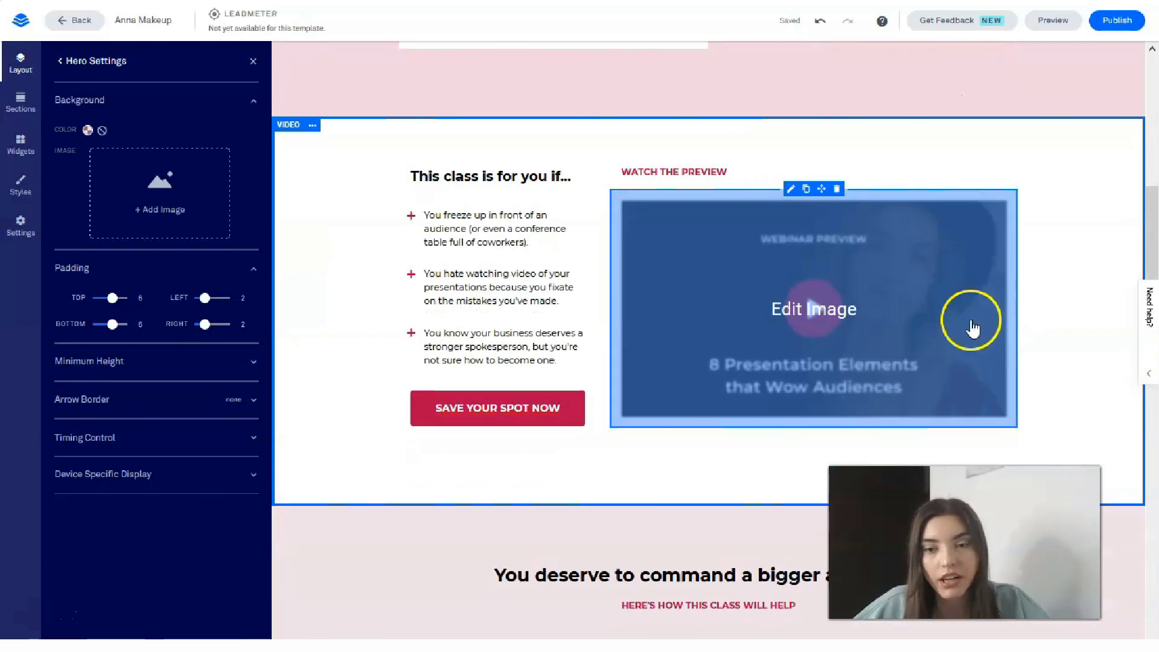
{"action": "scroll", "coordinate": [962, 324], "scroll_direction": "down", "scroll_amount": 12}
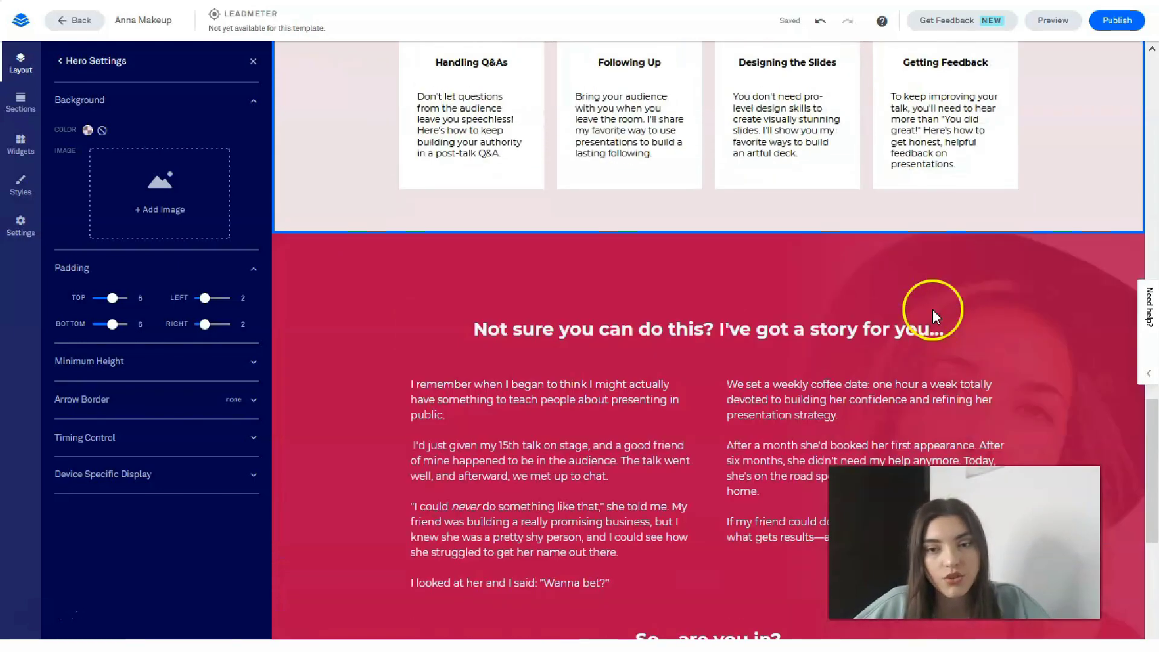
{"action": "scroll", "coordinate": [933, 310], "scroll_direction": "up", "scroll_amount": 15}
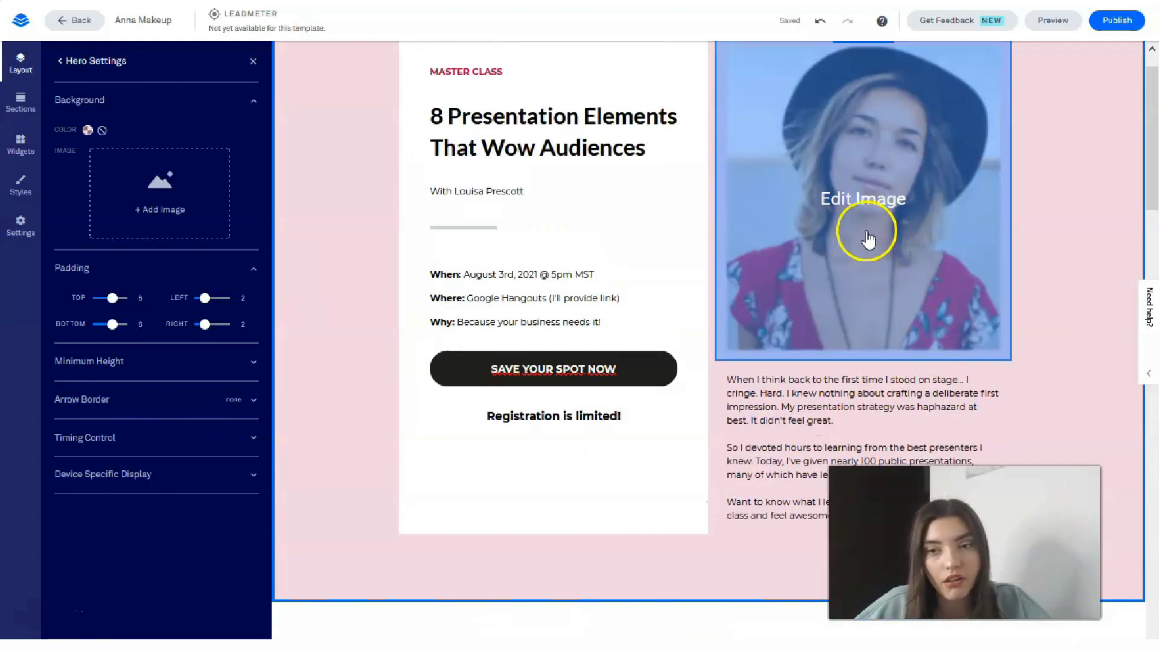
{"action": "scroll", "coordinate": [868, 240], "scroll_direction": "up", "scroll_amount": 1}
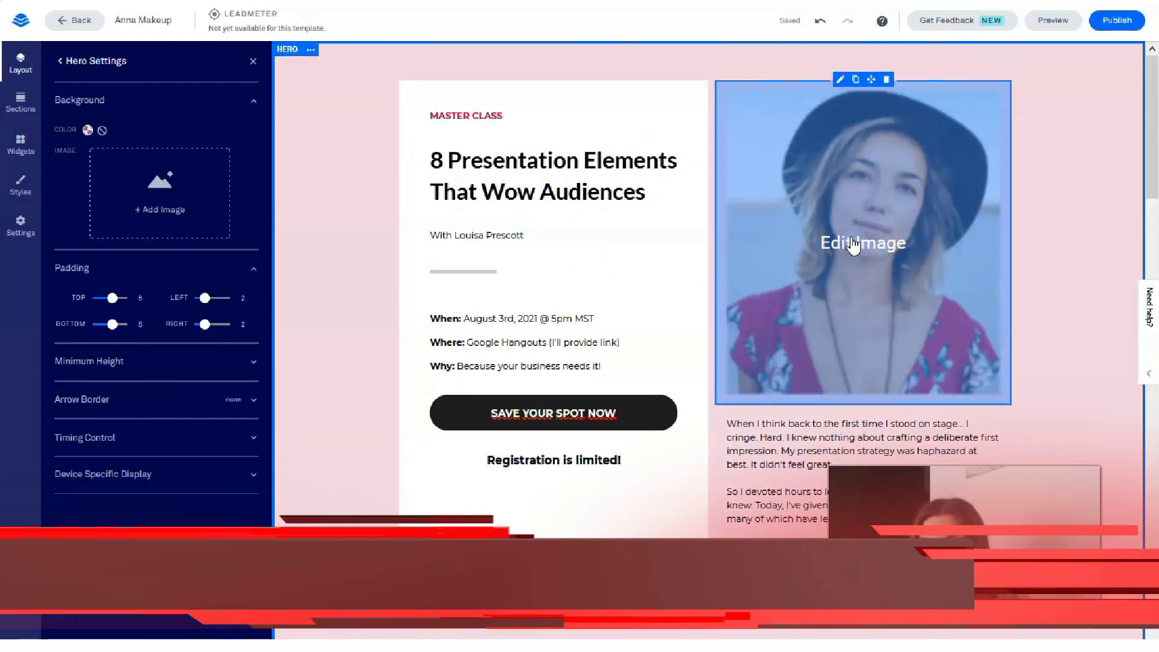
{"action": "left_click", "coordinate": [853, 245]}
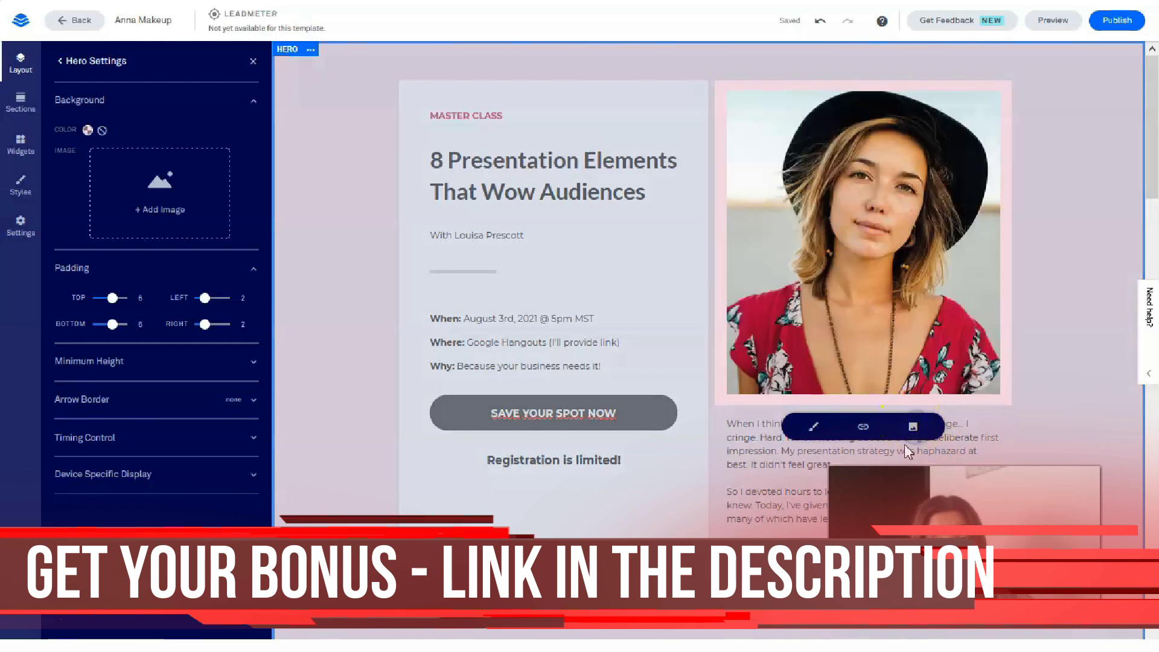
{"action": "left_click", "coordinate": [912, 429]}
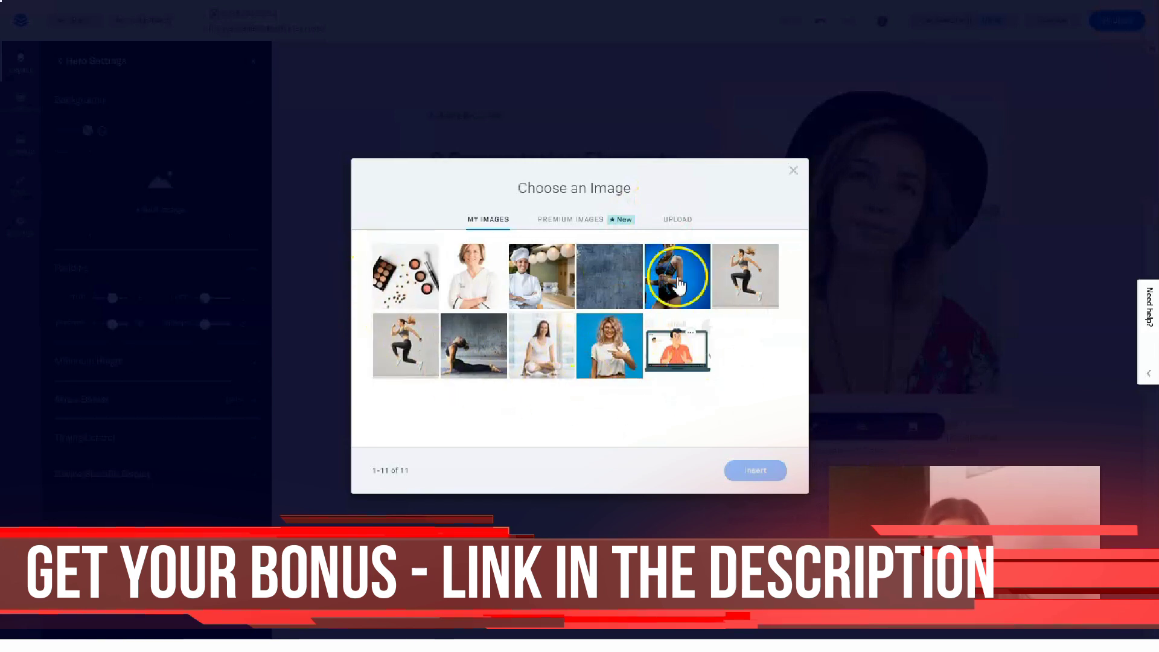
{"action": "left_click", "coordinate": [567, 225]}
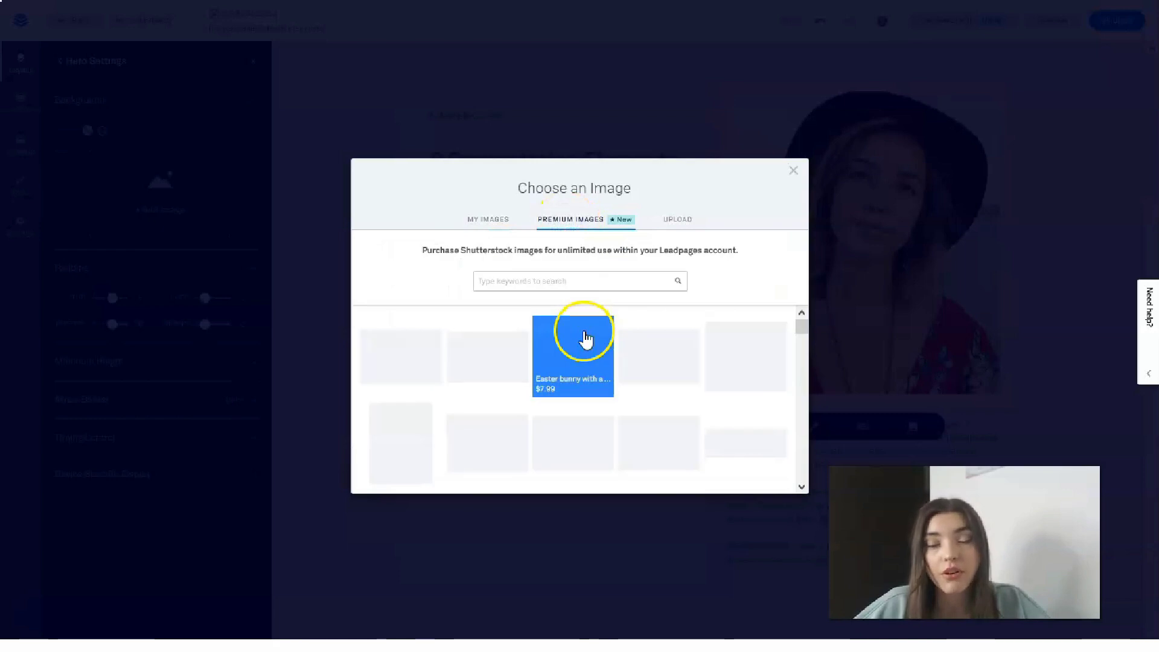
Upload the woman-in-a-hat-on-stairs photo and insert it as the hero image.
{"action": "scroll", "coordinate": [537, 379], "scroll_direction": "down", "scroll_amount": 1}
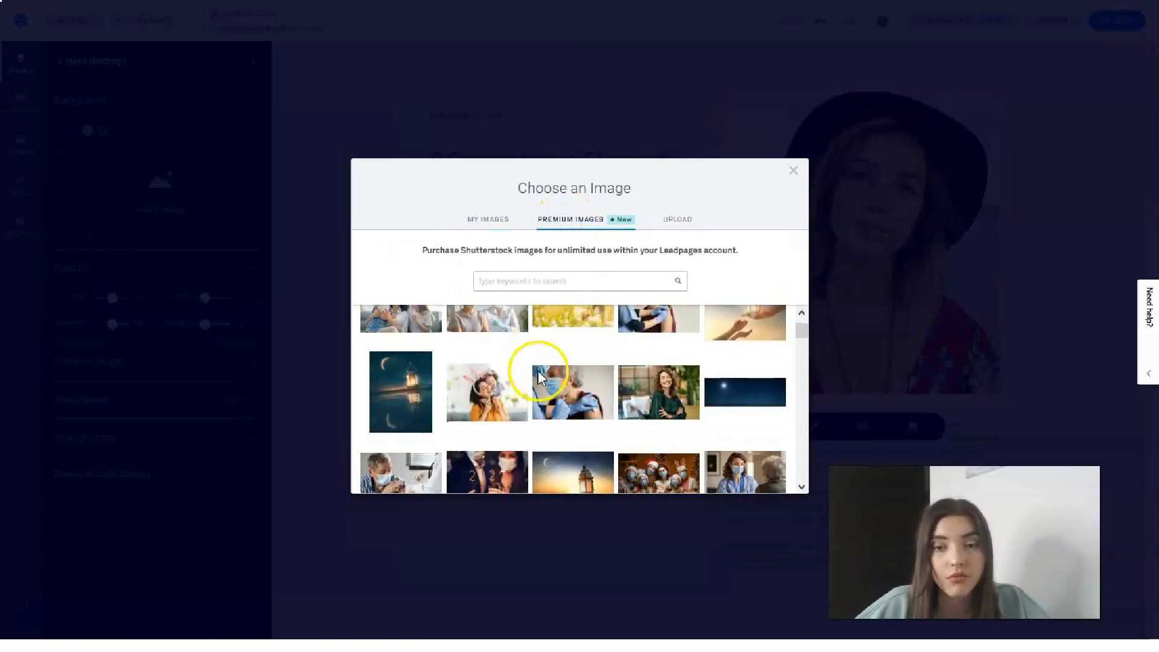
{"action": "scroll", "coordinate": [537, 379], "scroll_direction": "down", "scroll_amount": 3}
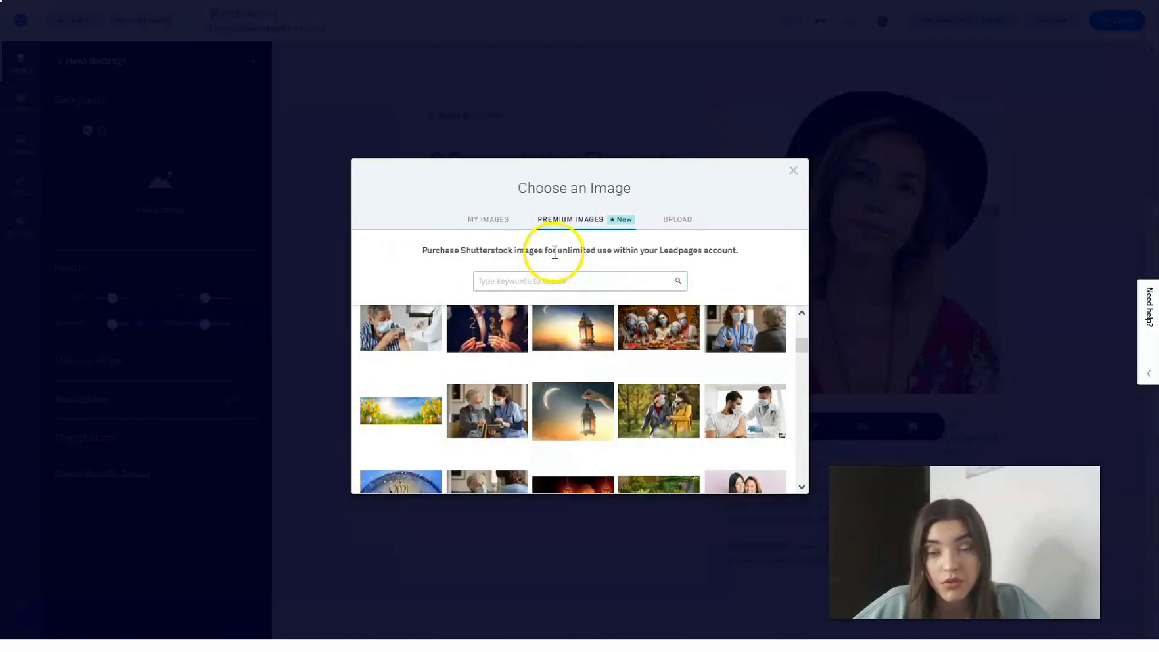
{"action": "scroll", "coordinate": [551, 352], "scroll_direction": "down", "scroll_amount": 8}
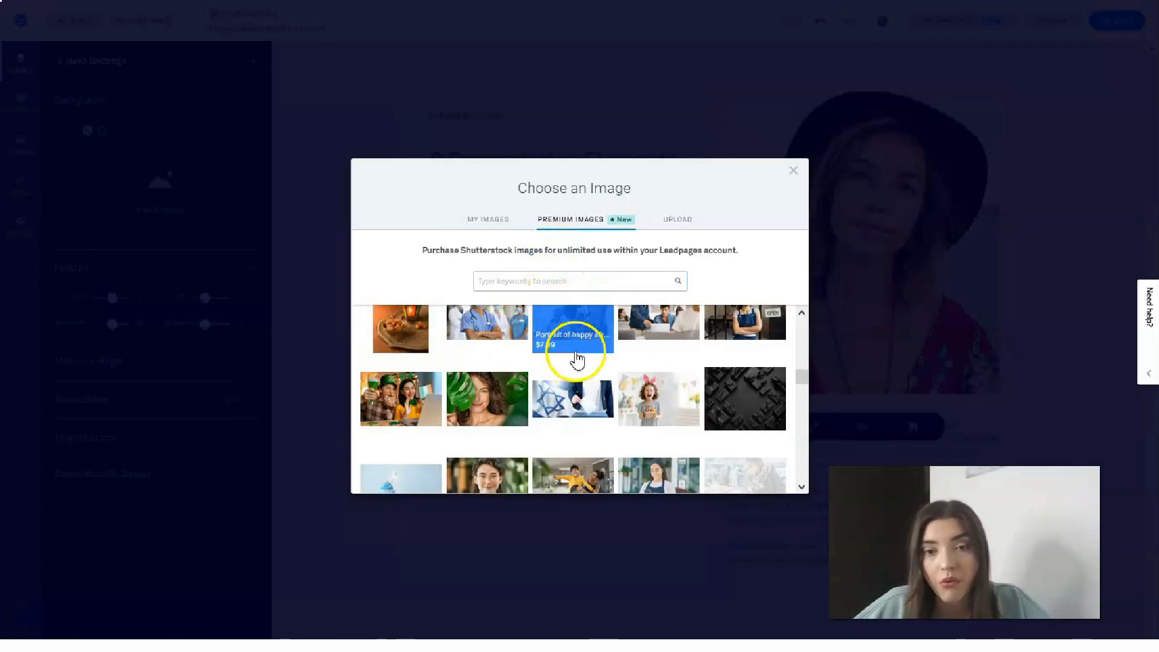
{"action": "scroll", "coordinate": [579, 360], "scroll_direction": "up", "scroll_amount": 1}
{"action": "left_click", "coordinate": [678, 221]}
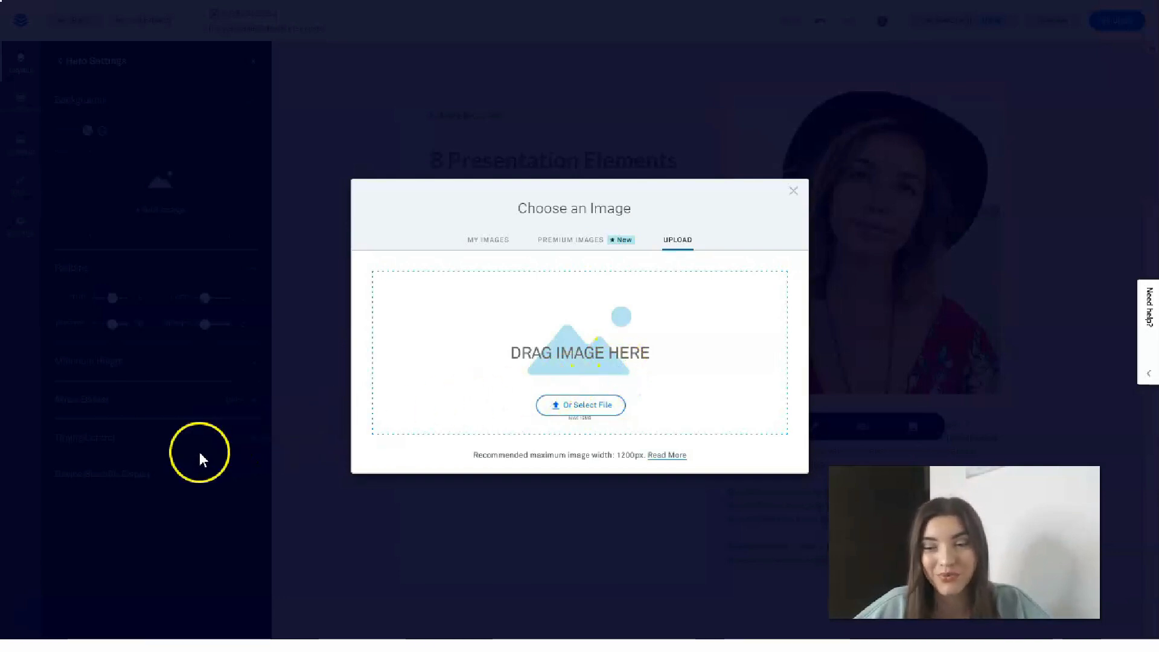
{"action": "left_click", "coordinate": [42, 622]}
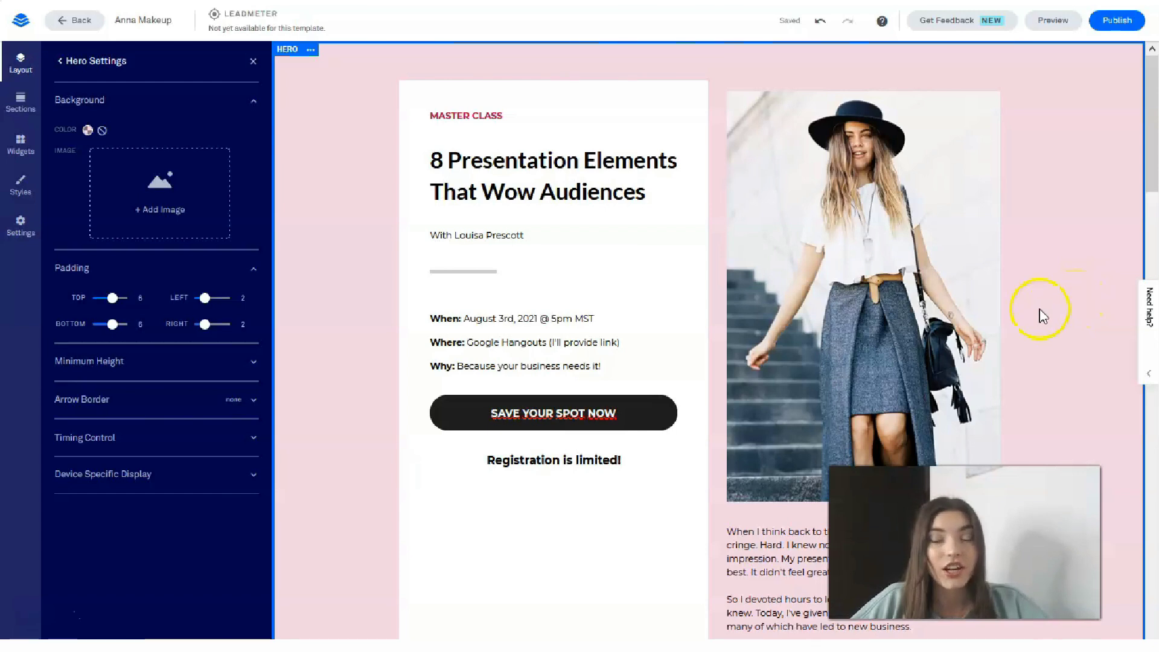
{"action": "scroll", "coordinate": [1129, 235], "scroll_direction": "down", "scroll_amount": 1}
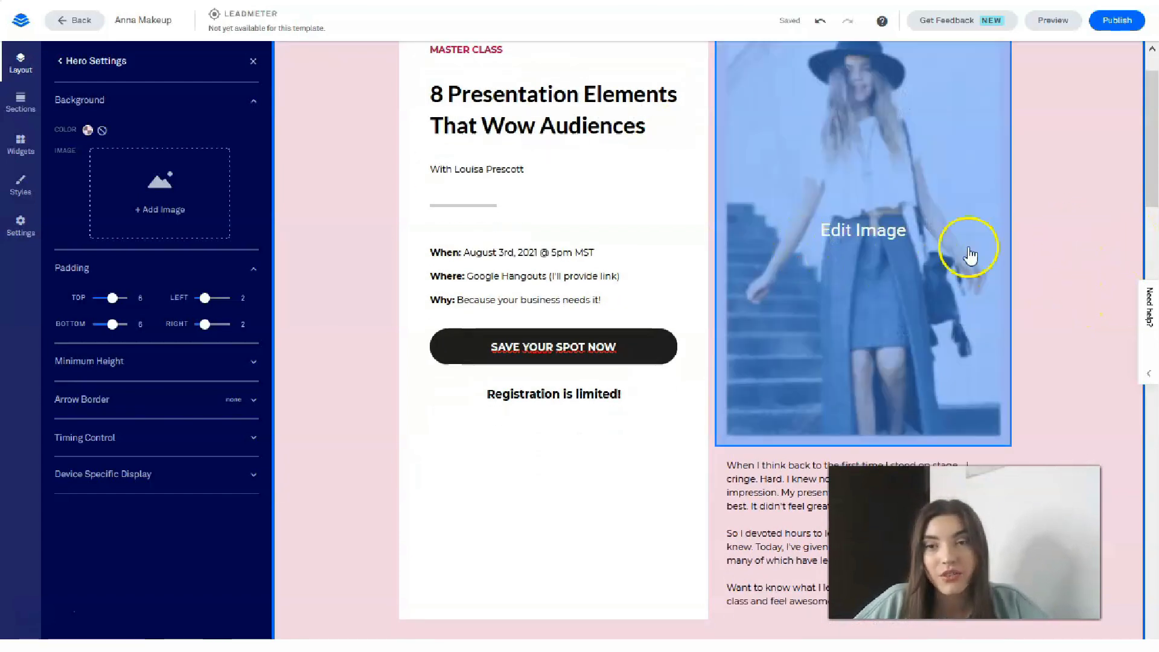
{"action": "scroll", "coordinate": [990, 259], "scroll_direction": "up", "scroll_amount": 1}
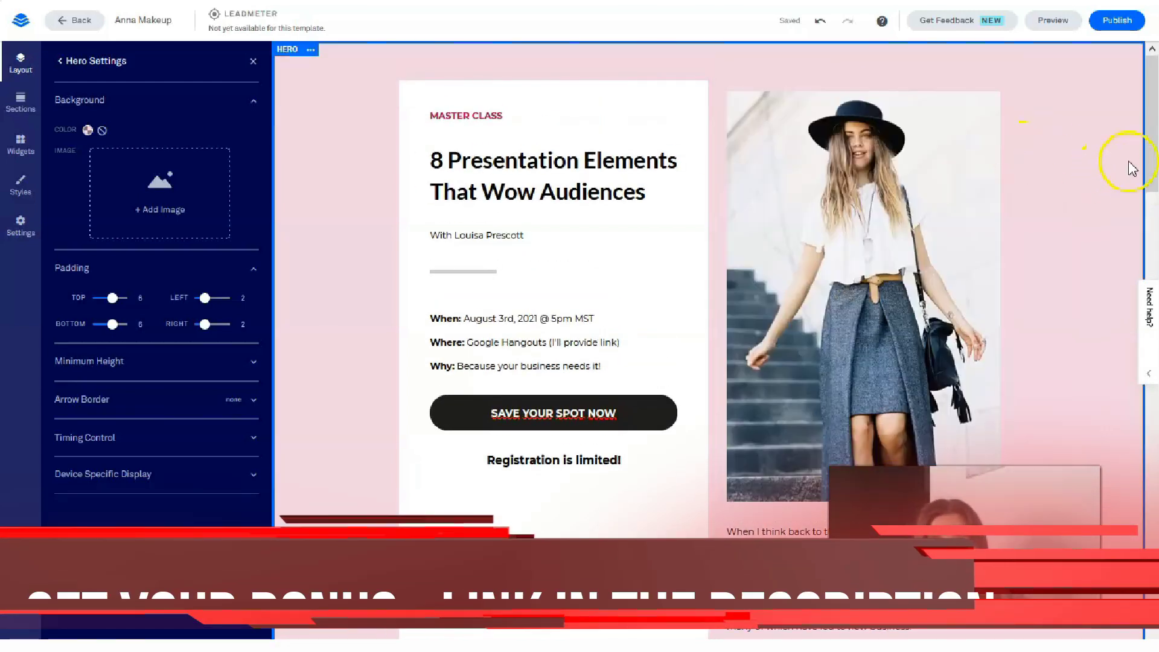
{"action": "scroll", "coordinate": [1135, 158], "scroll_direction": "down", "scroll_amount": 3}
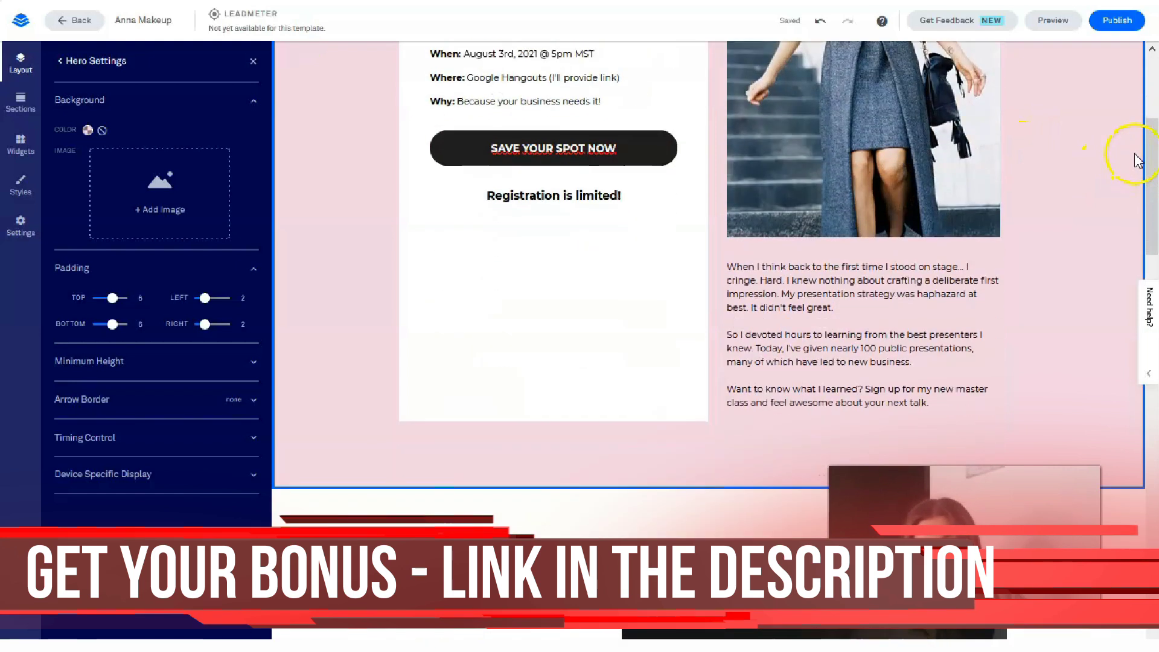
{"action": "scroll", "coordinate": [1120, 178], "scroll_direction": "up", "scroll_amount": 2}
{"action": "scroll", "coordinate": [1121, 176], "scroll_direction": "down", "scroll_amount": 6}
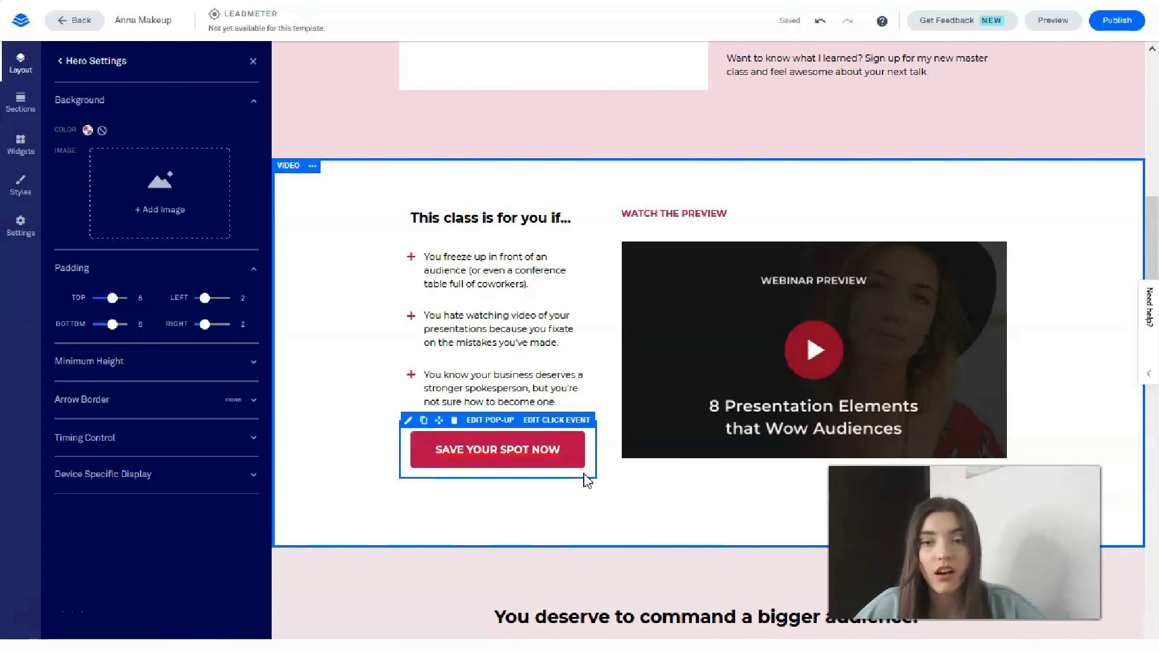
{"action": "left_click", "coordinate": [630, 466]}
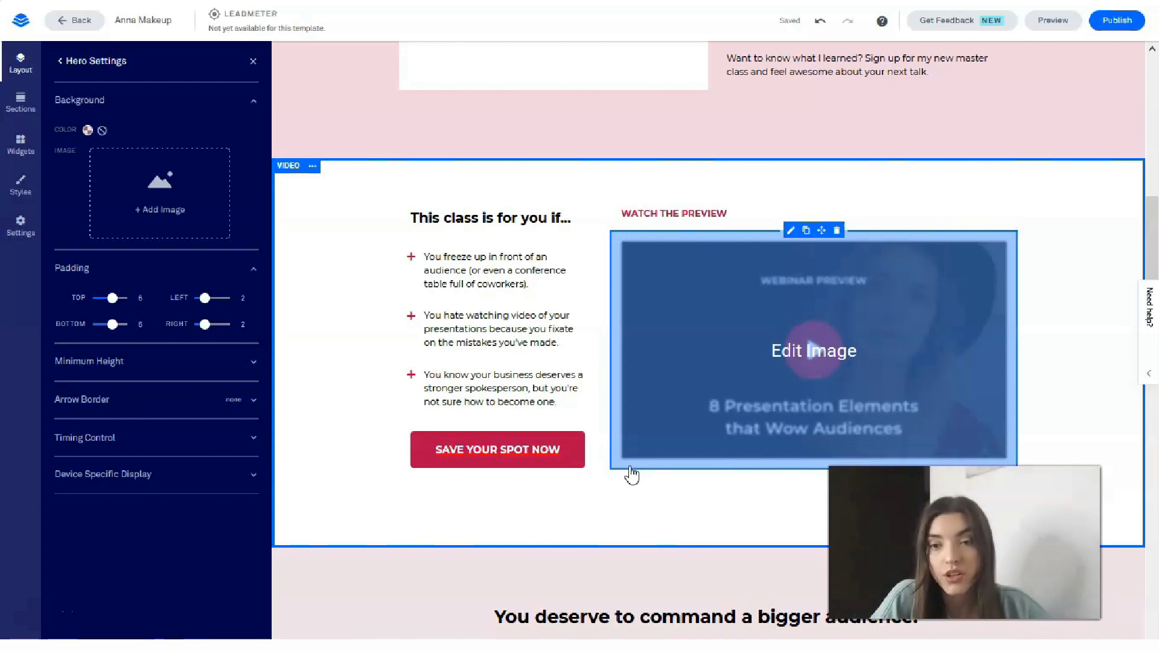
{"action": "left_click", "coordinate": [597, 477]}
{"action": "left_click", "coordinate": [230, 628]}
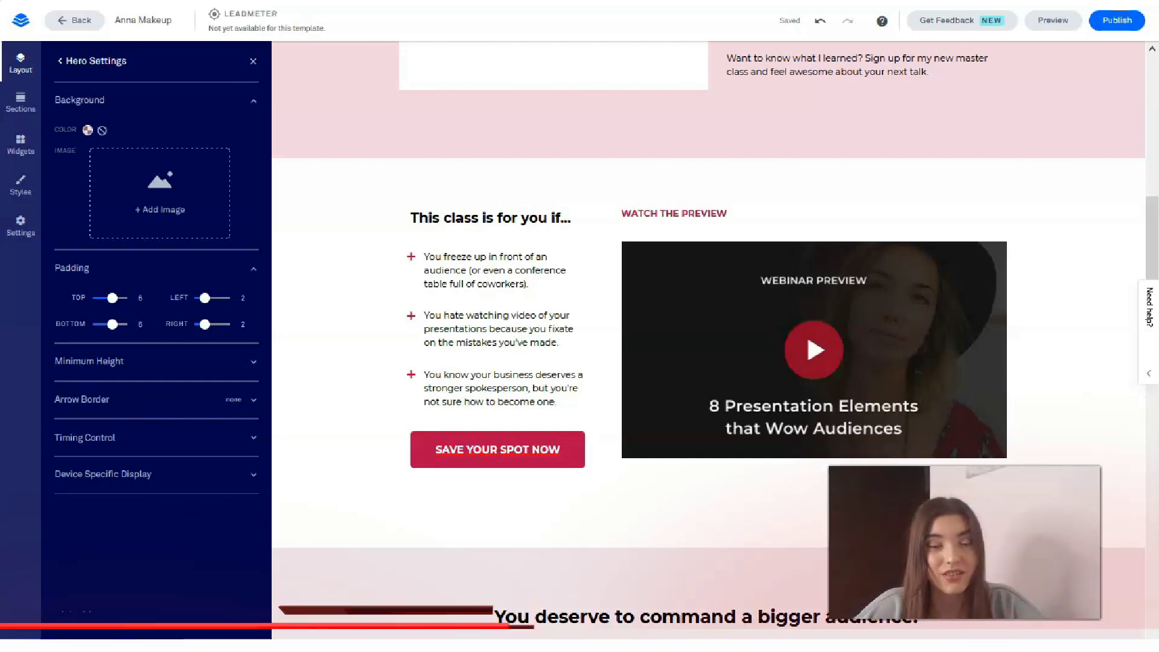
{"action": "scroll", "coordinate": [405, 432], "scroll_direction": "down", "scroll_amount": 3}
{"action": "scroll", "coordinate": [408, 435], "scroll_direction": "down", "scroll_amount": 6}
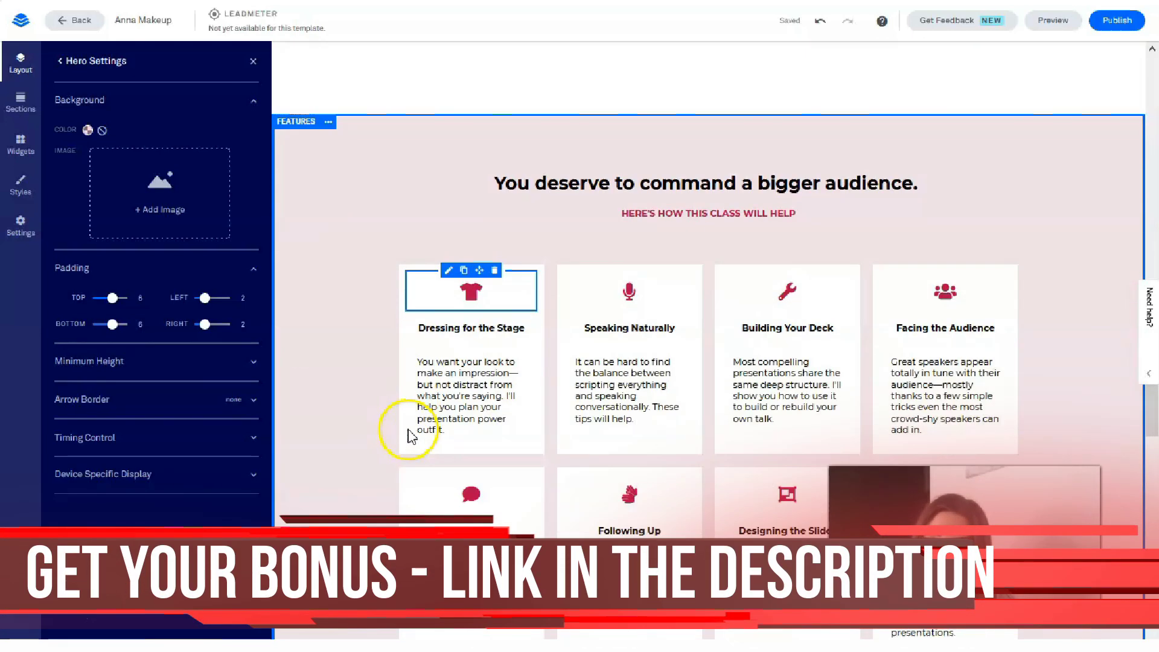
{"action": "scroll", "coordinate": [410, 438], "scroll_direction": "up", "scroll_amount": 3}
{"action": "scroll", "coordinate": [415, 446], "scroll_direction": "down", "scroll_amount": 2}
{"action": "scroll", "coordinate": [572, 434], "scroll_direction": "up", "scroll_amount": 12}
{"action": "scroll", "coordinate": [781, 315], "scroll_direction": "down", "scroll_amount": 8}
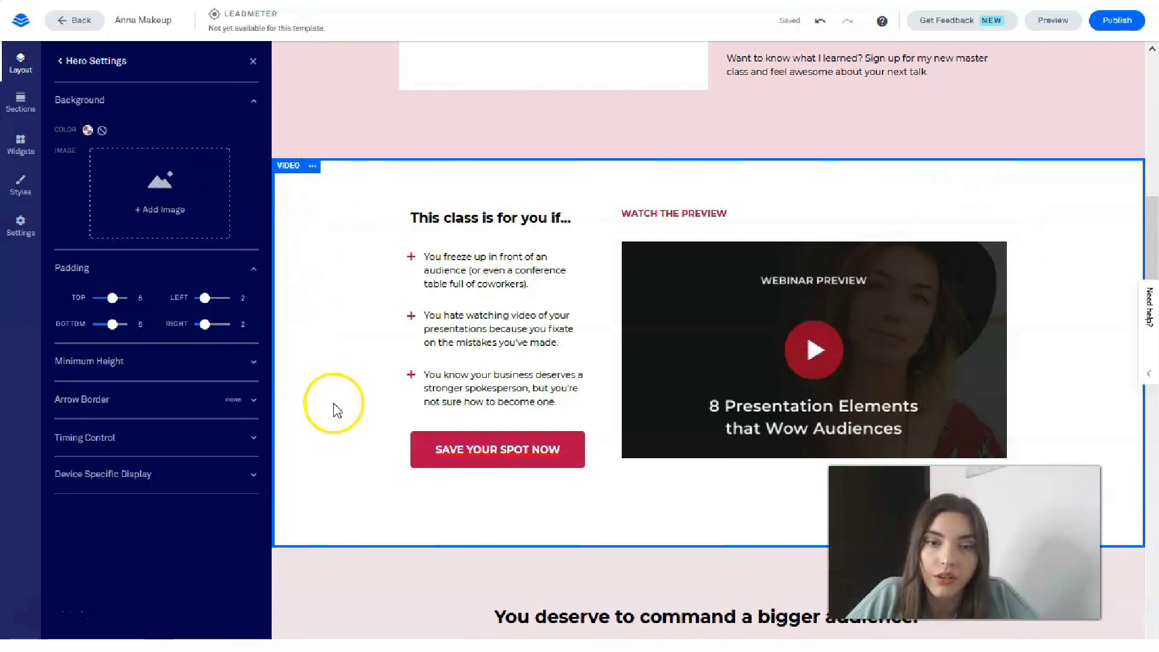
{"action": "scroll", "coordinate": [543, 331], "scroll_direction": "down", "scroll_amount": 5}
{"action": "scroll", "coordinate": [937, 336], "scroll_direction": "down", "scroll_amount": 11}
{"action": "scroll", "coordinate": [951, 335], "scroll_direction": "up", "scroll_amount": 3}
{"action": "scroll", "coordinate": [1013, 342], "scroll_direction": "down", "scroll_amount": 2}
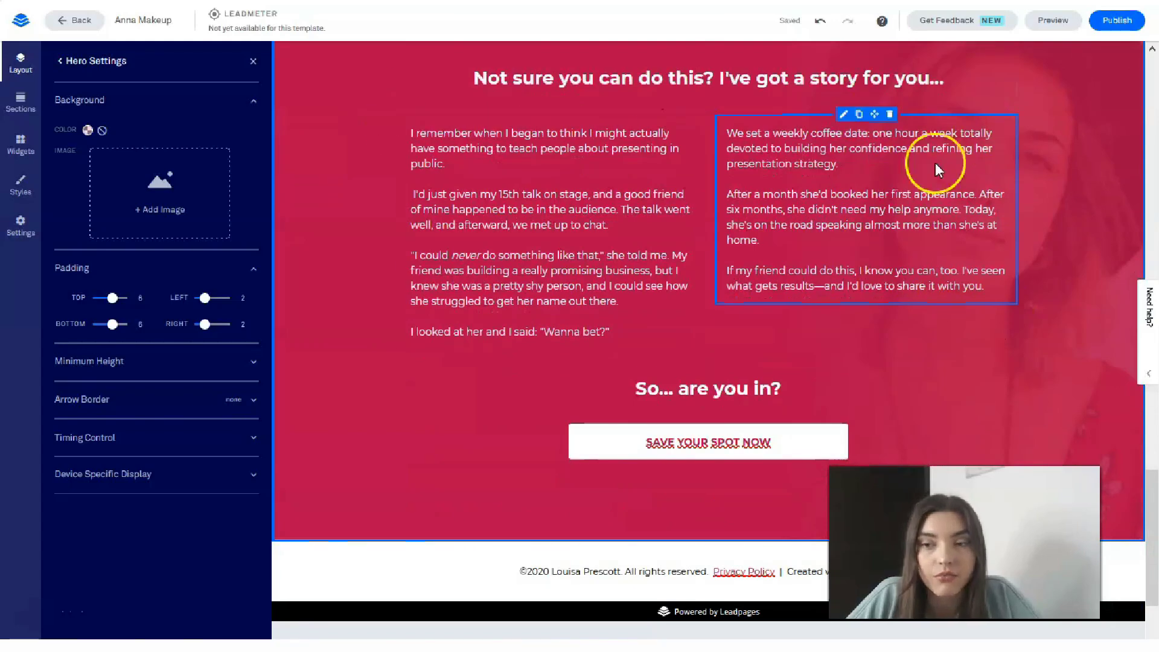
{"action": "scroll", "coordinate": [492, 445], "scroll_direction": "down", "scroll_amount": 2}
{"action": "scroll", "coordinate": [468, 405], "scroll_direction": "up", "scroll_amount": 4}
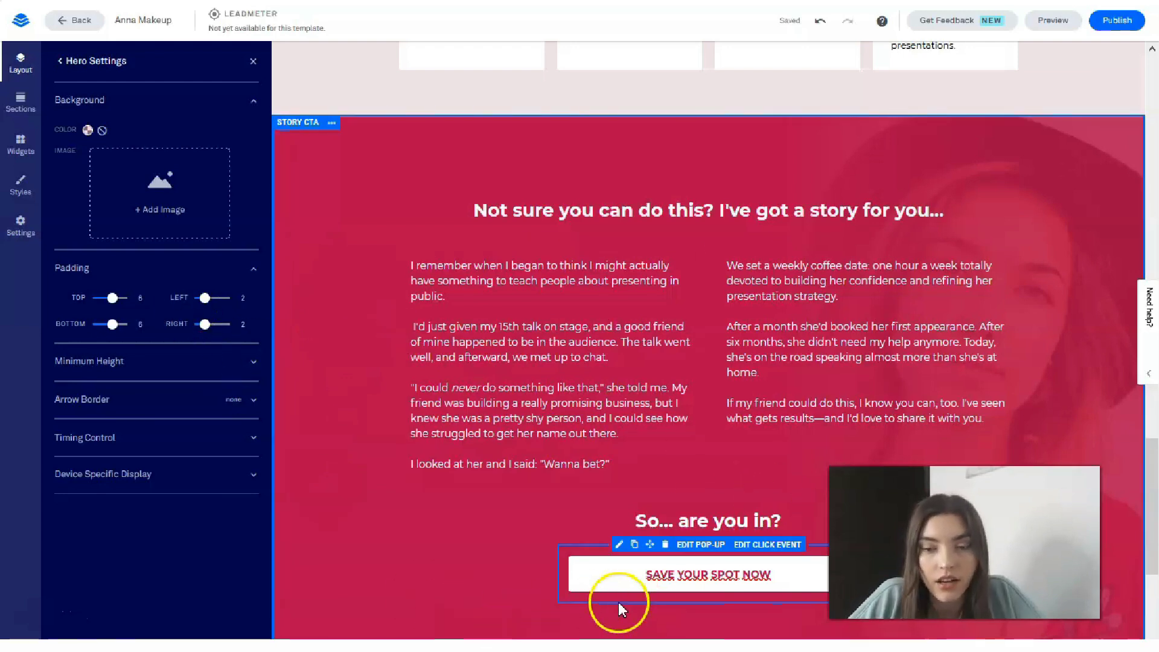
Set the Story CTA background to the makeup palettes and coffee beans flat-lay photo.
{"action": "left_click", "coordinate": [62, 62]}
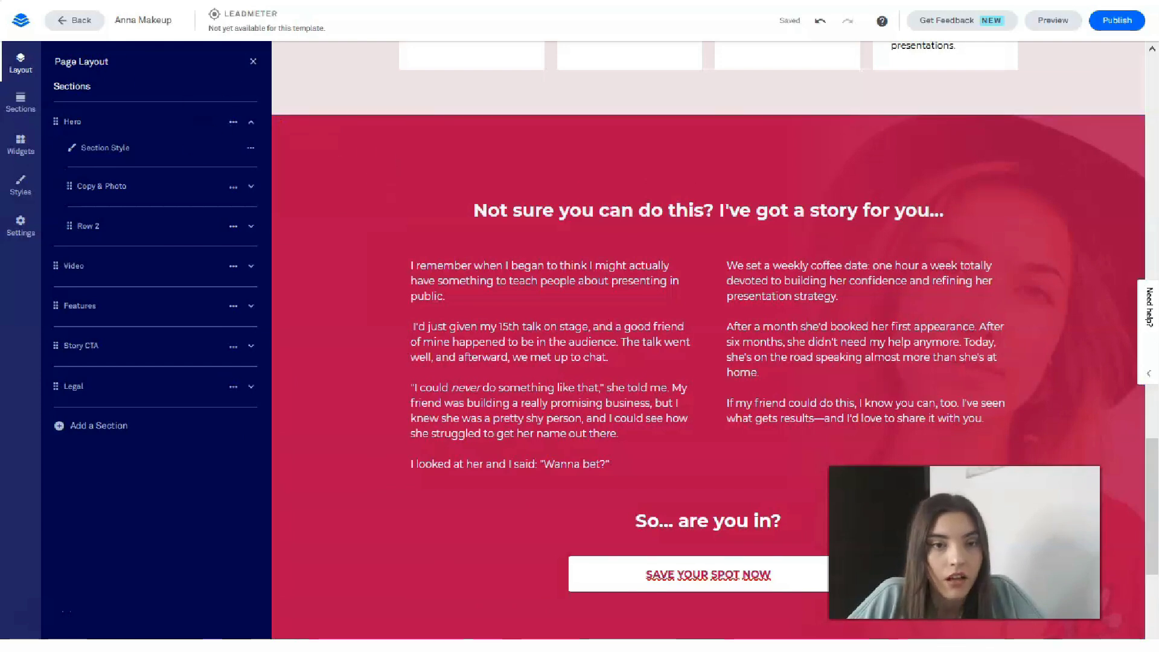
{"action": "left_click", "coordinate": [119, 341]}
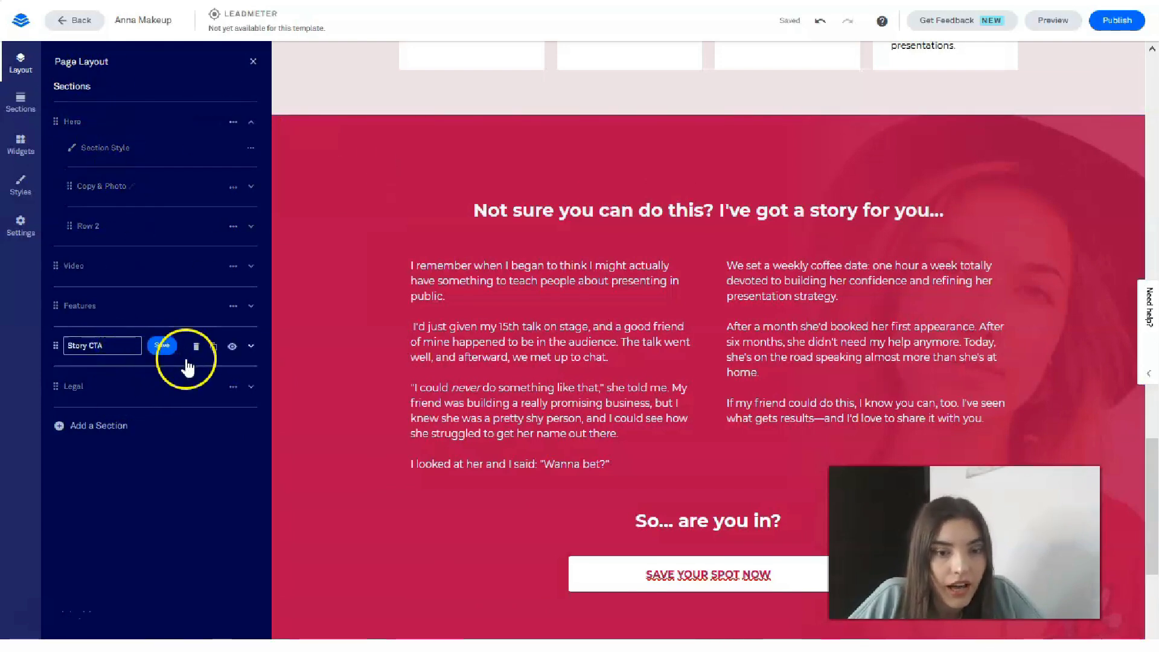
{"action": "left_click", "coordinate": [163, 356]}
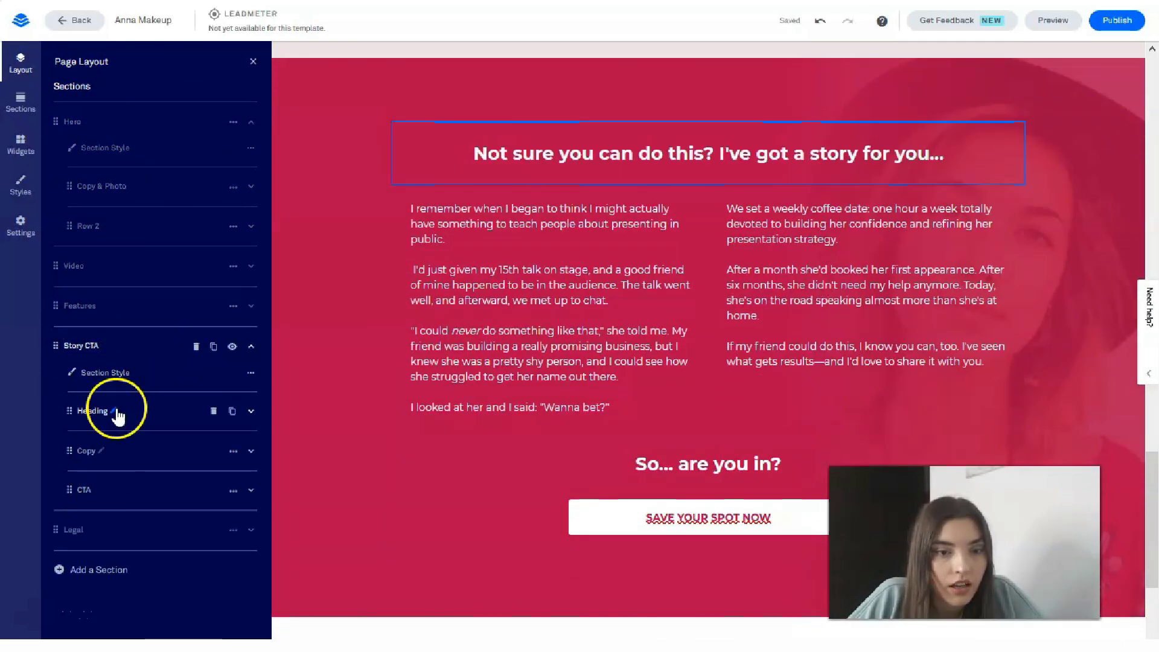
{"action": "left_click", "coordinate": [121, 370]}
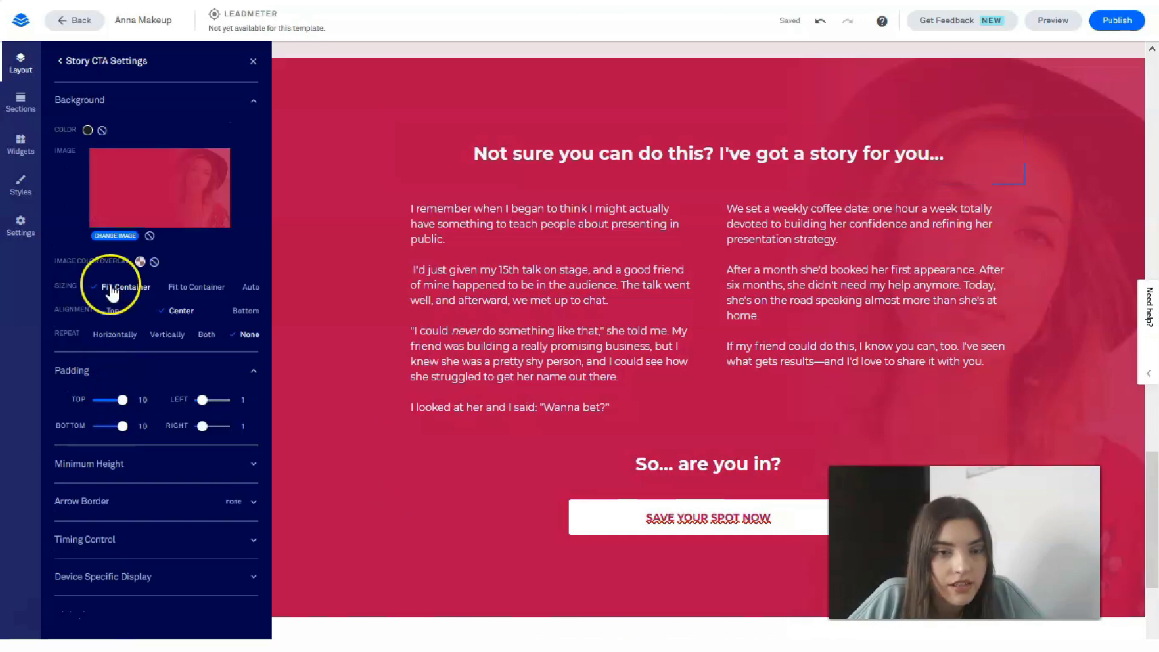
{"action": "left_click", "coordinate": [115, 235]}
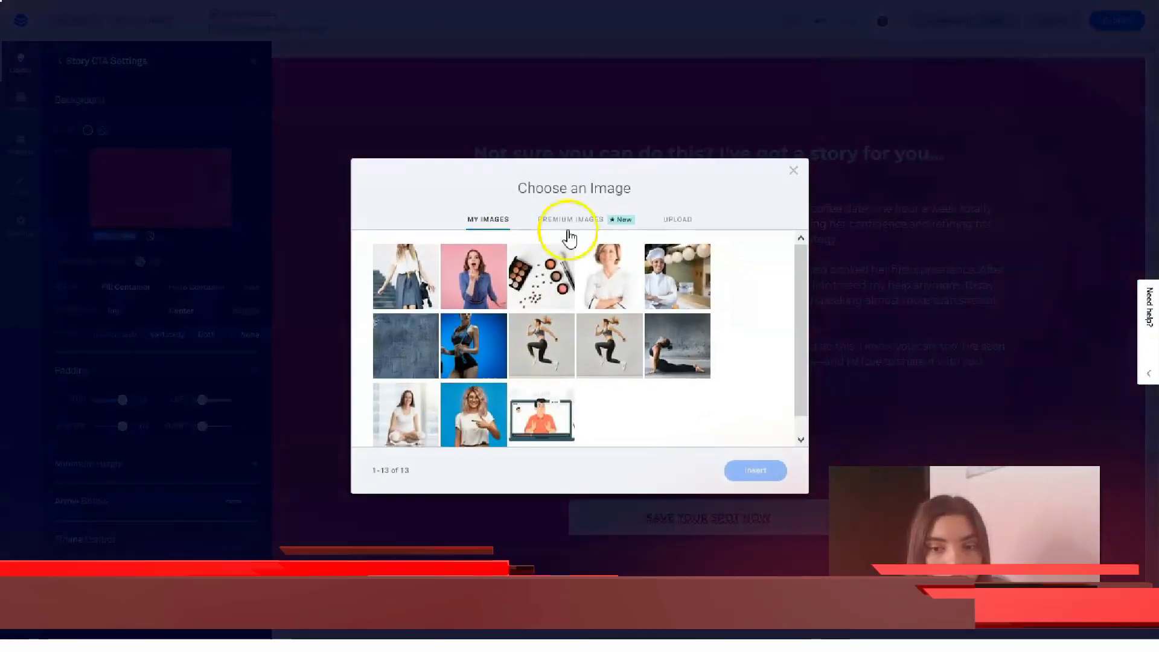
{"action": "left_click", "coordinate": [544, 271]}
{"action": "left_click", "coordinate": [755, 470]}
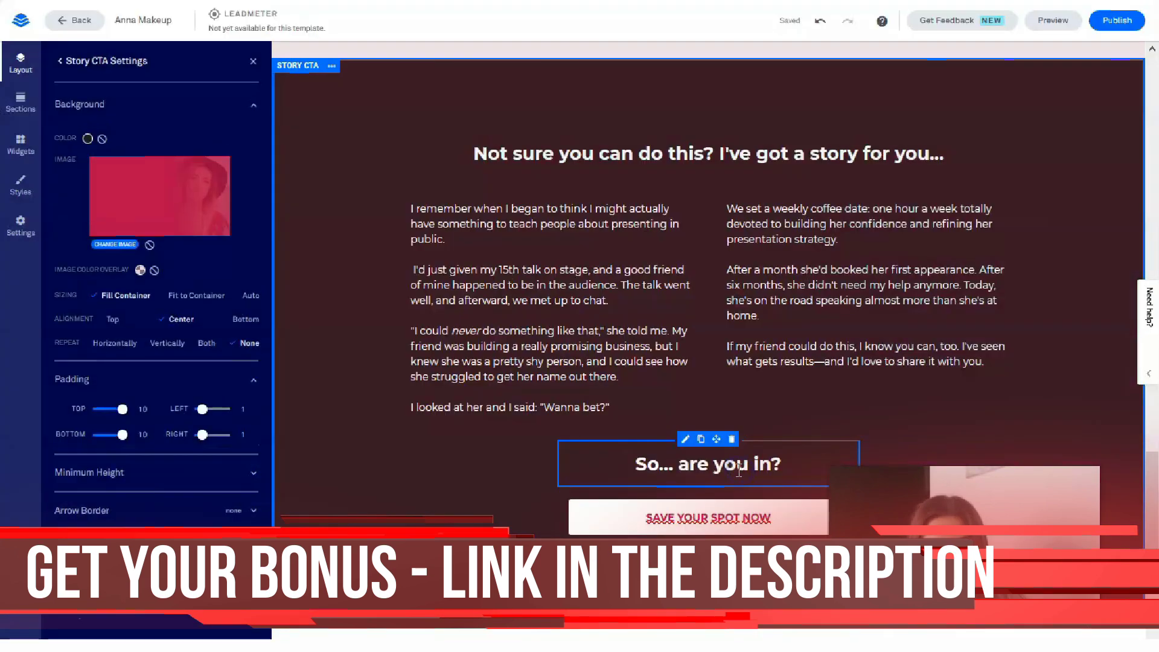
{"action": "scroll", "coordinate": [1083, 290], "scroll_direction": "up", "scroll_amount": 15}
{"action": "scroll", "coordinate": [898, 311], "scroll_direction": "down", "scroll_amount": 15}
{"action": "scroll", "coordinate": [901, 300], "scroll_direction": "down", "scroll_amount": 1}
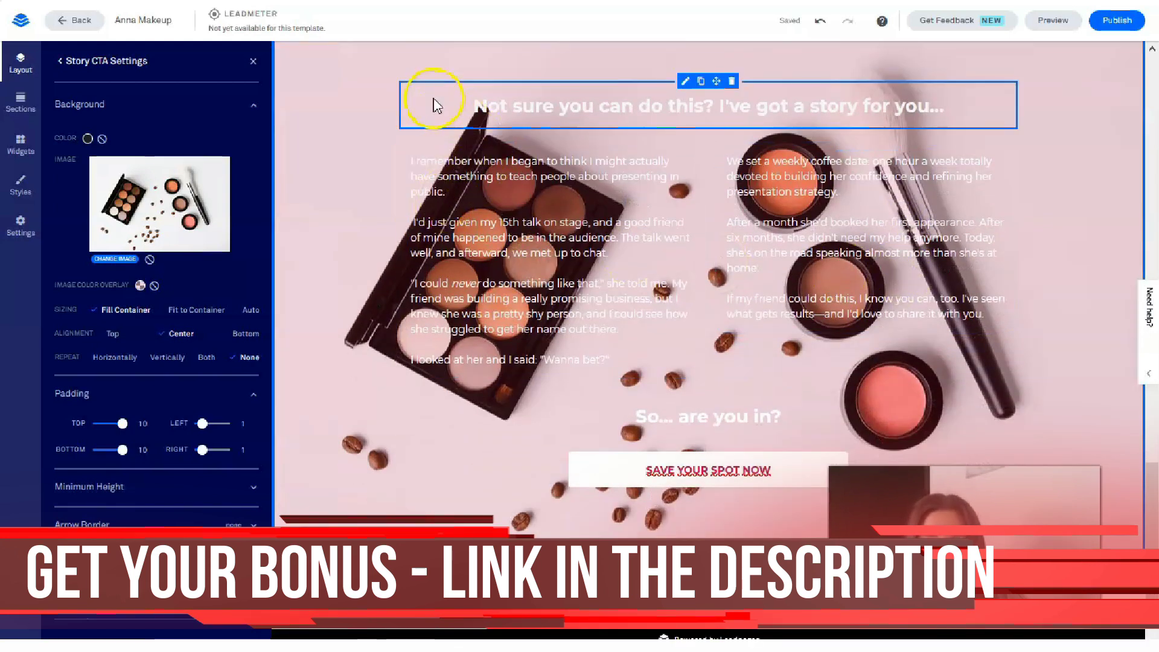
Make the left story paragraph bold and crimson.
{"action": "left_click", "coordinate": [413, 160]}
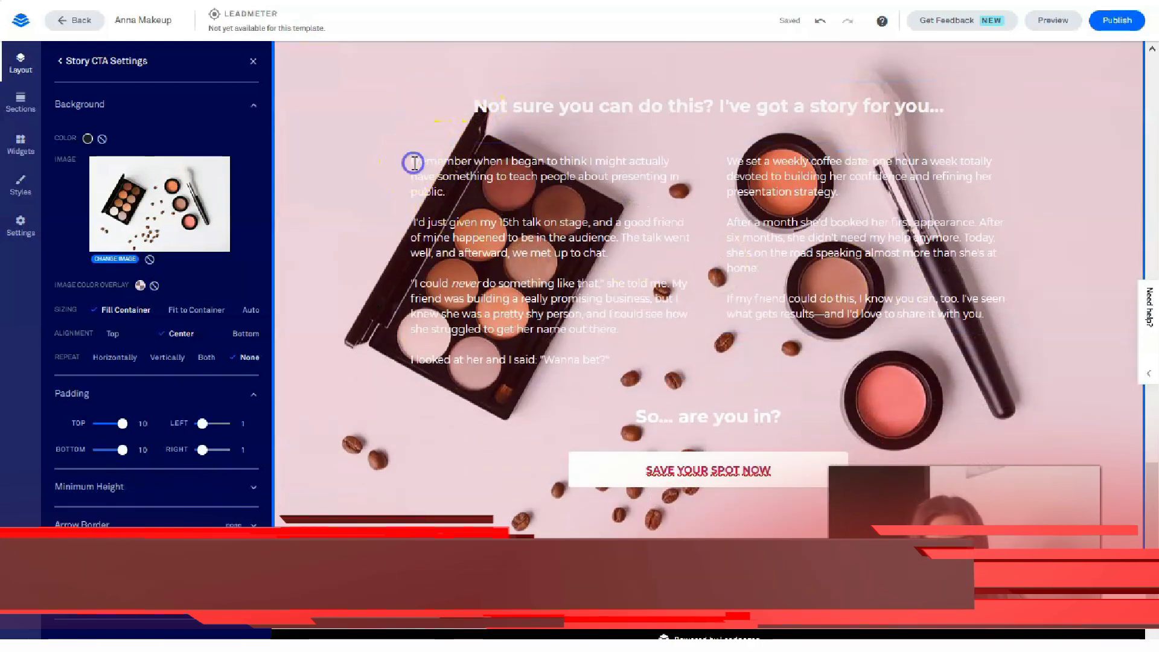
{"action": "left_click_drag", "start_coordinate": [412, 161], "coordinate": [703, 399]}
{"action": "left_click", "coordinate": [494, 555]}
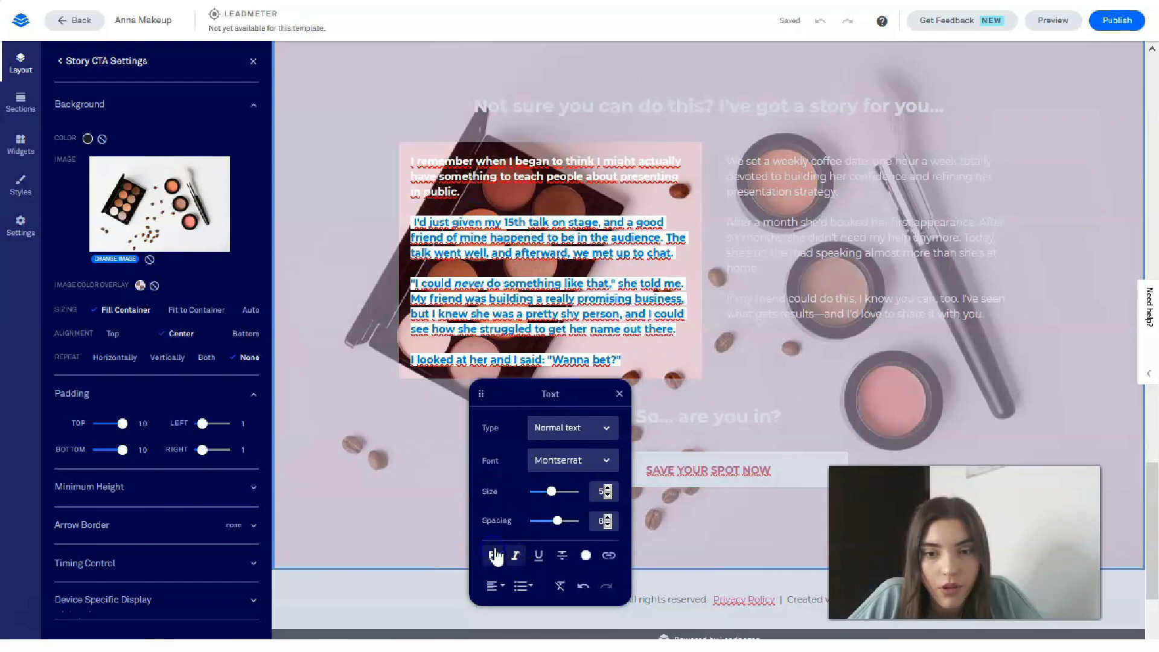
{"action": "left_click", "coordinate": [716, 414]}
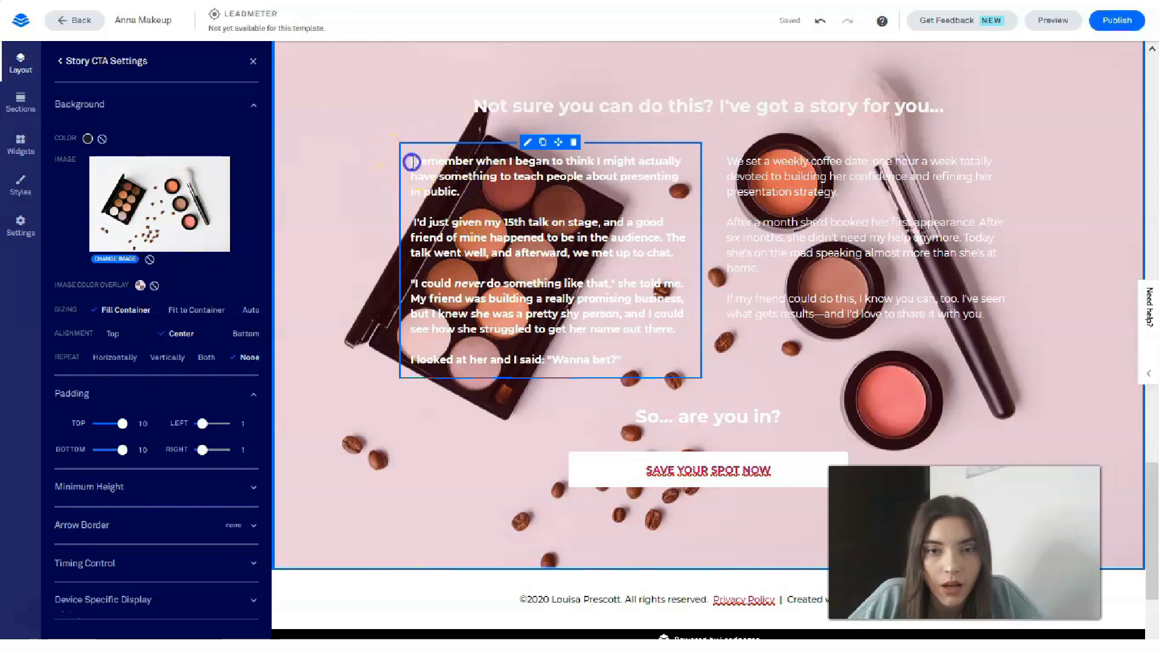
{"action": "left_click_drag", "start_coordinate": [411, 162], "coordinate": [659, 375]}
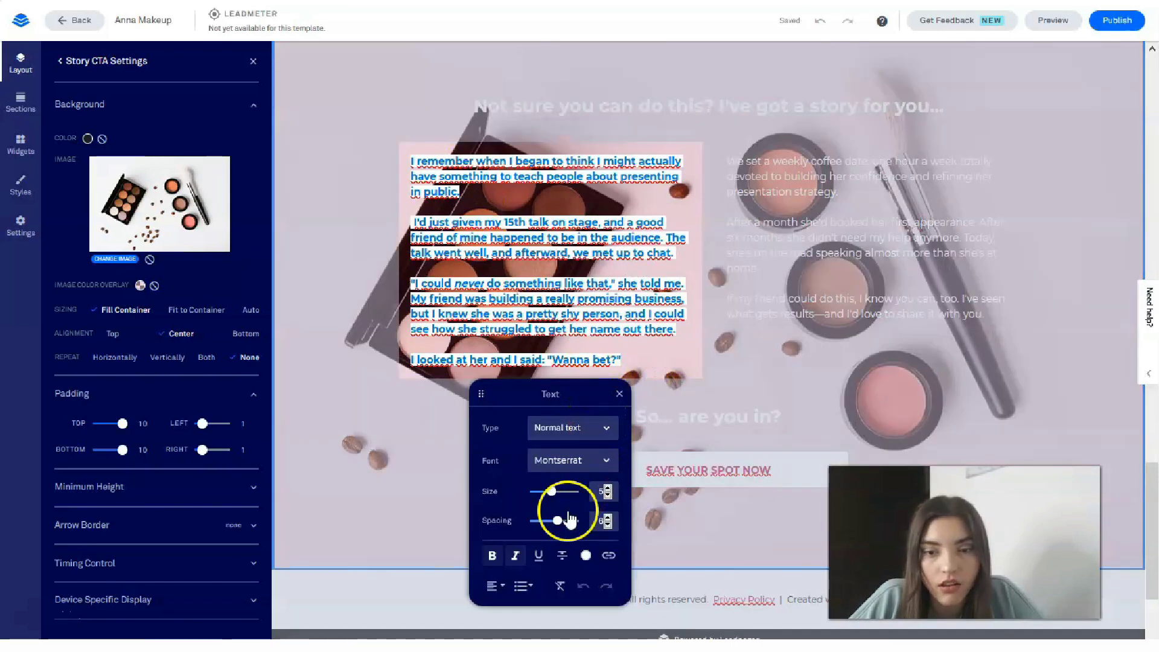
{"action": "left_click", "coordinate": [586, 555]}
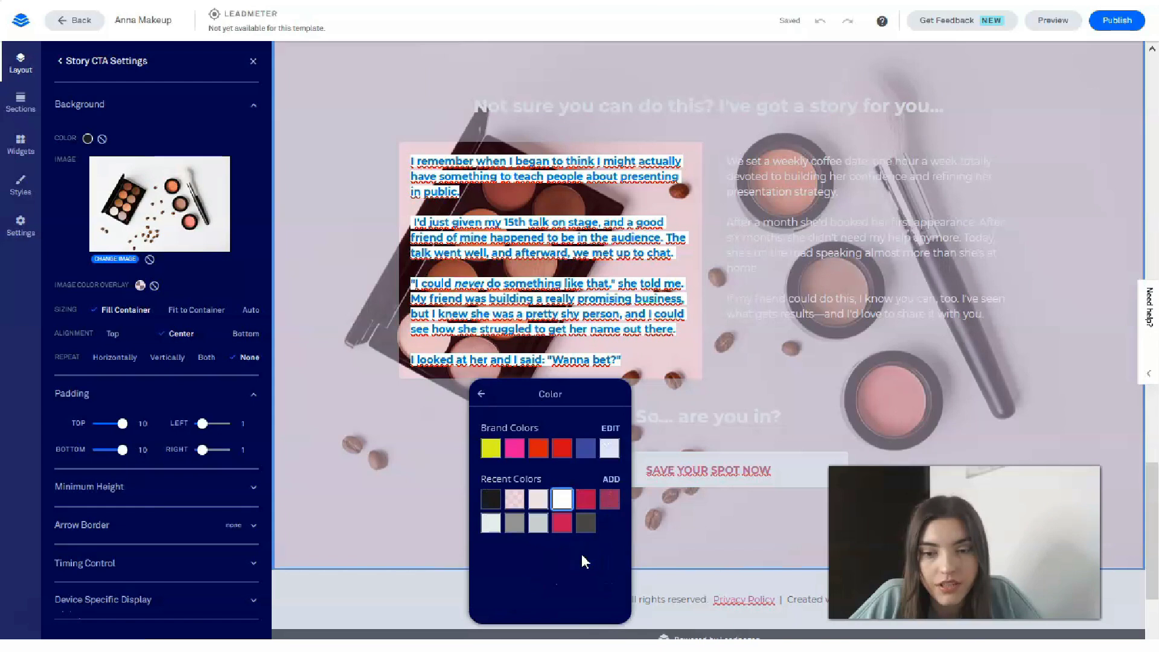
{"action": "left_click", "coordinate": [585, 504]}
{"action": "left_click", "coordinate": [764, 370]}
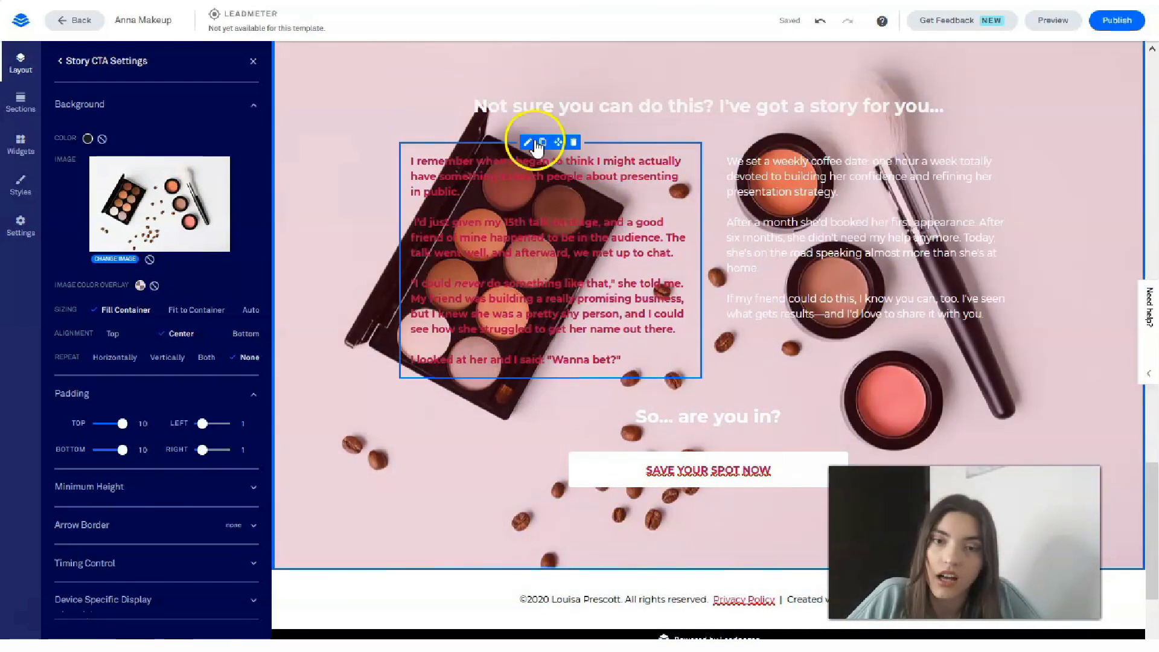
Enlarge the left story text to size 7, leaving the top headline size unchanged.
{"action": "left_click_drag", "start_coordinate": [474, 107], "coordinate": [999, 109]}
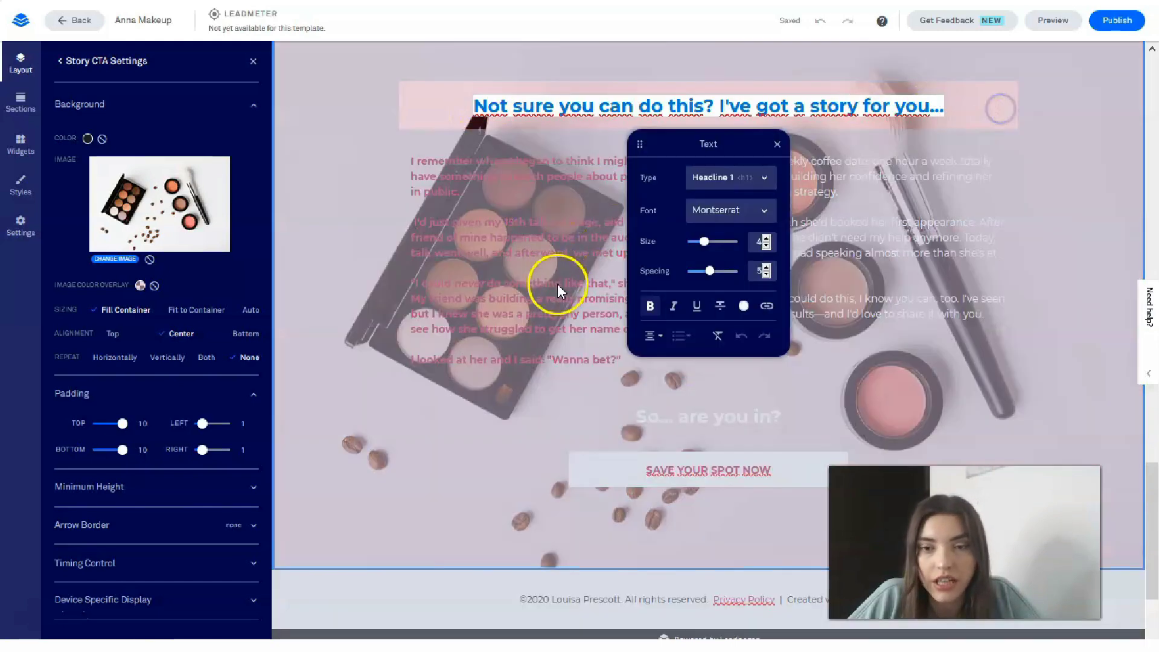
{"action": "mouse_move", "coordinate": [704, 241]}
{"action": "left_mouse_down"}
{"action": "mouse_move", "coordinate": [718, 241]}
{"action": "mouse_move", "coordinate": [706, 242]}
{"action": "left_mouse_up"}
{"action": "left_click", "coordinate": [408, 170]}
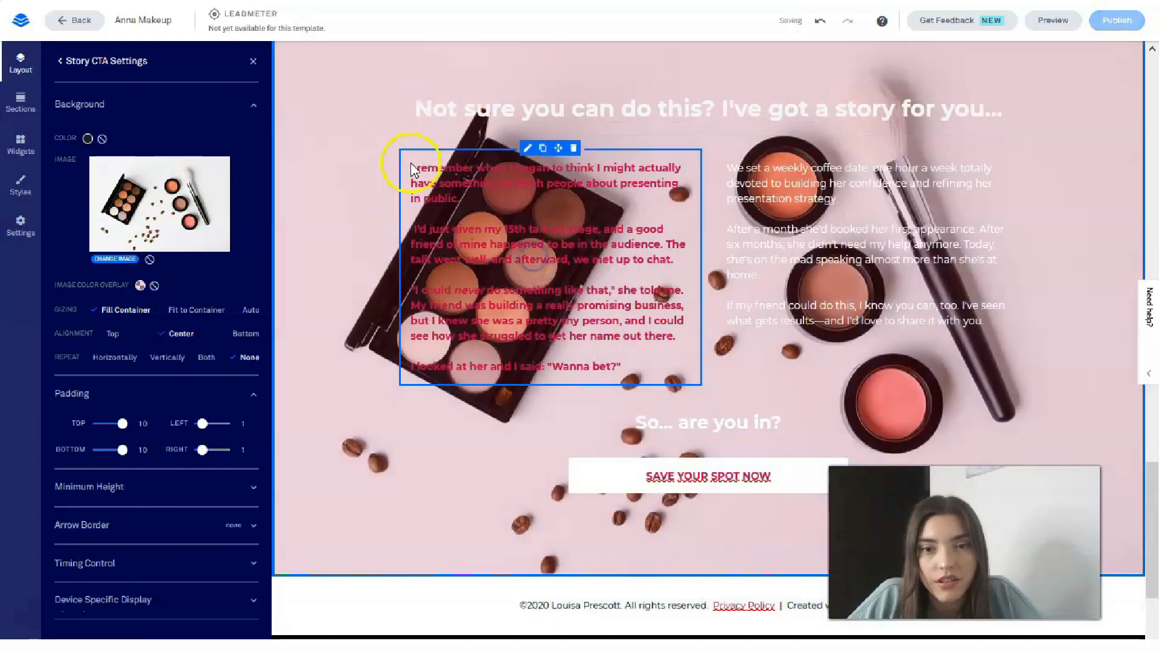
{"action": "left_click", "coordinate": [408, 171]}
{"action": "left_click_drag", "start_coordinate": [407, 163], "coordinate": [639, 391]}
{"action": "mouse_move", "coordinate": [553, 501]}
{"action": "left_mouse_down"}
{"action": "mouse_move", "coordinate": [564, 501]}
{"action": "mouse_move", "coordinate": [552, 498]}
{"action": "left_mouse_up"}
{"action": "left_click_drag", "start_coordinate": [686, 297], "coordinate": [457, 165]}
{"action": "mouse_move", "coordinate": [557, 497]}
{"action": "left_mouse_down"}
{"action": "mouse_move", "coordinate": [566, 507]}
{"action": "mouse_move", "coordinate": [556, 508]}
{"action": "left_mouse_up"}
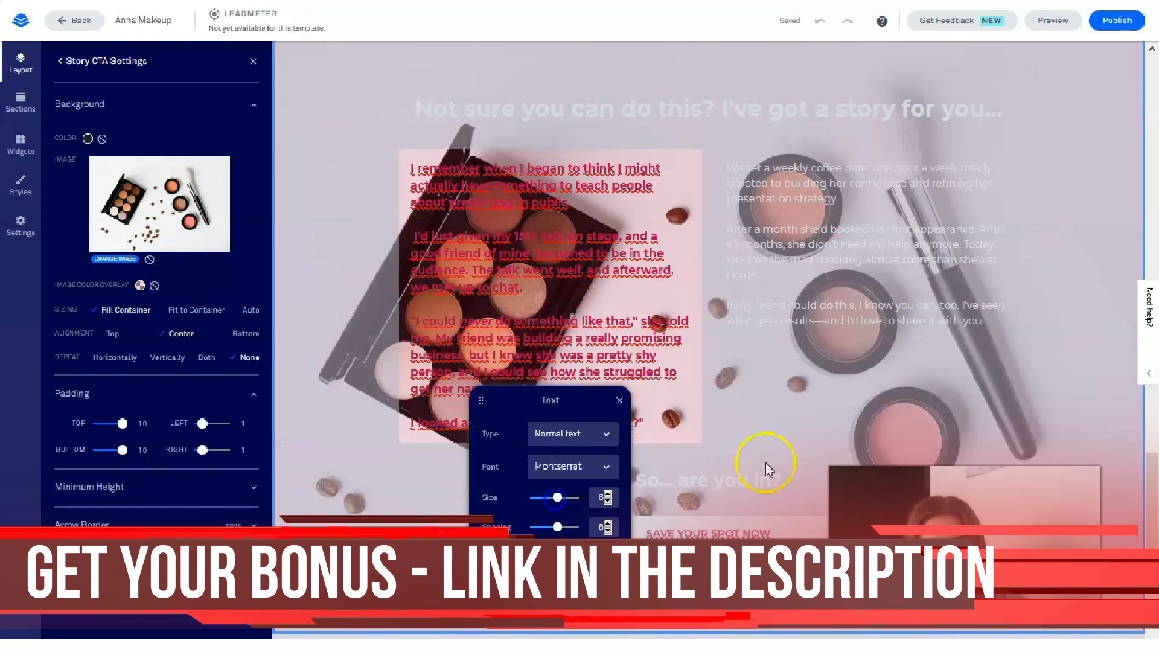
{"action": "left_click", "coordinate": [774, 430]}
Enlarge the right story column to size 6 and colour it crimson.
{"action": "left_click", "coordinate": [732, 259]}
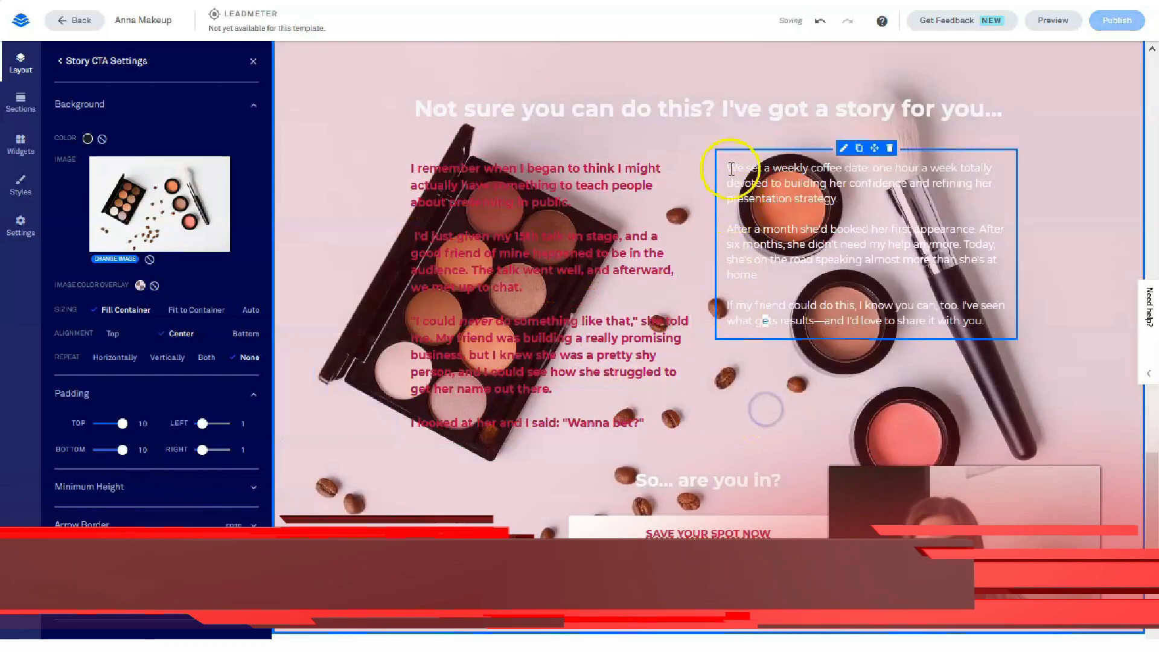
{"action": "left_click_drag", "start_coordinate": [730, 167], "coordinate": [1004, 326]}
{"action": "left_click", "coordinate": [617, 185]}
{"action": "left_click", "coordinate": [618, 174]}
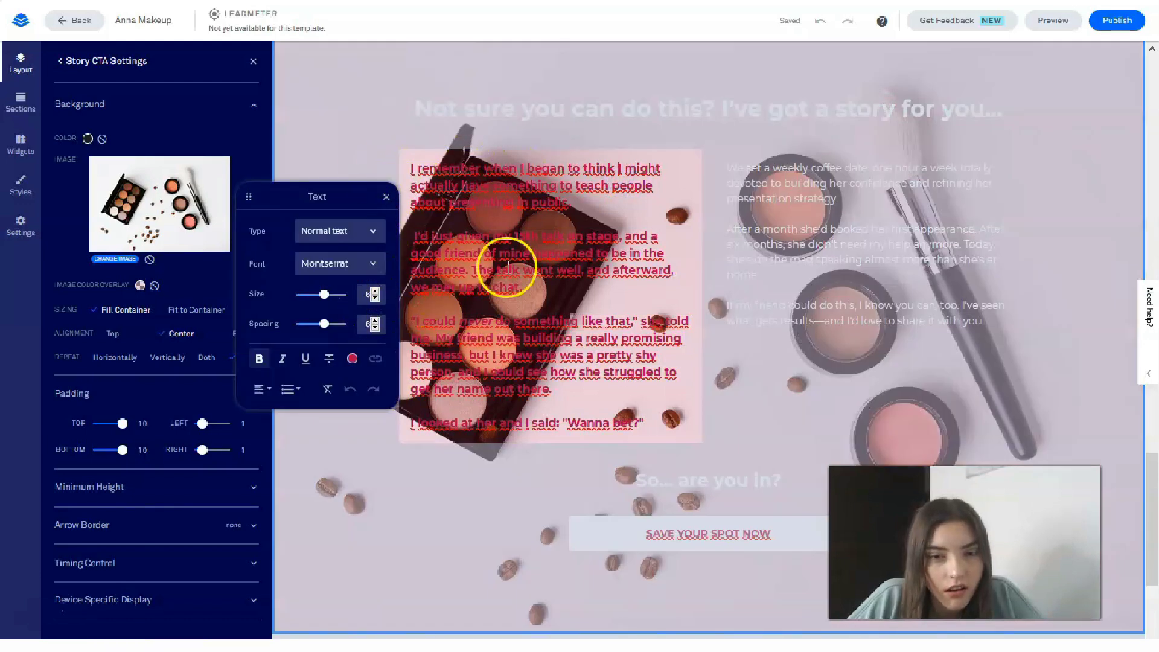
{"action": "left_click", "coordinate": [848, 178]}
{"action": "left_click_drag", "start_coordinate": [729, 169], "coordinate": [1002, 331]}
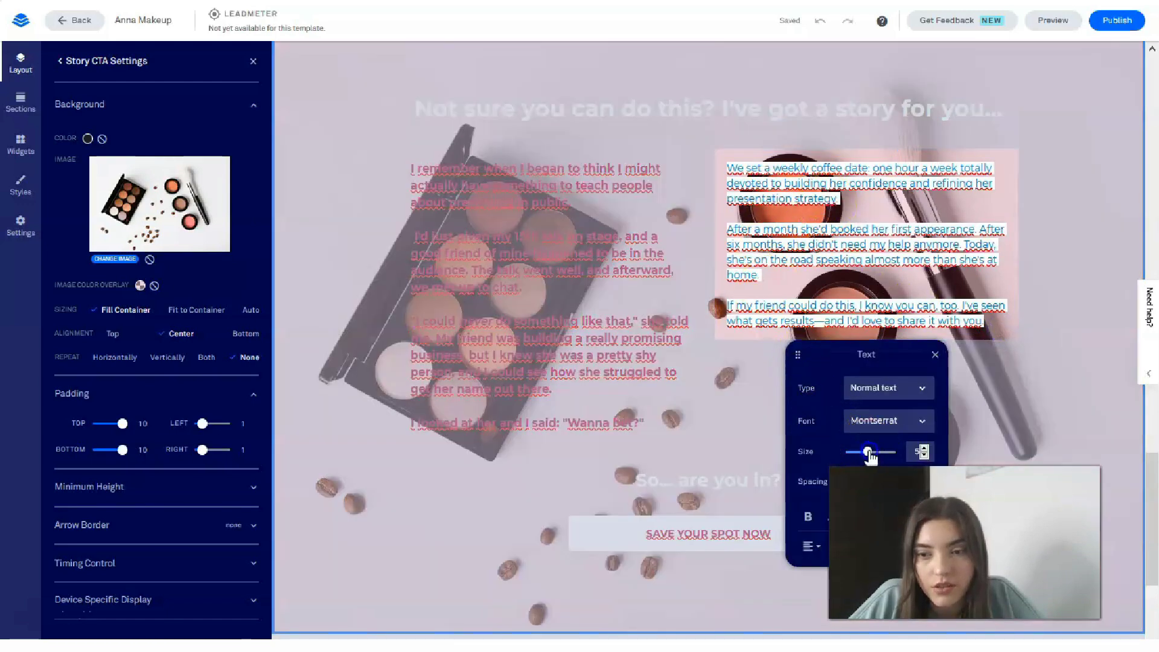
{"action": "left_click_drag", "start_coordinate": [869, 454], "coordinate": [877, 457]}
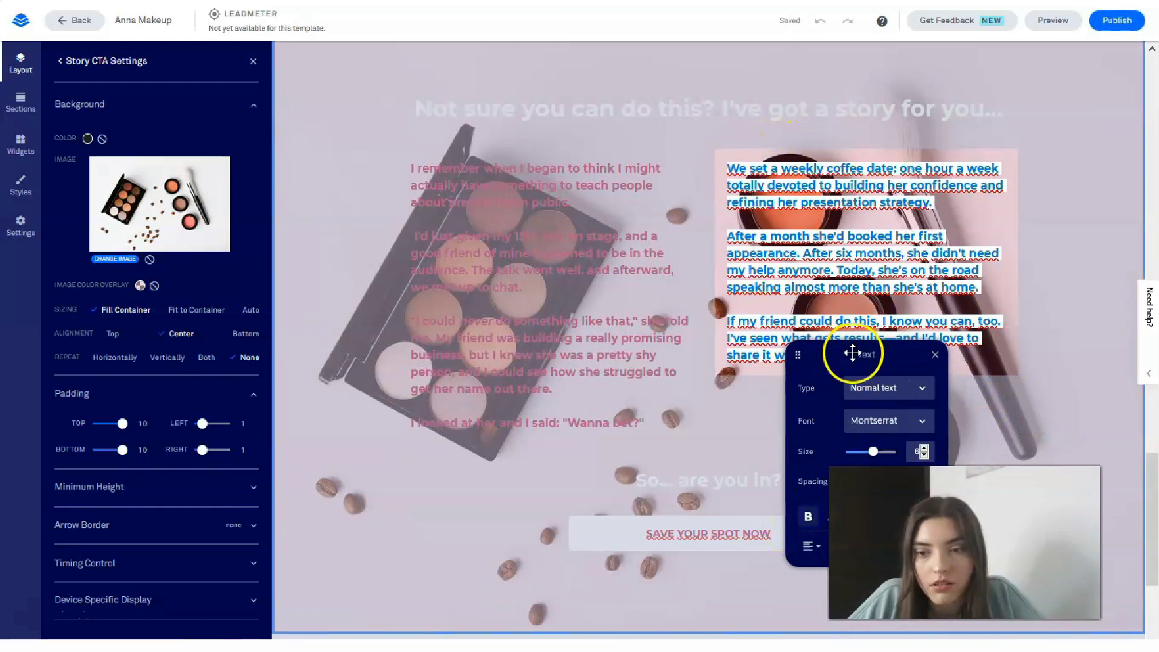
{"action": "left_click_drag", "start_coordinate": [851, 353], "coordinate": [513, 230]}
{"action": "left_click", "coordinate": [568, 391]}
{"action": "left_click", "coordinate": [568, 335]}
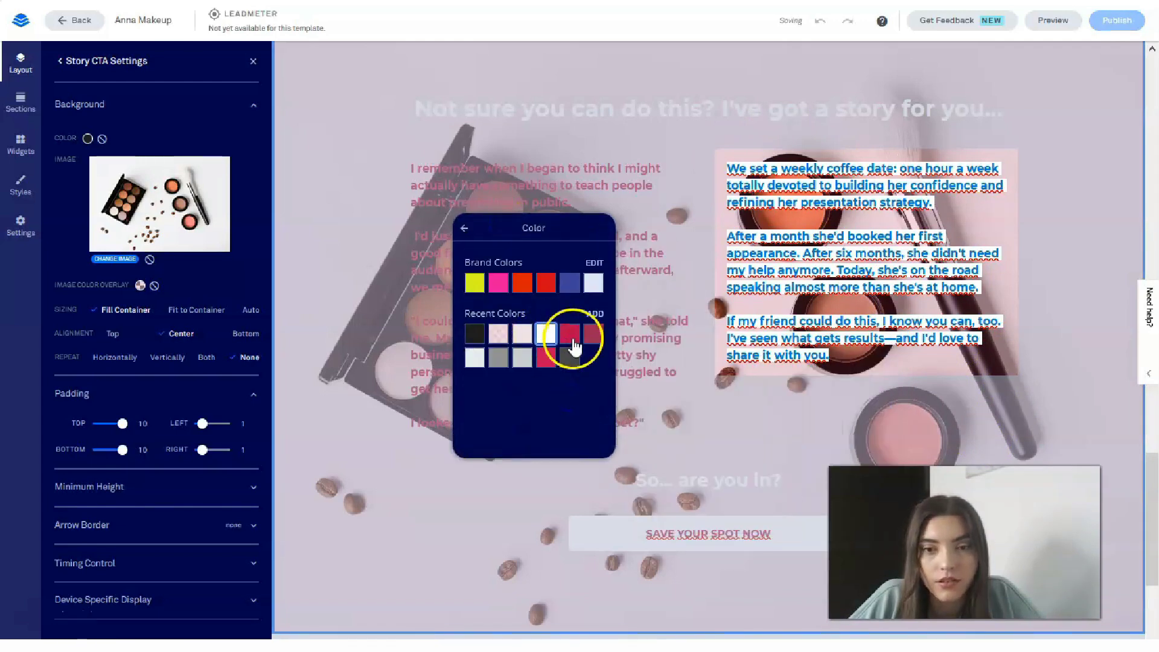
{"action": "left_click", "coordinate": [788, 468]}
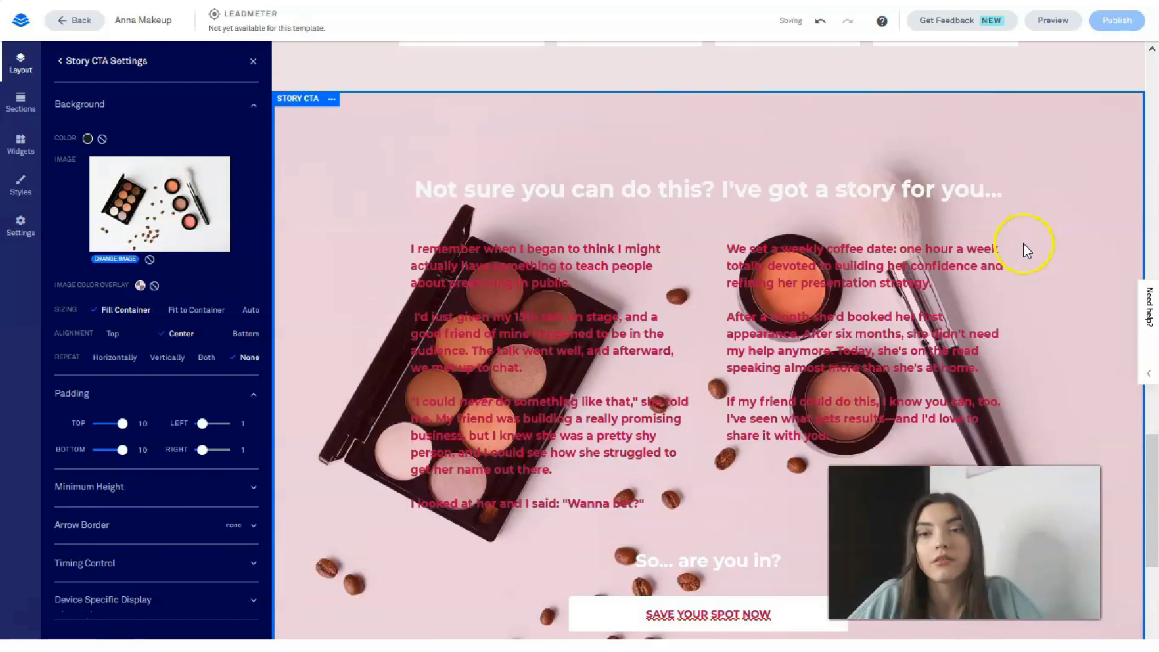
Colour the top headline of the Story CTA crimson.
{"action": "scroll", "coordinate": [626, 193], "scroll_direction": "up", "scroll_amount": 2}
{"action": "left_click", "coordinate": [418, 237]}
{"action": "left_click_drag", "start_coordinate": [419, 236], "coordinate": [1014, 254]}
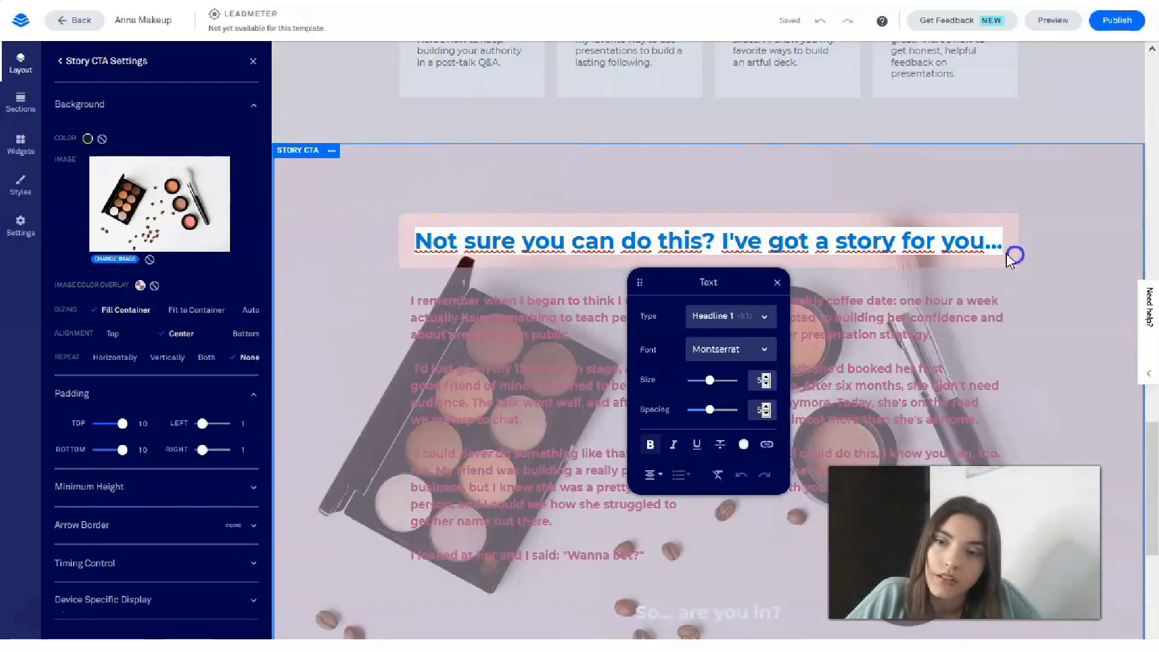
{"action": "left_click", "coordinate": [744, 444]}
{"action": "left_click", "coordinate": [744, 388]}
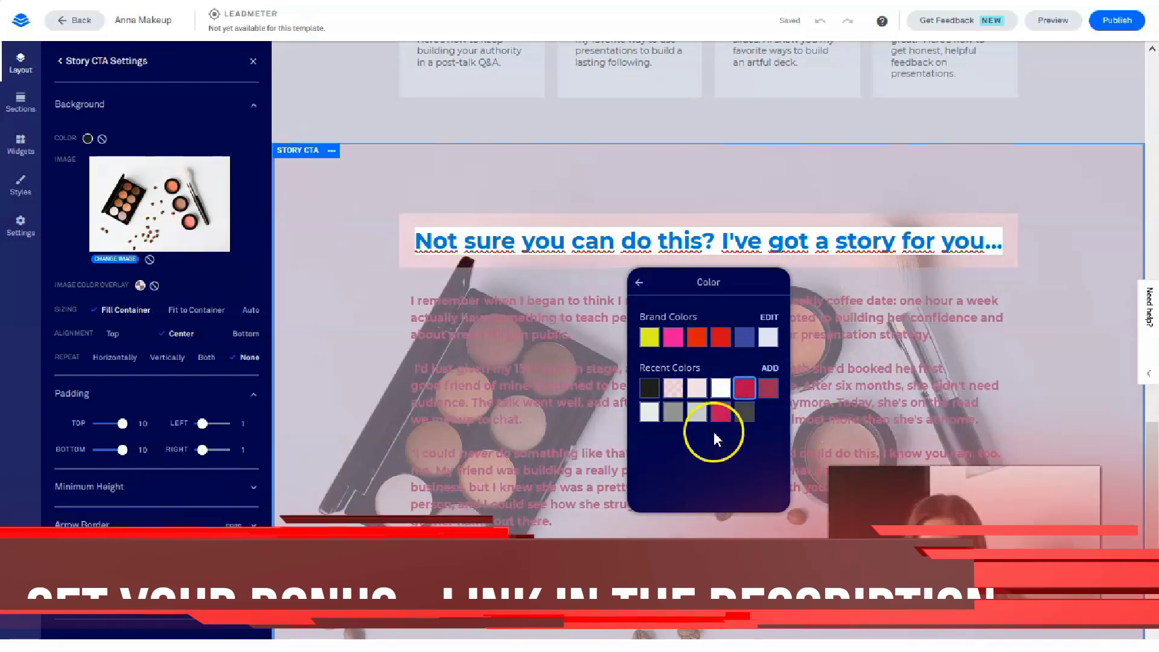
{"action": "left_click", "coordinate": [1068, 223]}
Make the 'So... are you in?' headline black.
{"action": "scroll", "coordinate": [1068, 224], "scroll_direction": "down", "scroll_amount": 4}
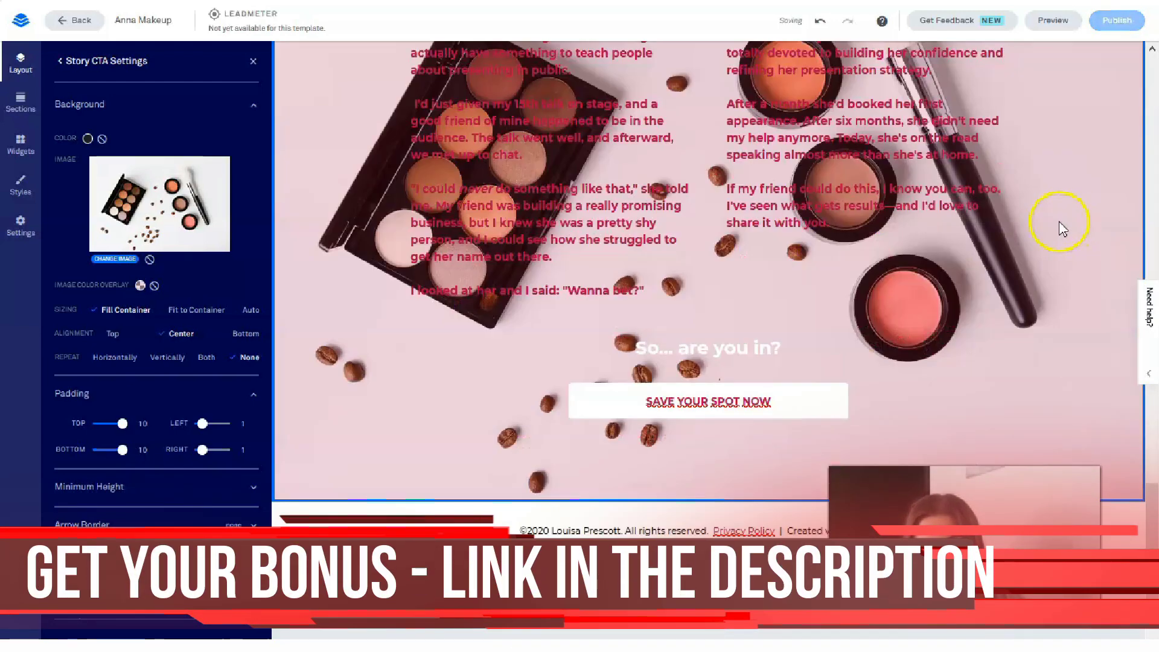
{"action": "left_click", "coordinate": [644, 347]}
{"action": "left_click_drag", "start_coordinate": [643, 348], "coordinate": [802, 346]}
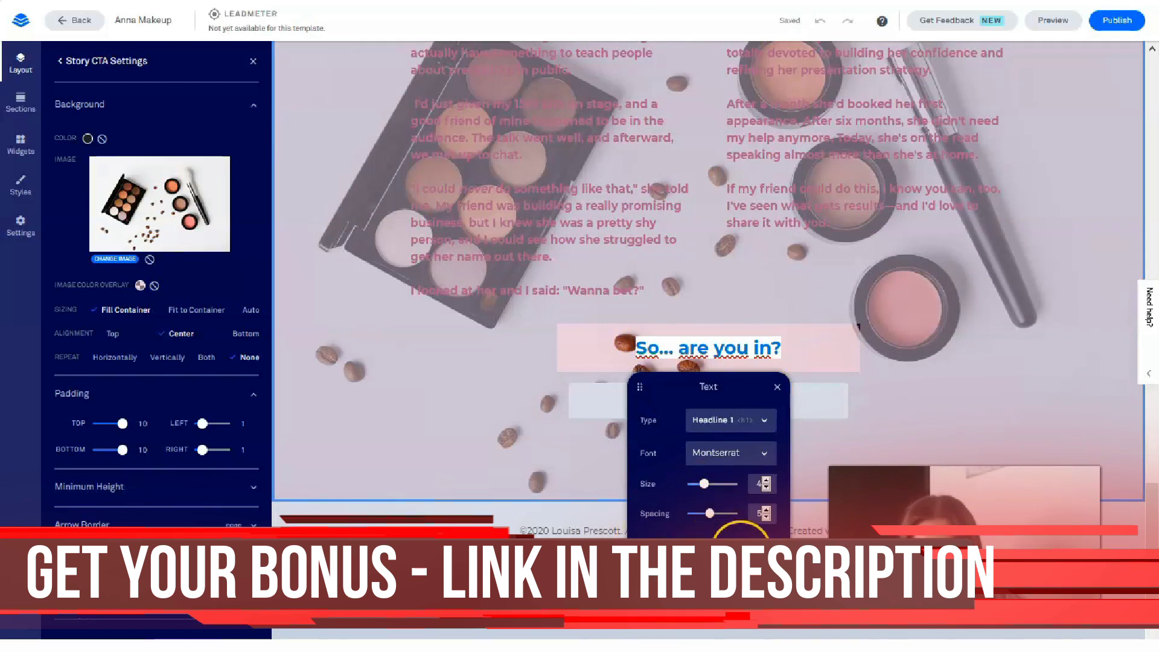
{"action": "left_click", "coordinate": [741, 551]}
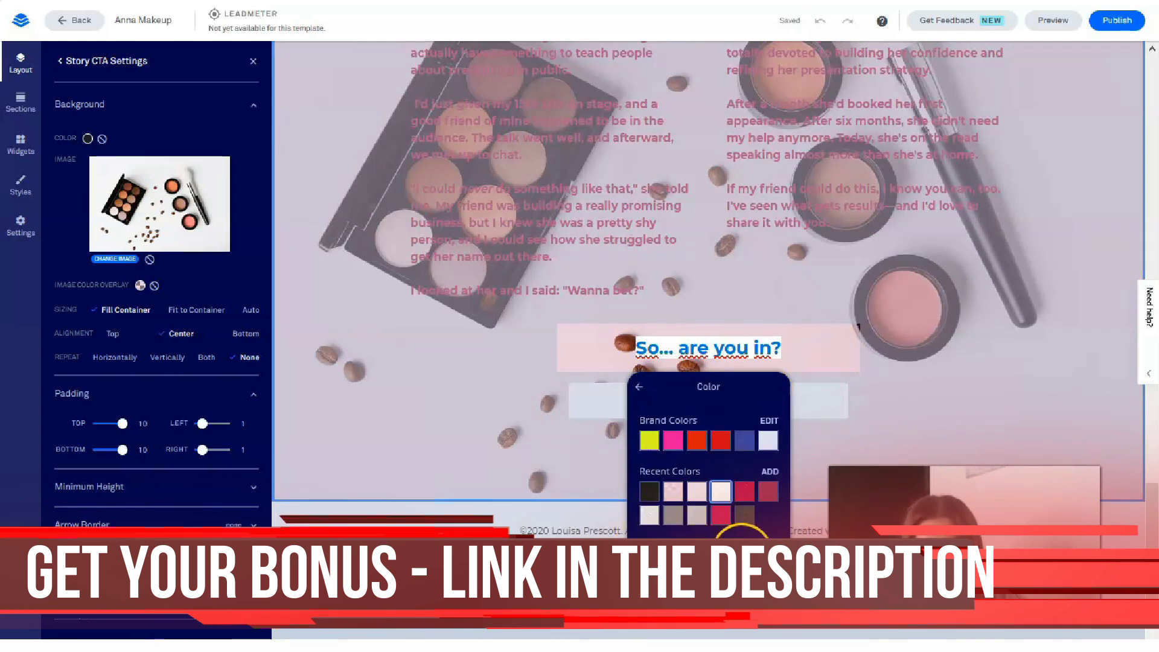
{"action": "left_click", "coordinate": [745, 440]}
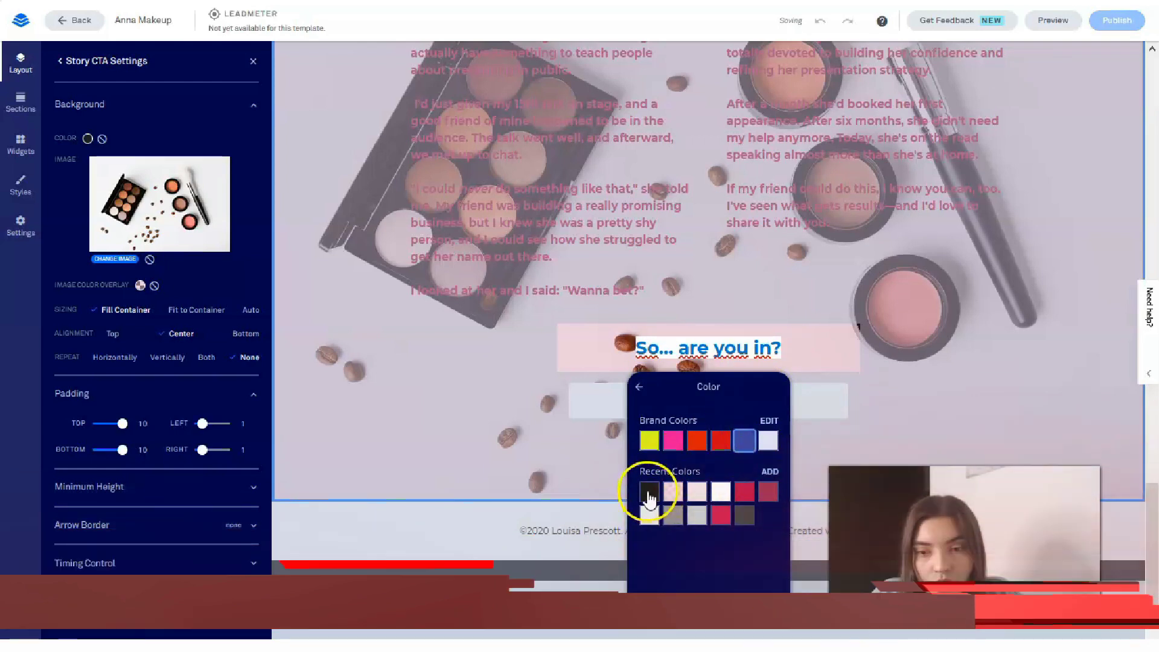
{"action": "left_click", "coordinate": [949, 400]}
{"action": "left_click", "coordinate": [662, 415]}
{"action": "left_click", "coordinate": [616, 409]}
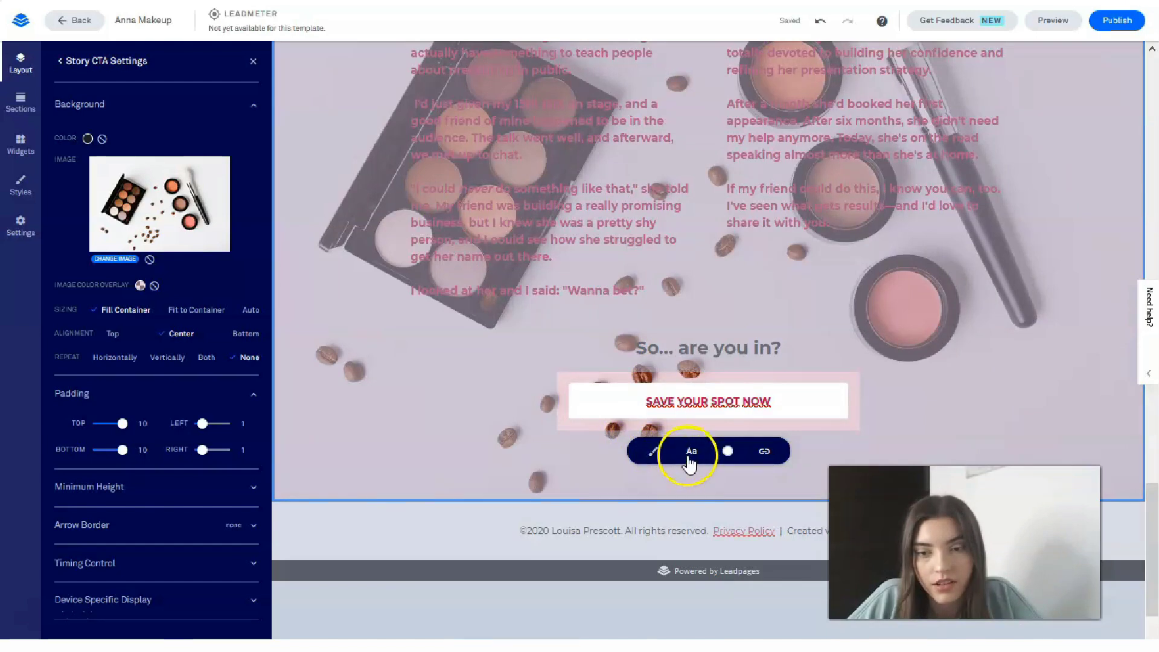
Make the story SAVE YOUR SPOT NOW button black with white text and rounded corners.
{"action": "left_click", "coordinate": [728, 451]}
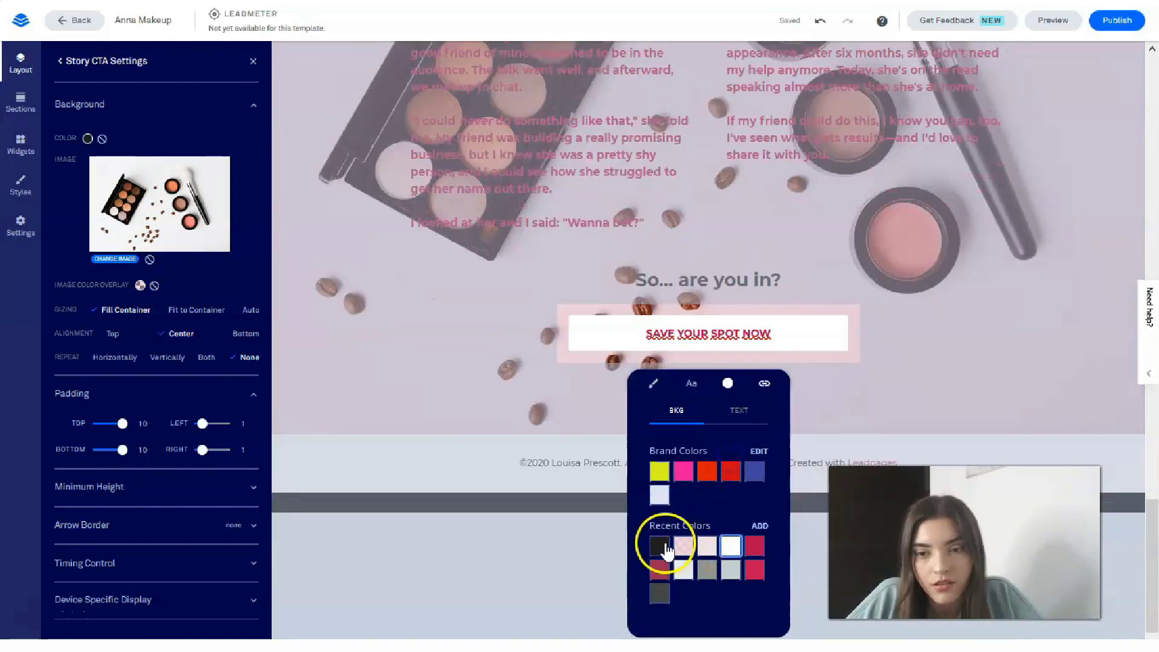
{"action": "left_click", "coordinate": [660, 546]}
{"action": "left_click", "coordinate": [664, 439]}
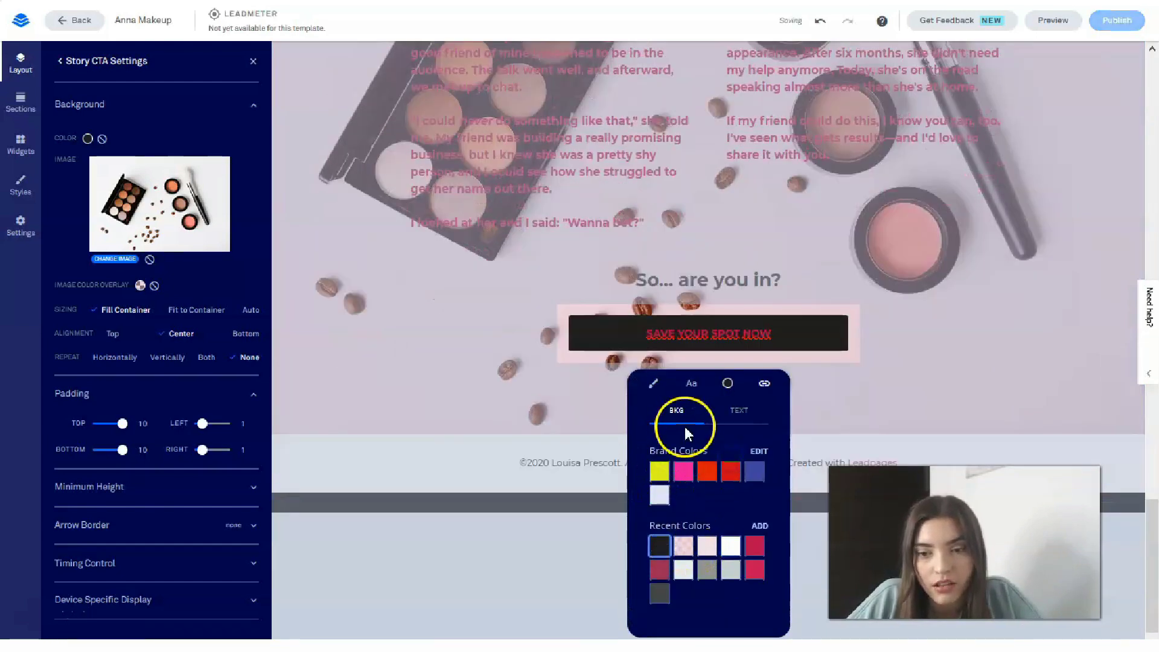
{"action": "left_click", "coordinate": [740, 420]}
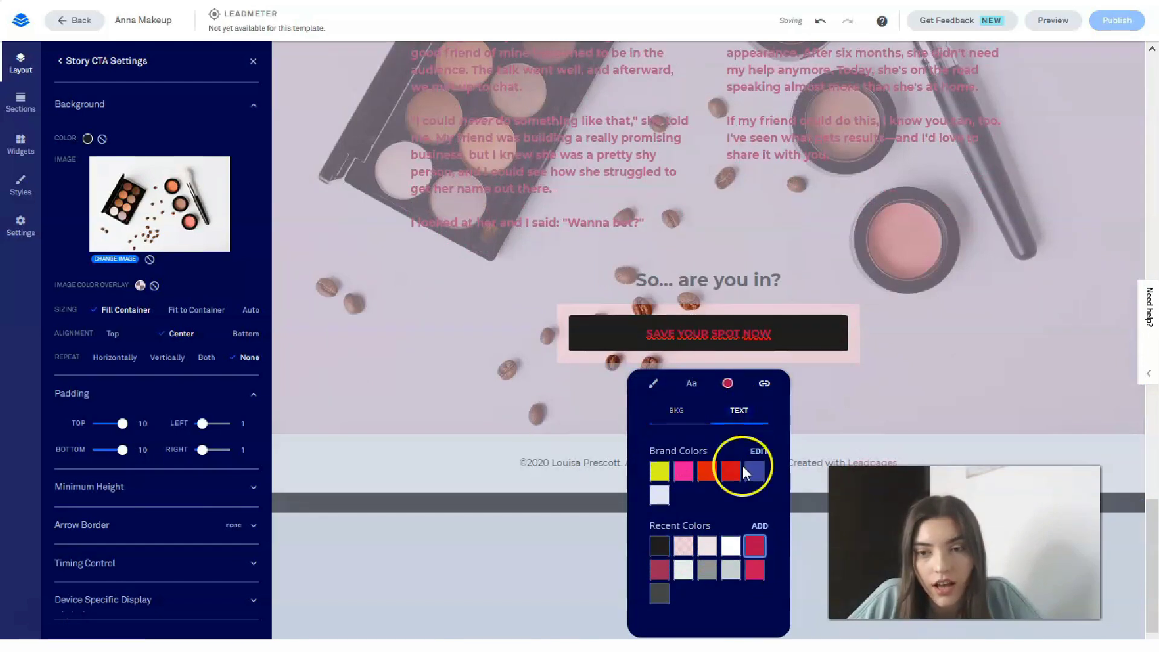
{"action": "left_click", "coordinate": [730, 546]}
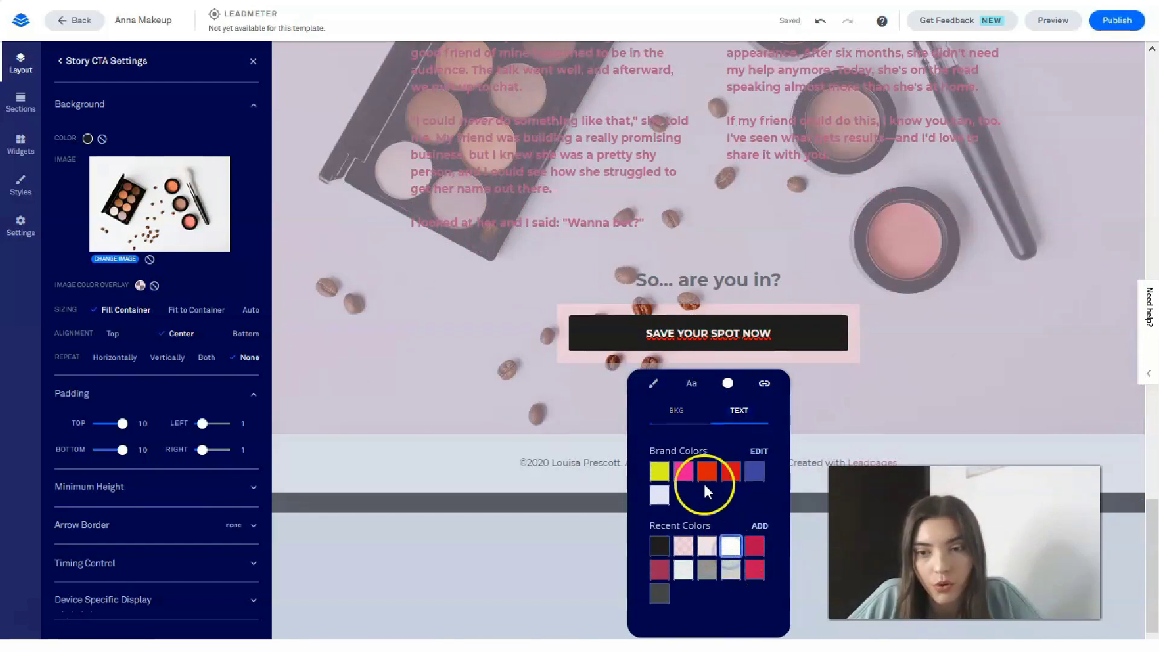
{"action": "left_click", "coordinate": [654, 384]}
{"action": "mouse_move", "coordinate": [695, 513]}
{"action": "left_mouse_down"}
{"action": "mouse_move", "coordinate": [664, 514]}
{"action": "mouse_move", "coordinate": [694, 518]}
{"action": "left_mouse_up"}
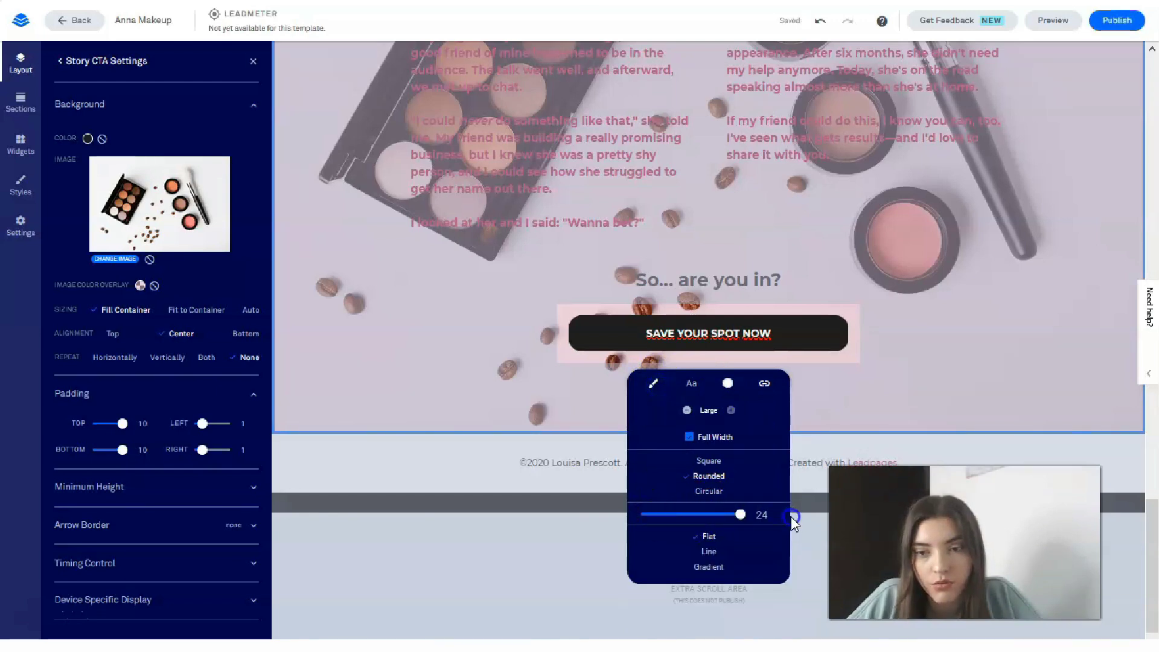
{"action": "left_click", "coordinate": [895, 343]}
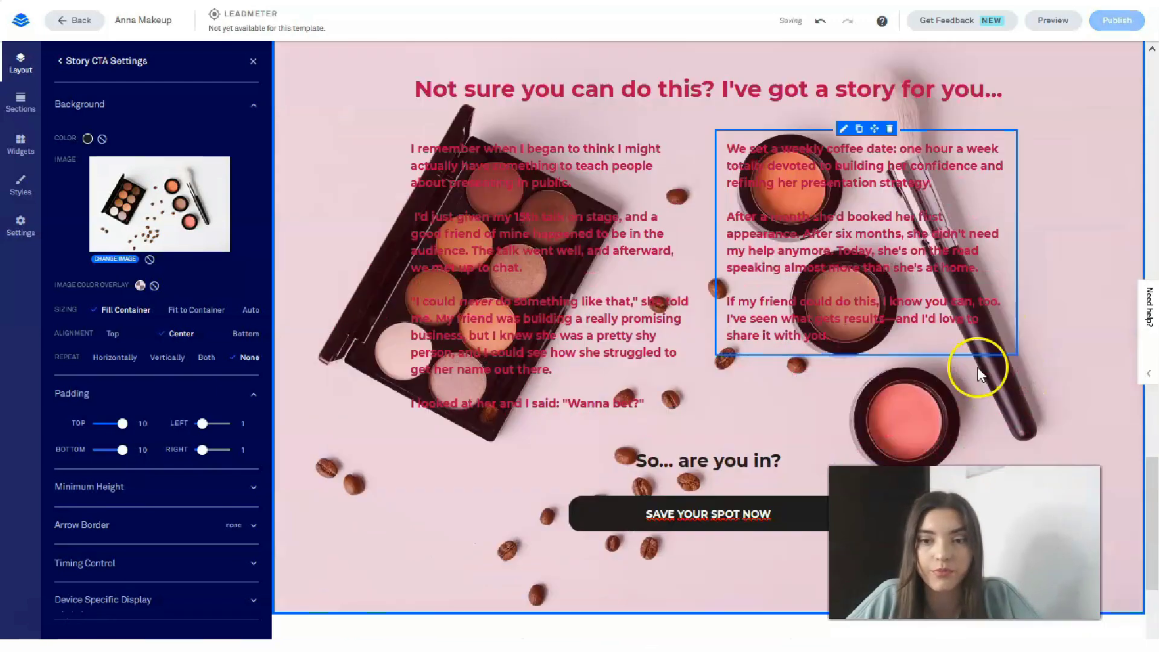
Add the Contact Us 'You have questions. We have answers.' layout below the story section.
{"action": "scroll", "coordinate": [976, 367], "scroll_direction": "up", "scroll_amount": 15}
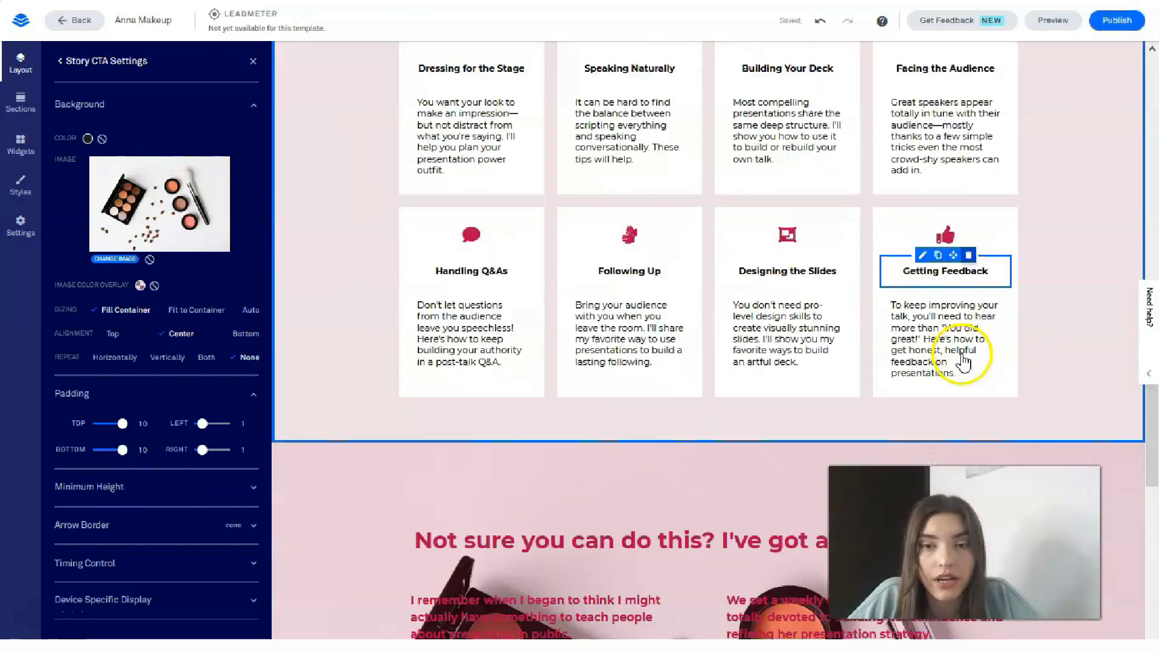
{"action": "scroll", "coordinate": [966, 365], "scroll_direction": "down", "scroll_amount": 5}
{"action": "scroll", "coordinate": [967, 367], "scroll_direction": "up", "scroll_amount": 9}
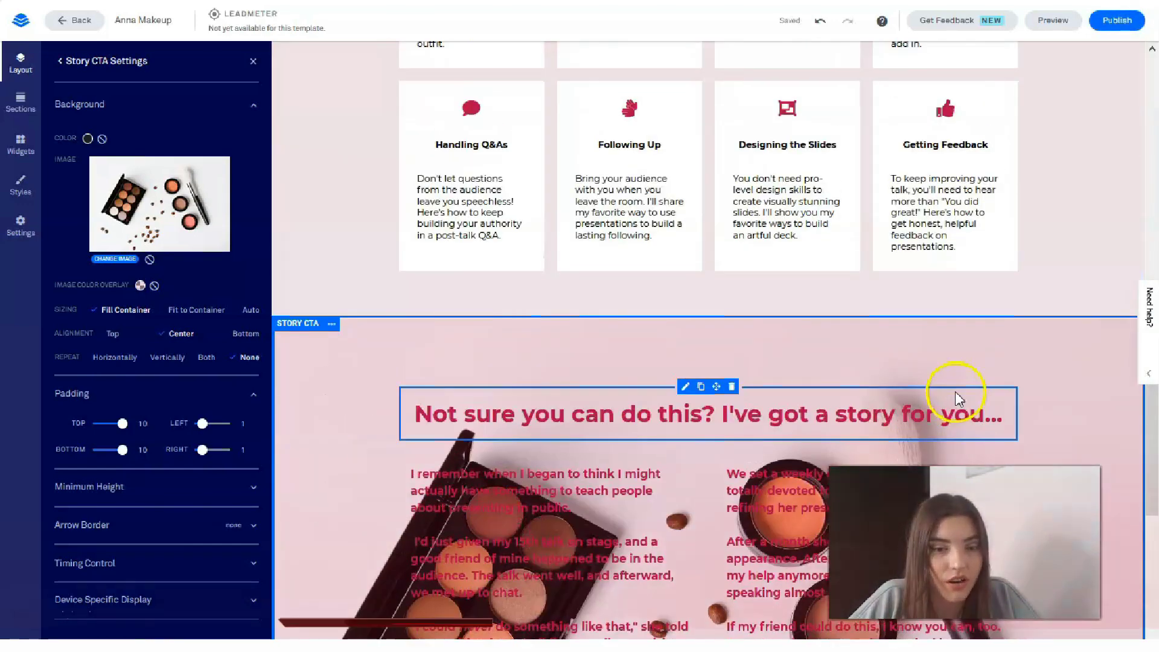
{"action": "scroll", "coordinate": [954, 392], "scroll_direction": "up", "scroll_amount": 13}
{"action": "scroll", "coordinate": [958, 396], "scroll_direction": "down", "scroll_amount": 8}
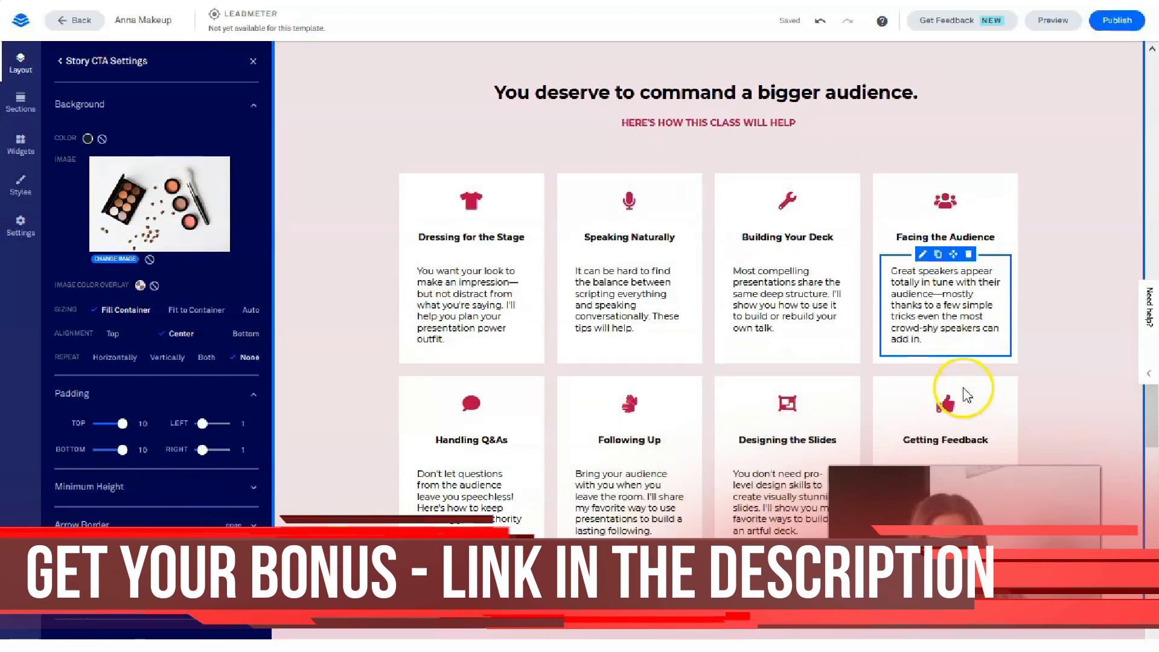
{"action": "scroll", "coordinate": [966, 393], "scroll_direction": "down", "scroll_amount": 7}
{"action": "scroll", "coordinate": [952, 406], "scroll_direction": "up", "scroll_amount": 8}
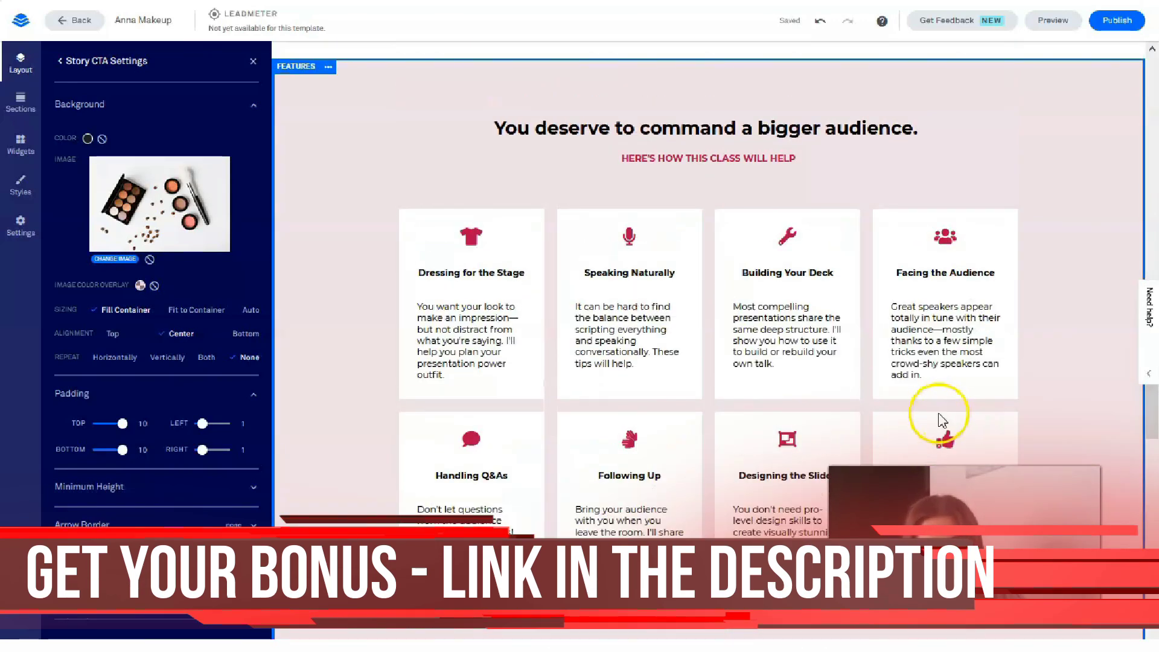
{"action": "scroll", "coordinate": [517, 220], "scroll_direction": "up", "scroll_amount": 2}
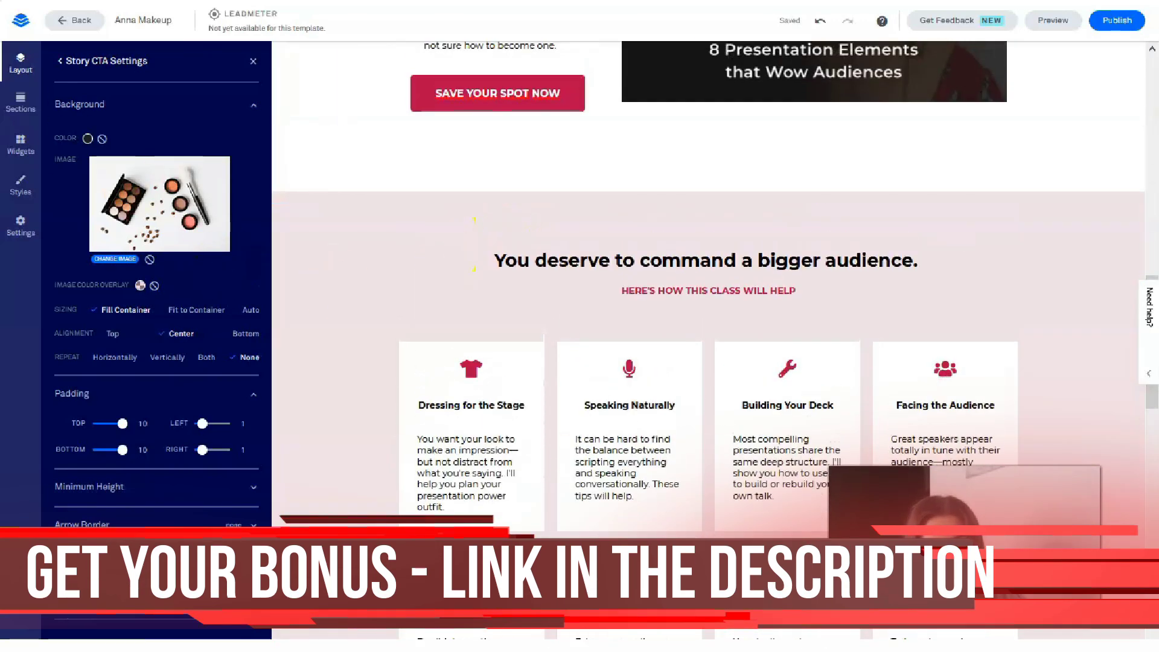
{"action": "left_click", "coordinate": [20, 103]}
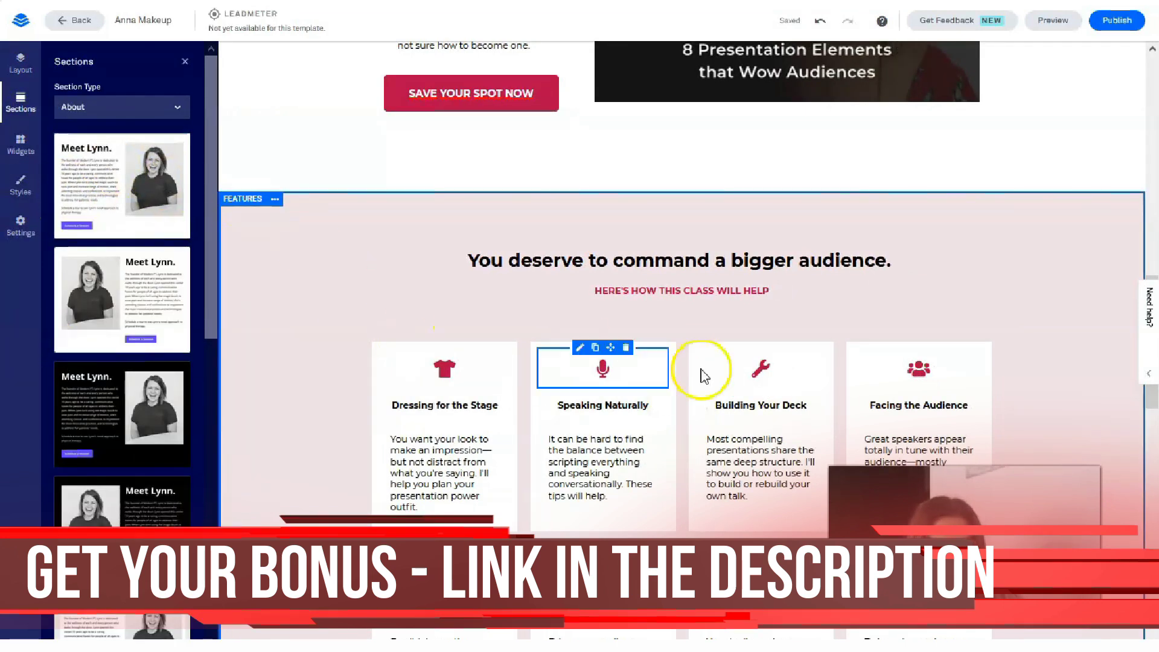
{"action": "scroll", "coordinate": [707, 363], "scroll_direction": "up", "scroll_amount": 12}
{"action": "scroll", "coordinate": [709, 365], "scroll_direction": "down", "scroll_amount": 5}
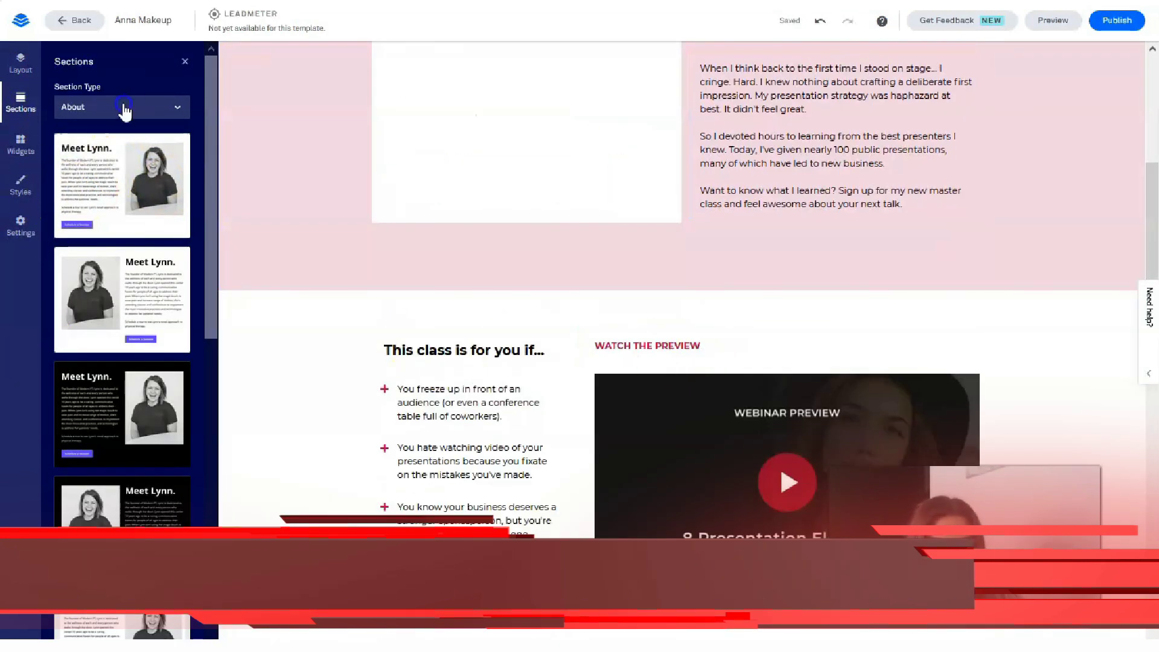
{"action": "left_click", "coordinate": [123, 108]}
{"action": "left_click", "coordinate": [112, 158]}
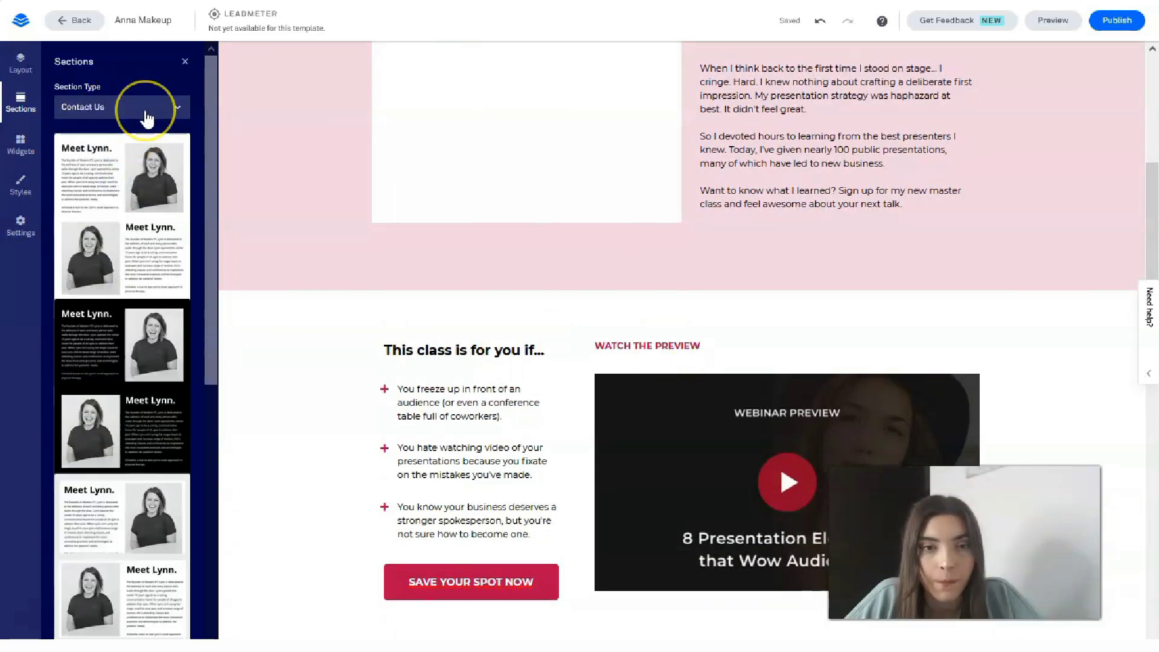
{"action": "left_click", "coordinate": [147, 116]}
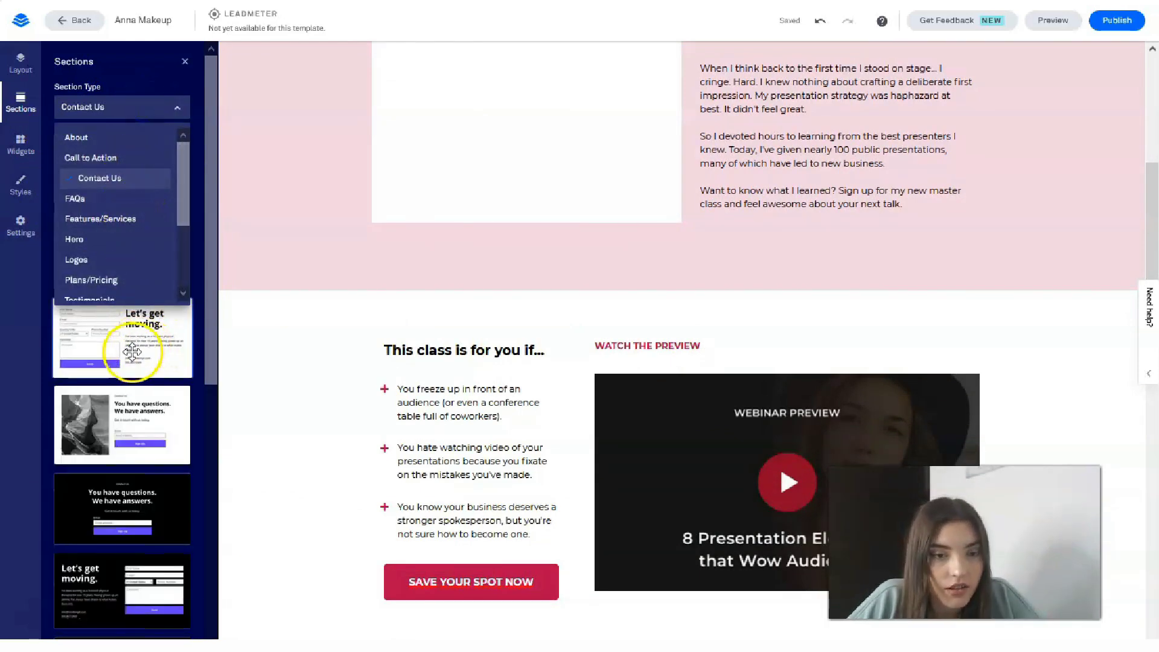
{"action": "left_click_drag", "start_coordinate": [141, 440], "coordinate": [681, 461]}
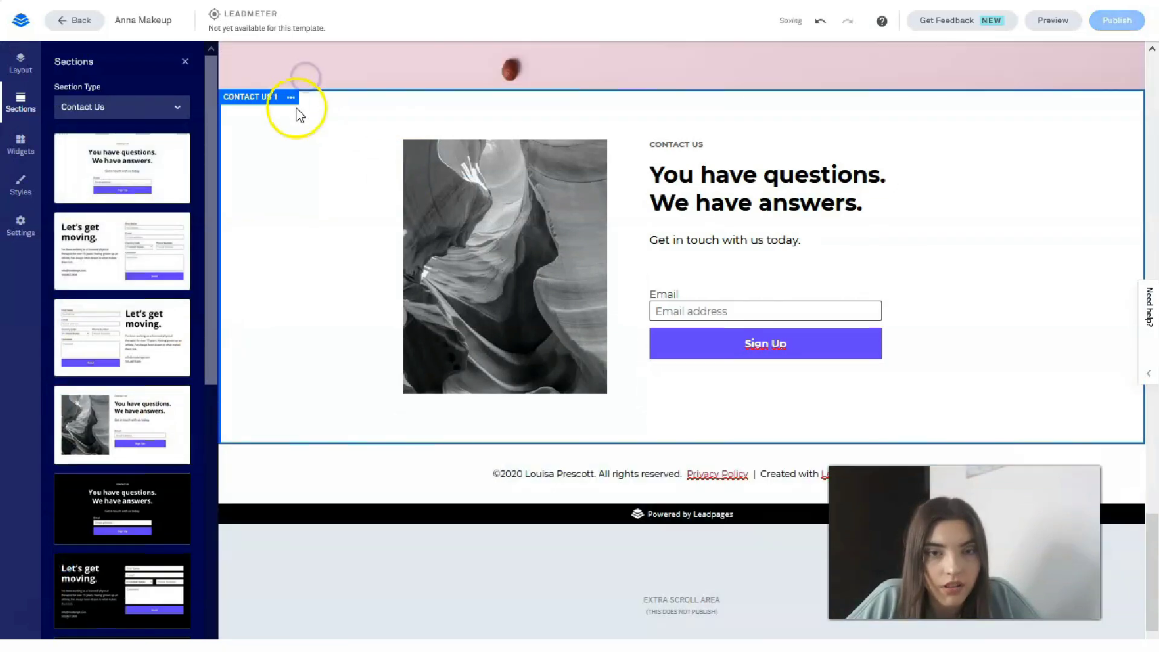
Delete the 'You have questions' contact section.
{"action": "left_click", "coordinate": [291, 97]}
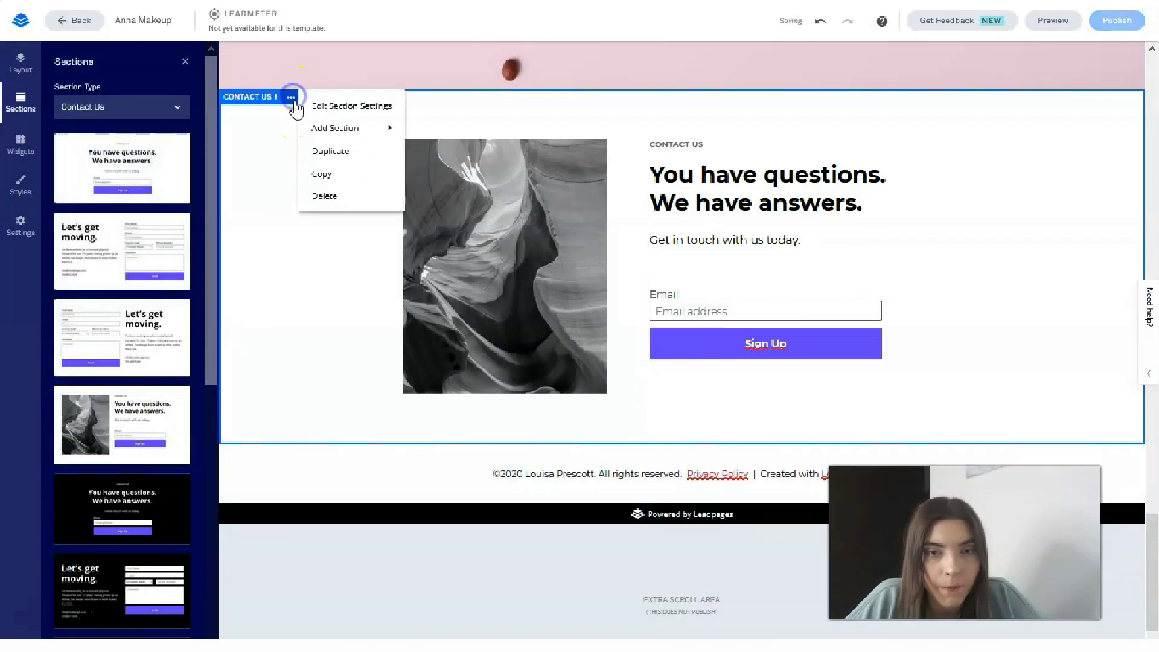
{"action": "left_click", "coordinate": [324, 194]}
{"action": "left_click", "coordinate": [337, 177]}
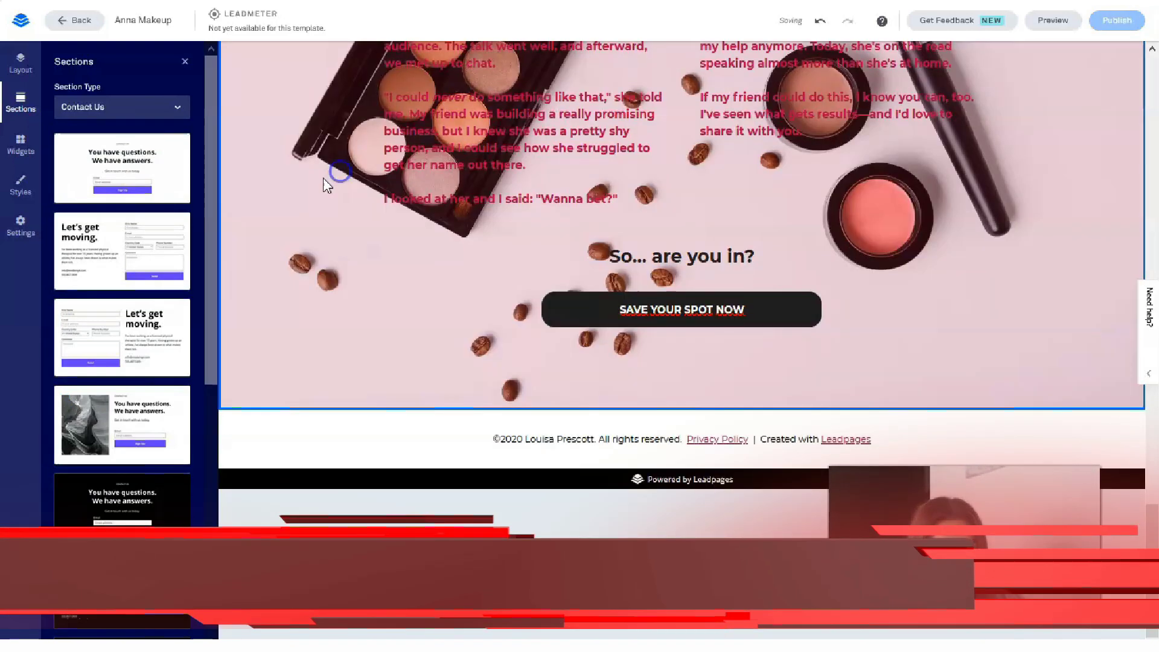
Add the 'Let's get moving.' Contact Us layout with name, email, phone and comment fields.
{"action": "left_click_drag", "start_coordinate": [121, 254], "coordinate": [490, 494]}
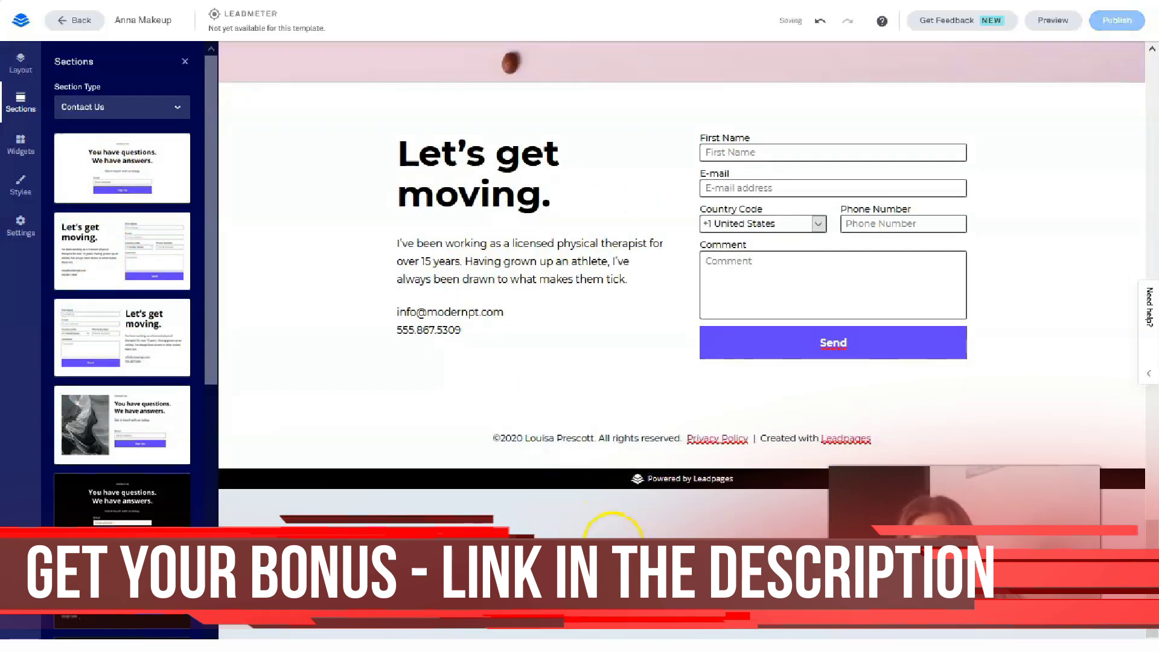
{"action": "scroll", "coordinate": [685, 253], "scroll_direction": "up", "scroll_amount": 10}
{"action": "scroll", "coordinate": [706, 287], "scroll_direction": "up", "scroll_amount": 12}
{"action": "scroll", "coordinate": [707, 277], "scroll_direction": "down", "scroll_amount": 6}
{"action": "scroll", "coordinate": [706, 266], "scroll_direction": "down", "scroll_amount": 10}
Make the contact form's Send button dark in the form colour settings.
{"action": "left_click", "coordinate": [839, 344]}
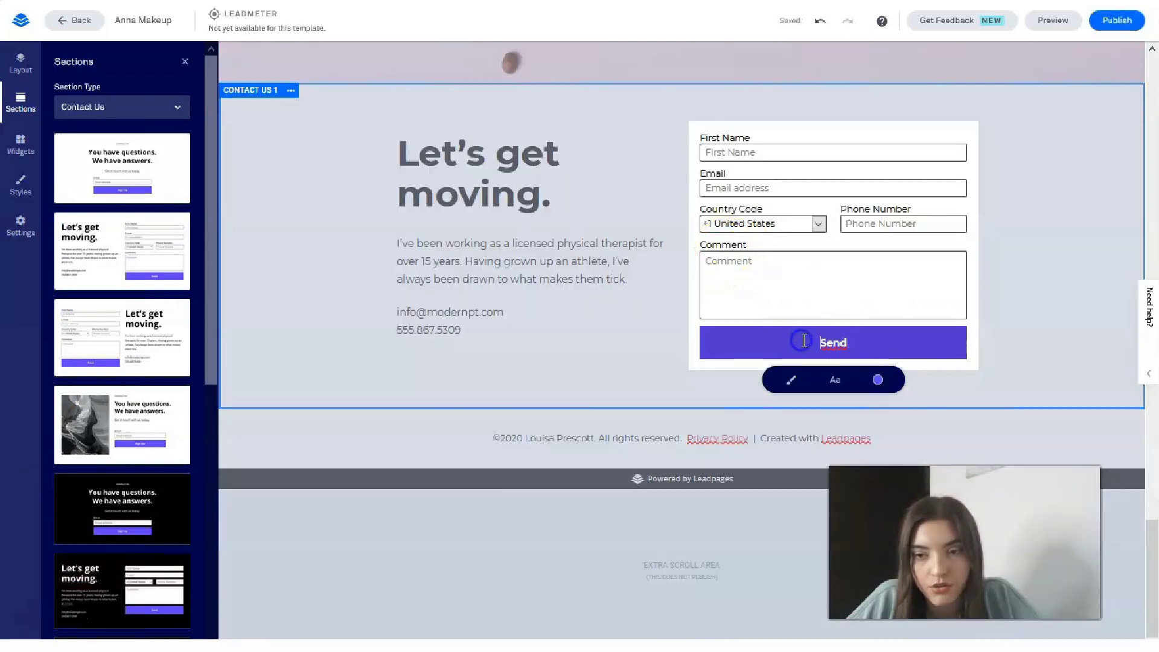
{"action": "left_click", "coordinate": [877, 379]}
{"action": "left_click", "coordinate": [905, 421]}
{"action": "left_click", "coordinate": [791, 531]}
{"action": "left_click", "coordinate": [845, 422]}
{"action": "left_click", "coordinate": [663, 374]}
{"action": "left_click", "coordinate": [802, 423]}
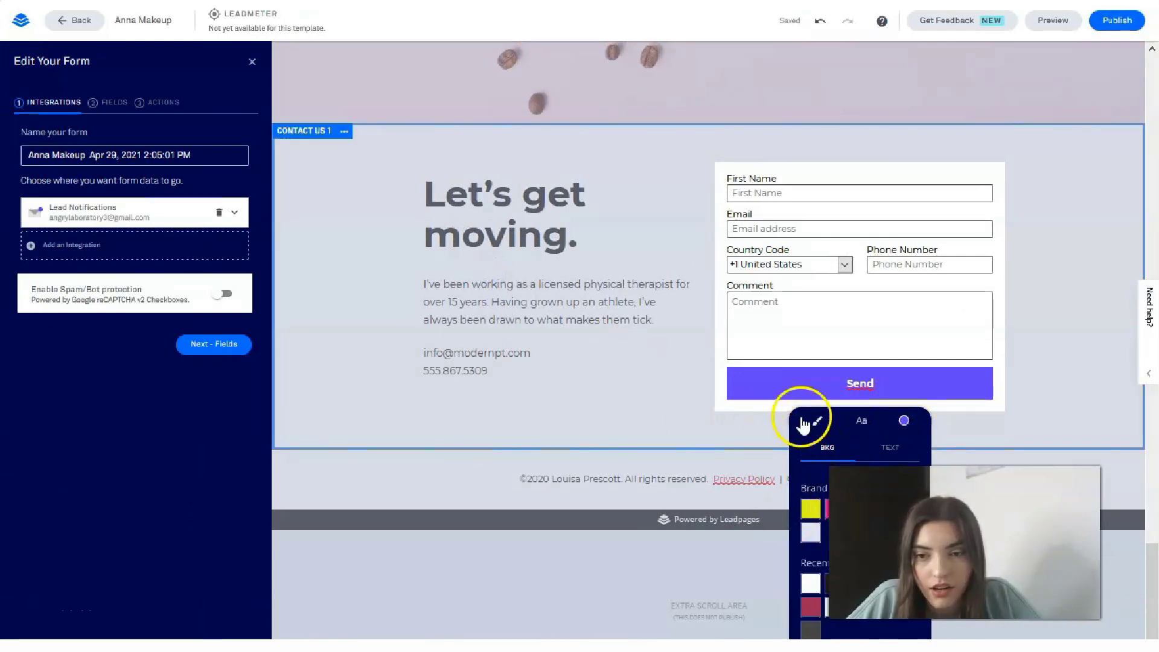
{"action": "left_click", "coordinate": [865, 430]}
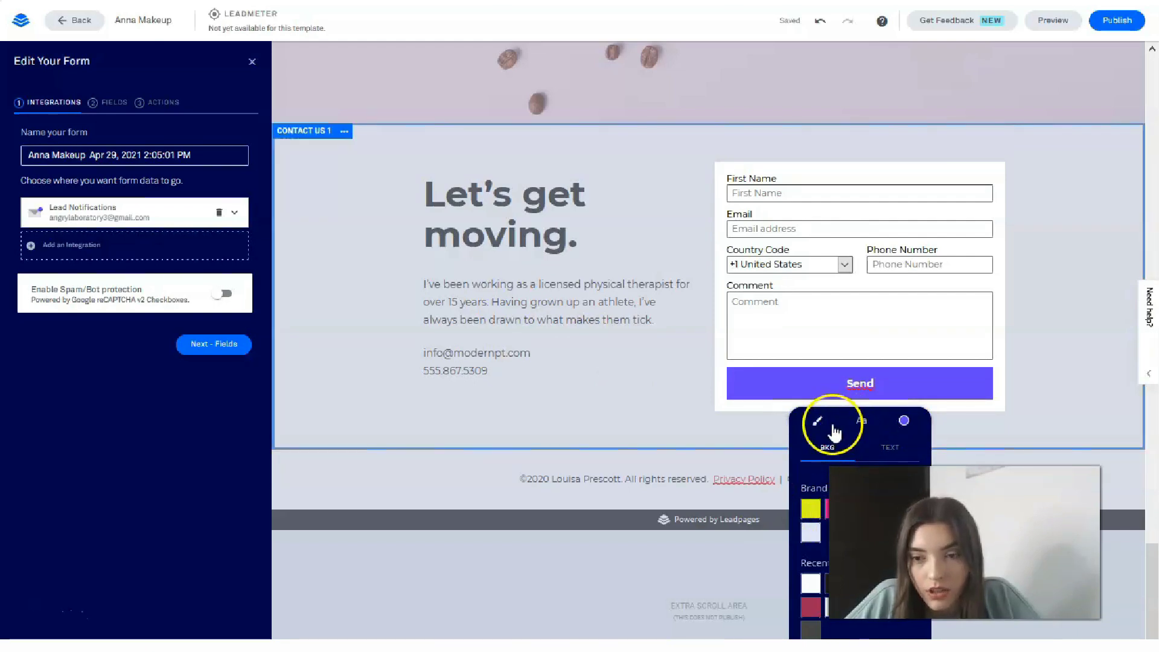
{"action": "scroll", "coordinate": [838, 426], "scroll_direction": "up", "scroll_amount": 2}
{"action": "scroll", "coordinate": [837, 425], "scroll_direction": "down", "scroll_amount": 1}
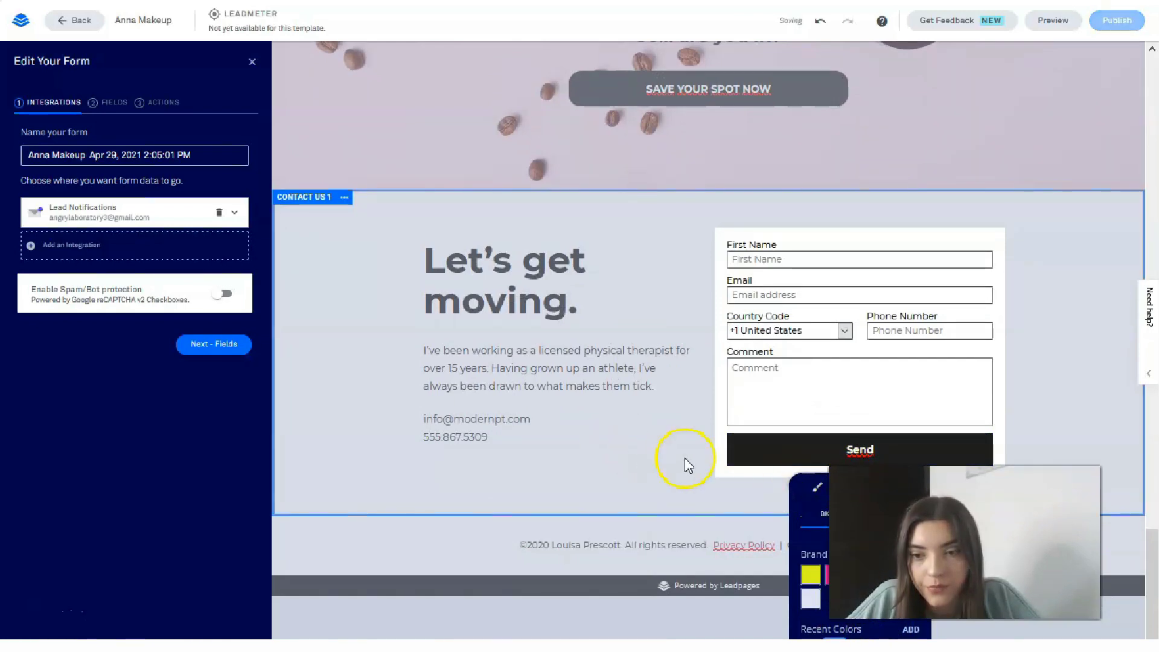
{"action": "left_click", "coordinate": [1060, 323]}
Give the Send button rounded corners.
{"action": "left_click", "coordinate": [678, 447]}
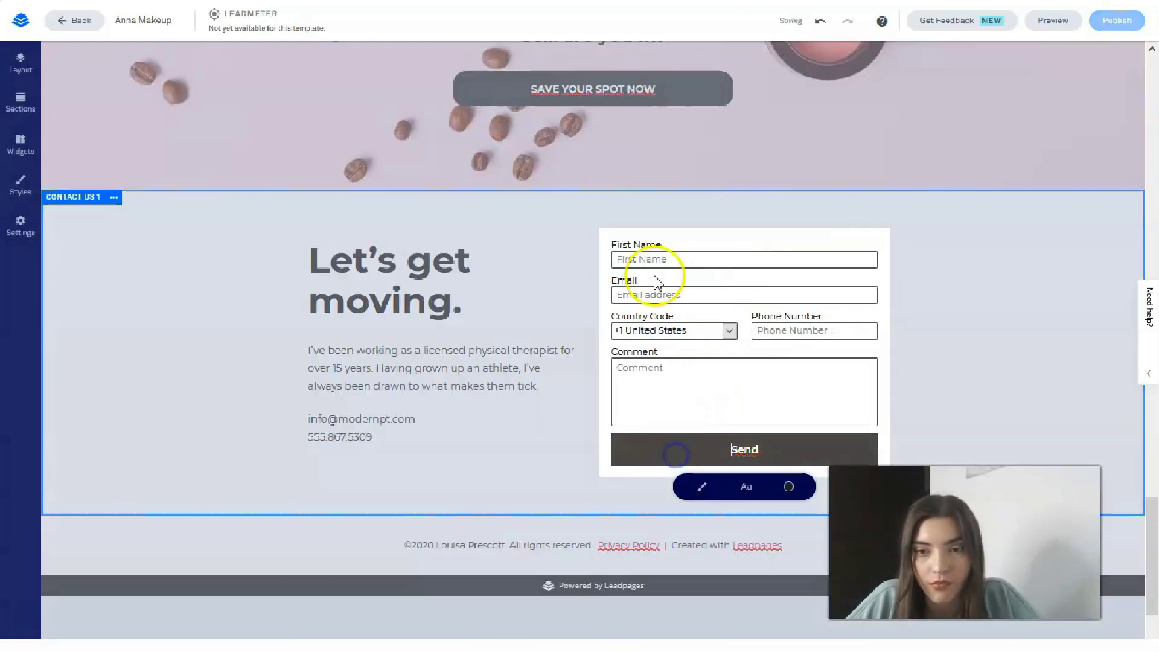
{"action": "left_click", "coordinate": [806, 484]}
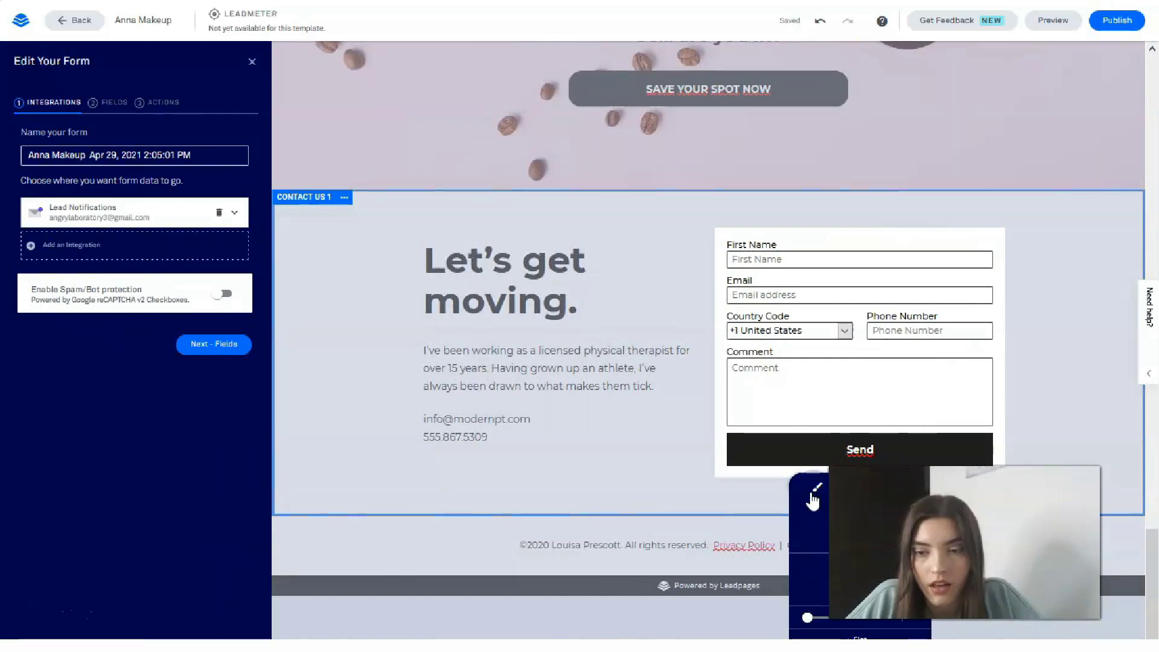
{"action": "scroll", "coordinate": [812, 621], "scroll_direction": "down", "scroll_amount": 1}
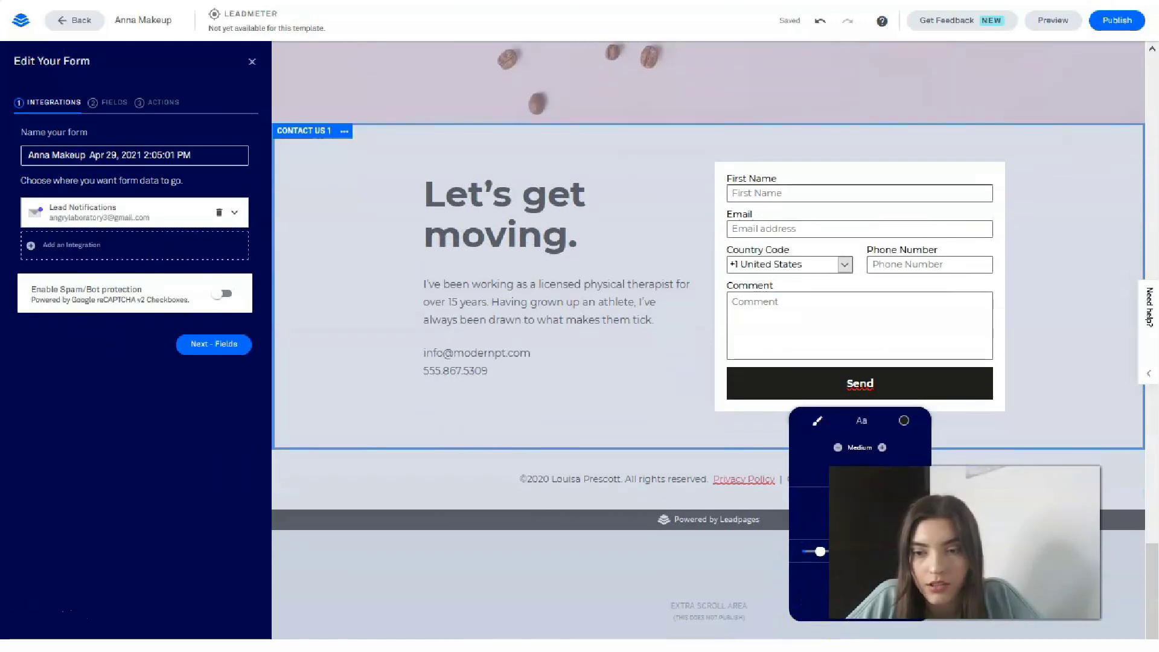
Colour the 'Let's get moving.' heading red.
{"action": "left_click", "coordinate": [1064, 341]}
{"action": "left_click", "coordinate": [336, 233]}
{"action": "left_click", "coordinate": [336, 238]}
{"action": "left_click_drag", "start_coordinate": [314, 198], "coordinate": [569, 261]}
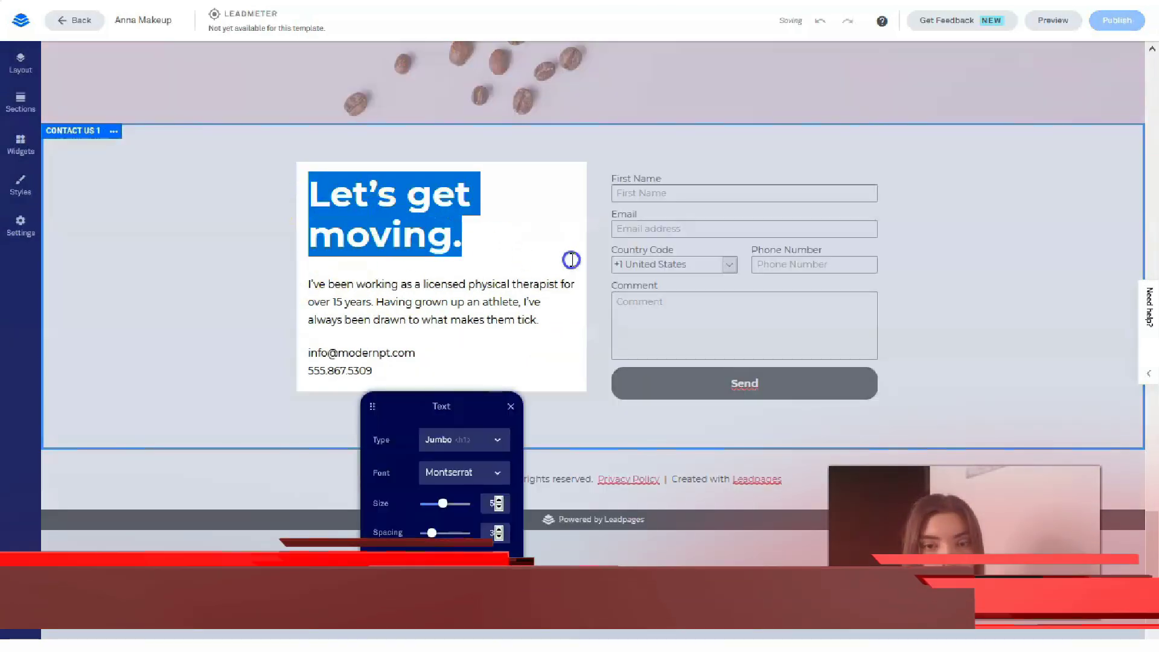
{"action": "left_click", "coordinate": [476, 568]}
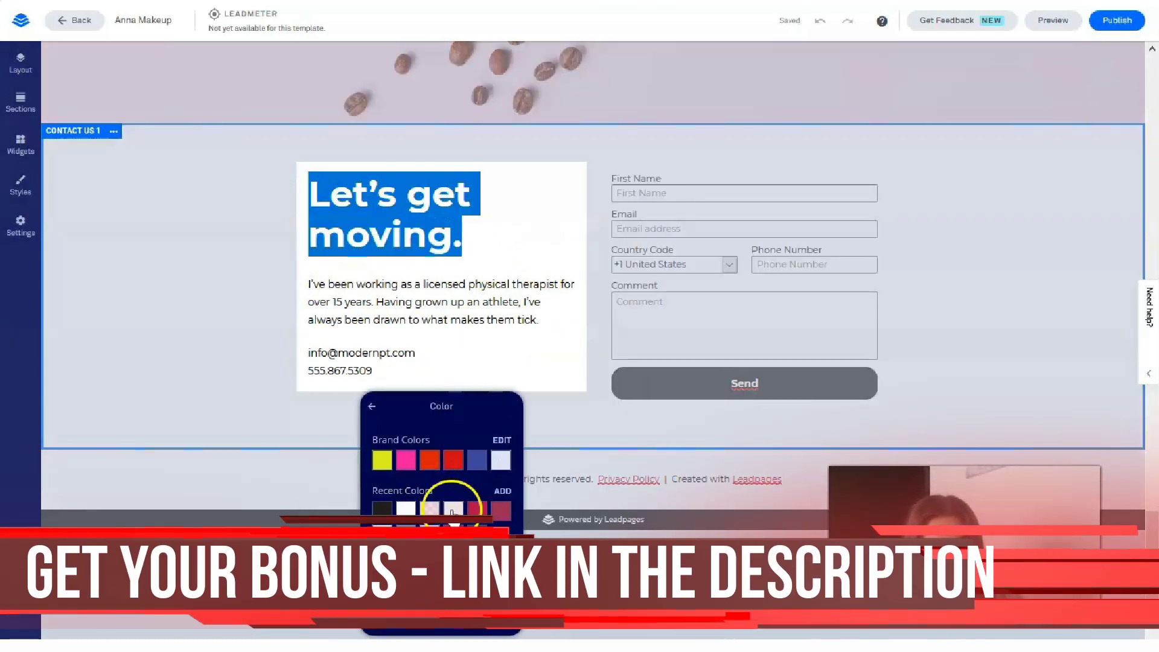
{"action": "left_click", "coordinate": [588, 430]}
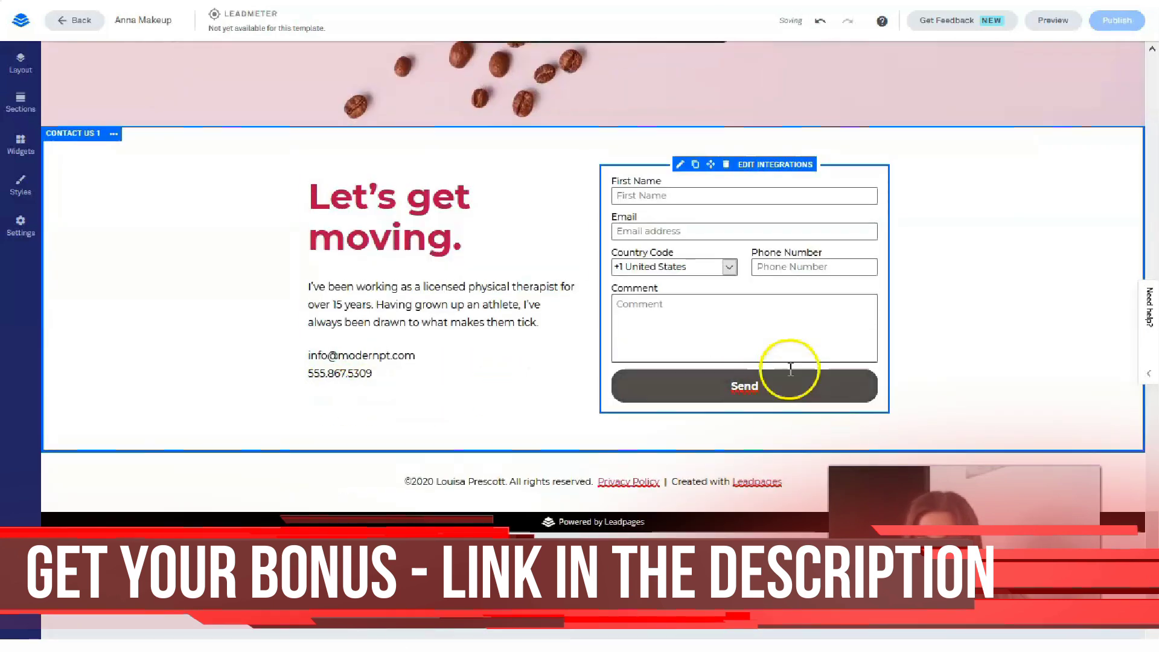
{"action": "scroll", "coordinate": [849, 396], "scroll_direction": "up", "scroll_amount": 5}
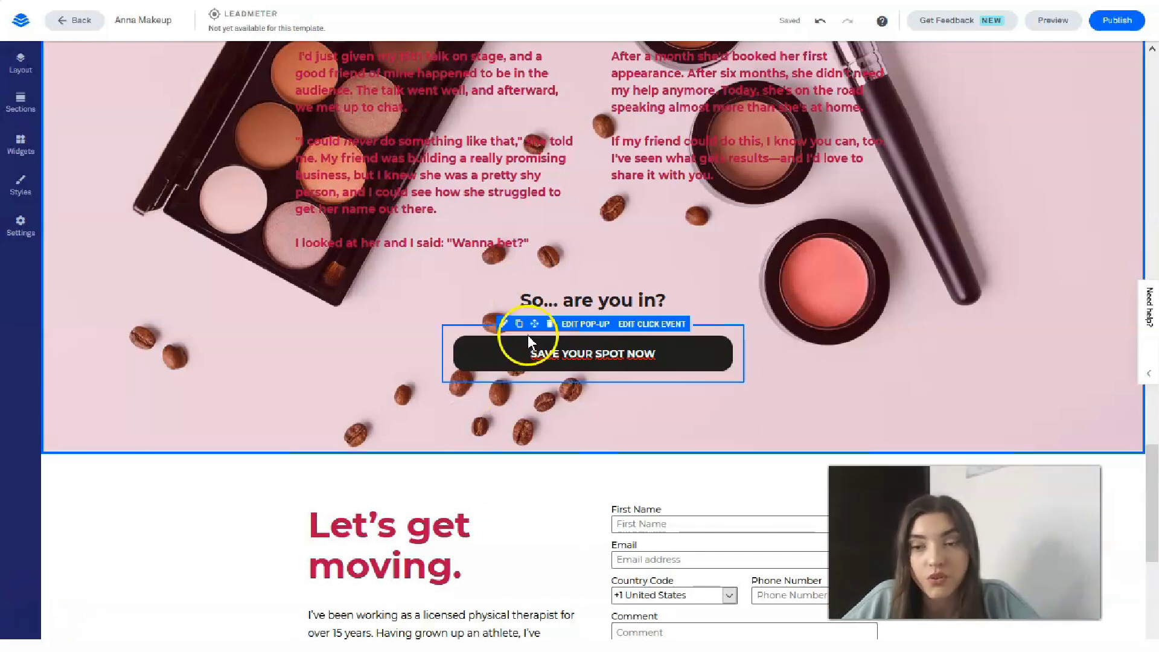
{"action": "scroll", "coordinate": [517, 336], "scroll_direction": "down", "scroll_amount": 5}
{"action": "scroll", "coordinate": [517, 338], "scroll_direction": "down", "scroll_amount": 1}
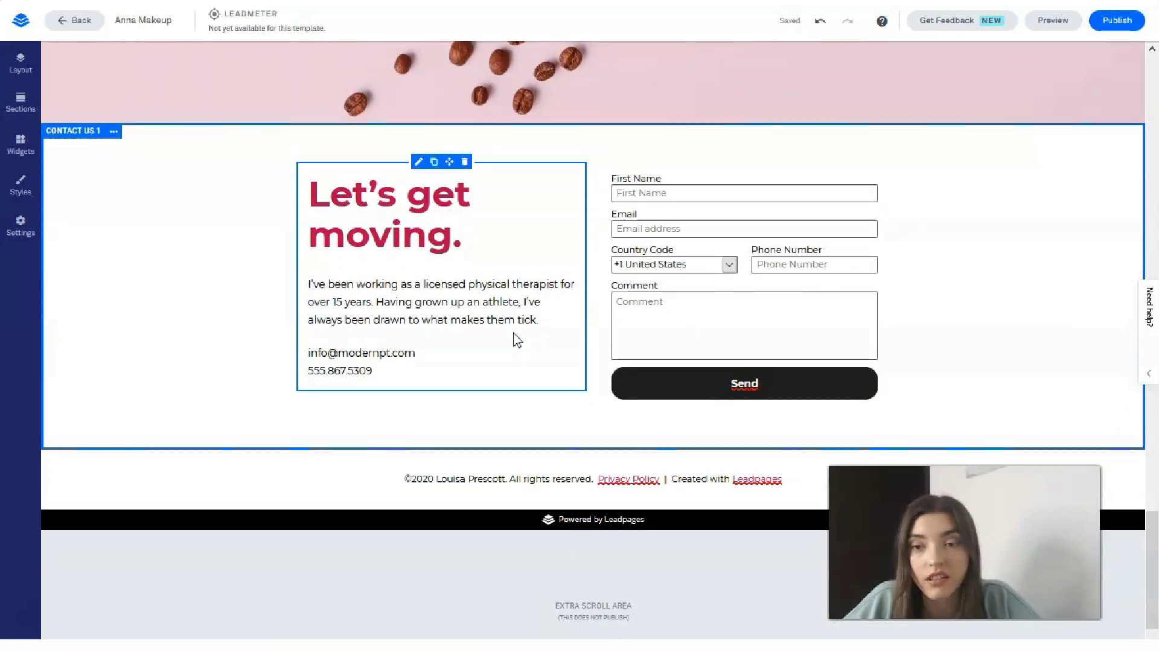